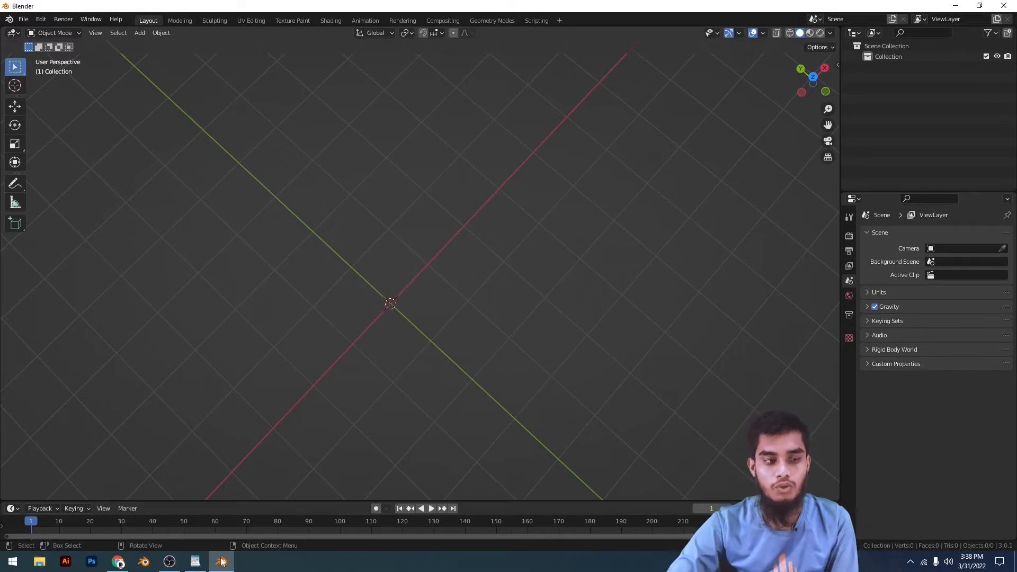
Switch to Chrome and examine the classic round ornament and swag ornaments collection among the 3D ornament modelling image results
{"action": "left_click", "coordinate": [117, 562]}
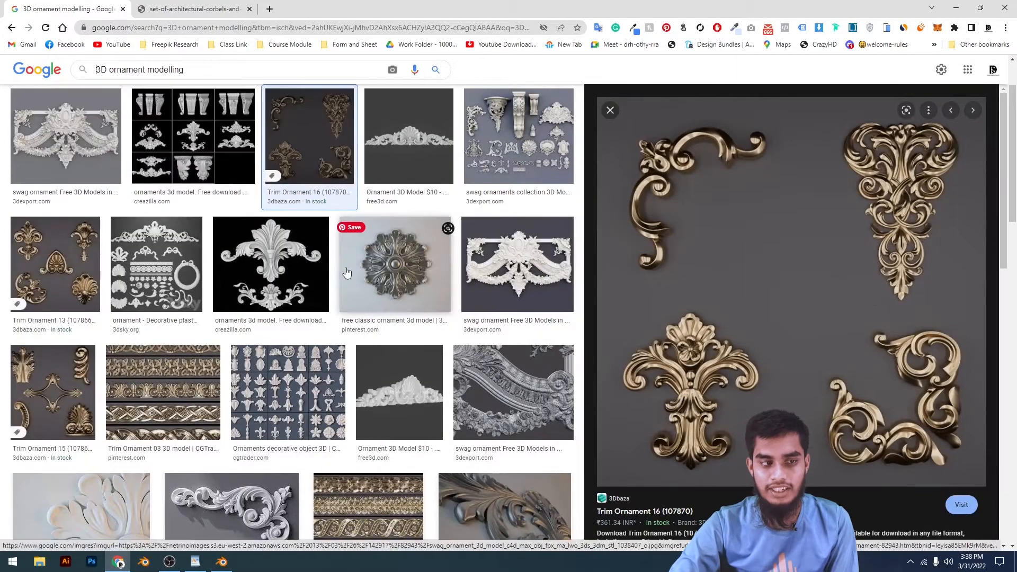
{"action": "left_click", "coordinate": [395, 262]}
{"action": "scroll", "coordinate": [477, 275], "scroll_direction": "up", "scroll_amount": 2}
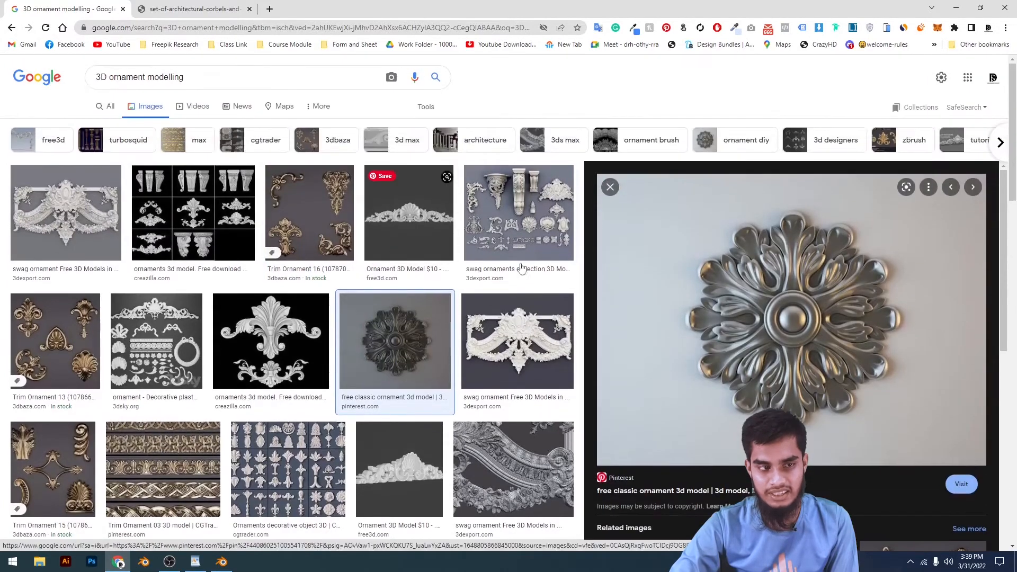
{"action": "left_click", "coordinate": [518, 233]}
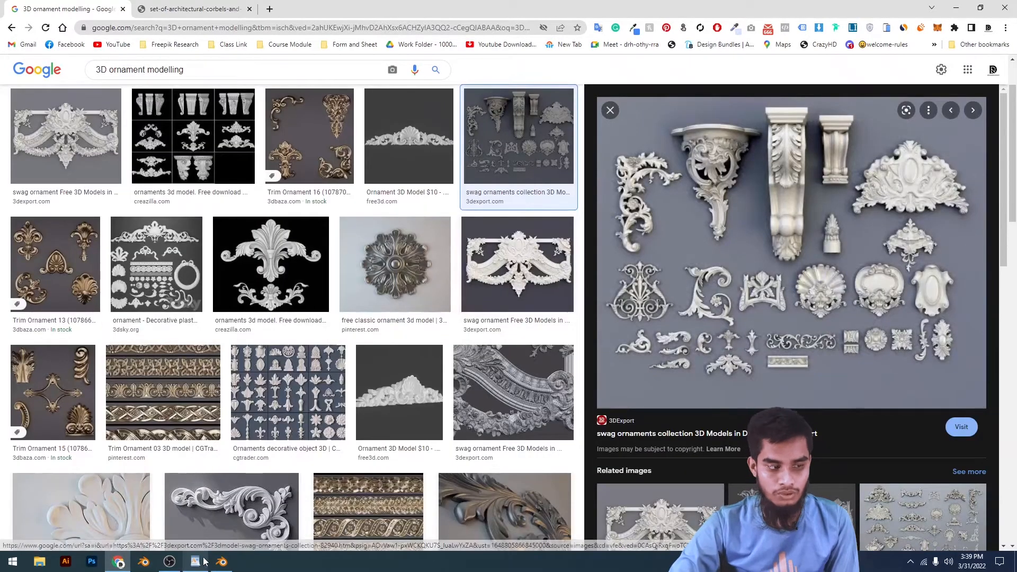
Switch to Blender, add a Bezier curve in top view and bring its Geometry and Bevel settings into view
{"action": "left_click", "coordinate": [222, 561]}
{"action": "middle_click_drag", "start_coordinate": [494, 290], "coordinate": [511, 159], "text": "shift"}
{"action": "key", "text": "shift+a"}
{"action": "mouse_move", "coordinate": [511, 160]}
{"action": "left_click", "coordinate": [559, 155]}
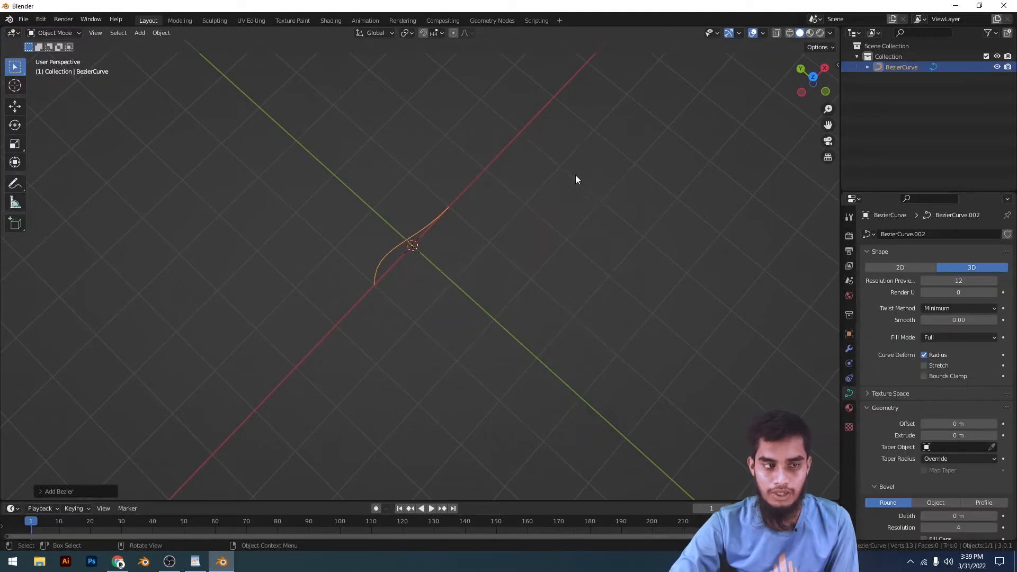
{"action": "key", "text": "KP_7"}
{"action": "scroll", "coordinate": [517, 279], "scroll_direction": "up", "scroll_amount": 8}
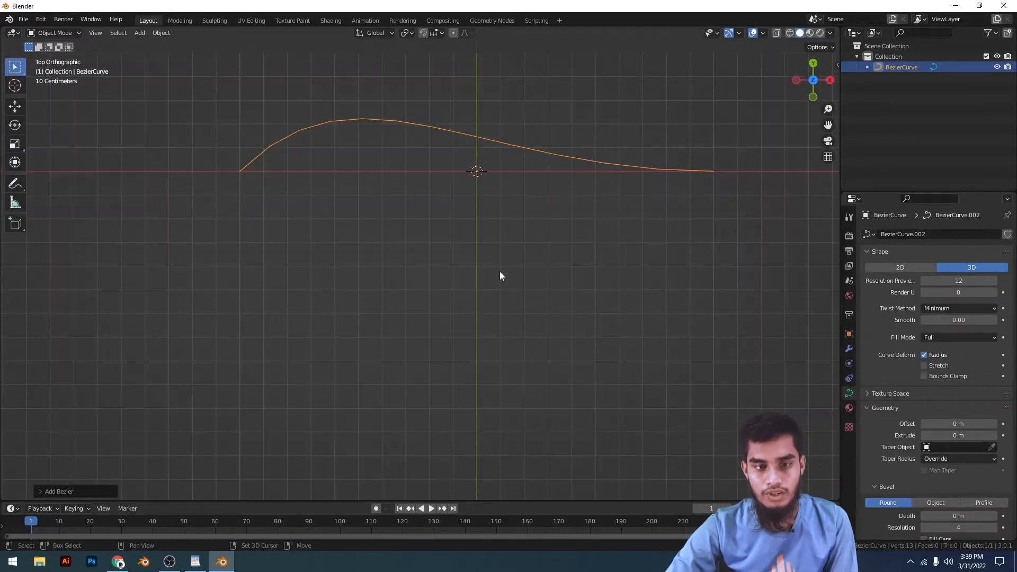
{"action": "middle_click_drag", "start_coordinate": [488, 195], "coordinate": [451, 337], "text": "shift"}
{"action": "scroll", "coordinate": [549, 323], "scroll_direction": "up", "scroll_amount": 4}
{"action": "mouse_move", "coordinate": [542, 308]}
{"action": "middle_mouse_down", "text": "shift"}
{"action": "mouse_move", "coordinate": [534, 273]}
{"action": "mouse_move", "coordinate": [552, 301]}
{"action": "middle_mouse_up", "text": "shift"}
{"action": "scroll", "coordinate": [891, 443], "scroll_direction": "down", "scroll_amount": 5}
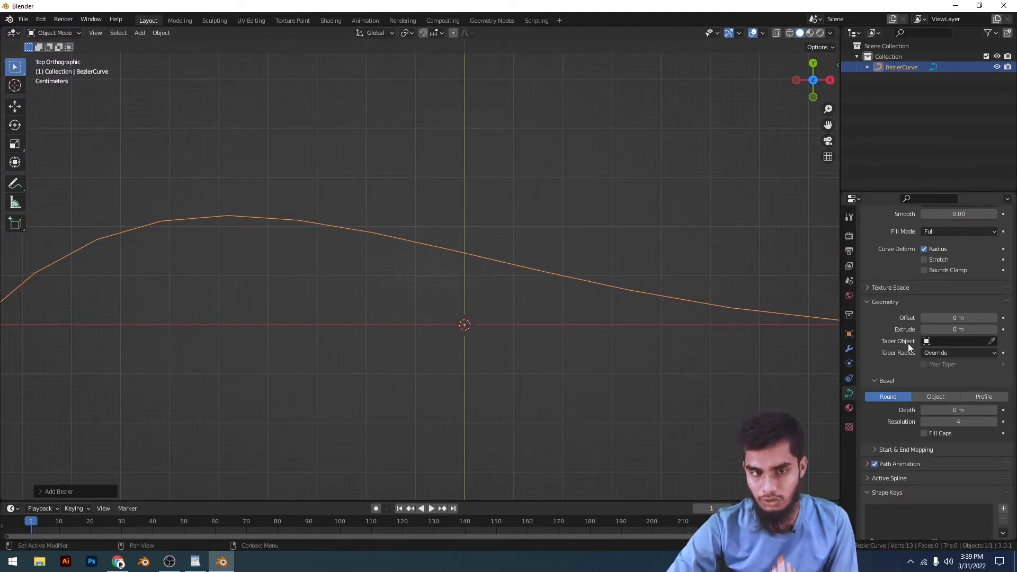
{"action": "left_click", "coordinate": [946, 351]}
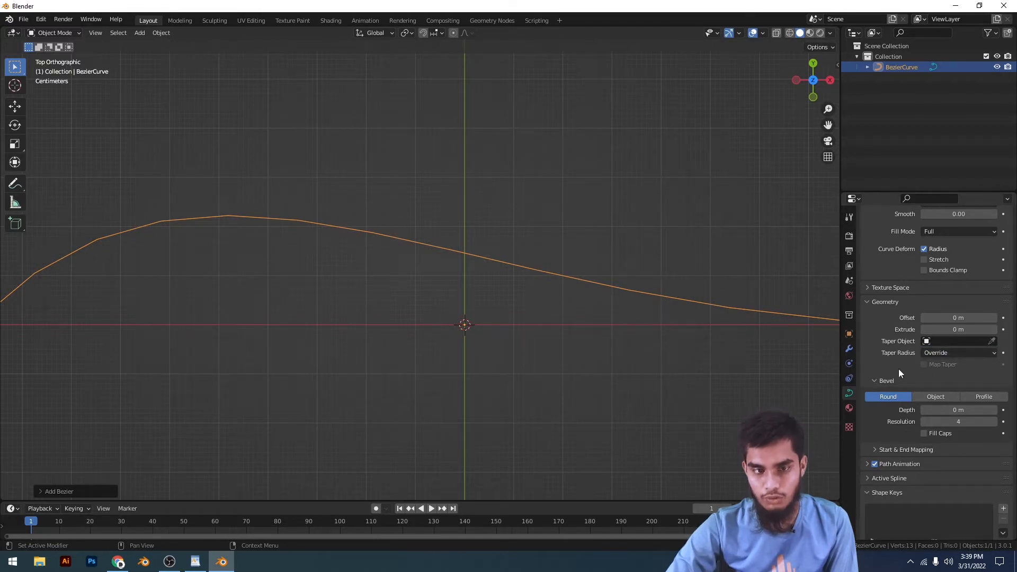
Add a Bezier circle to the scene as a second curve object
{"action": "scroll", "coordinate": [491, 424], "scroll_direction": "down", "scroll_amount": 4}
{"action": "middle_click_drag", "start_coordinate": [559, 386], "coordinate": [248, 348], "text": "shift"}
{"action": "middle_click_drag", "start_coordinate": [459, 256], "coordinate": [433, 252], "text": "shift"}
{"action": "key", "text": "shift+a"}
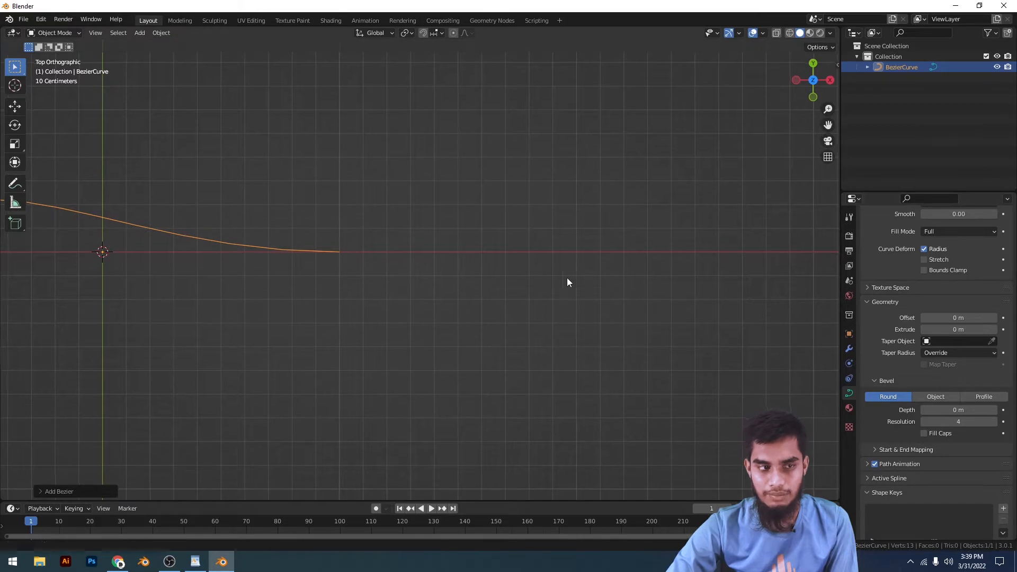
{"action": "middle_click_drag", "start_coordinate": [488, 195], "coordinate": [503, 199], "text": "shift"}
{"action": "key", "text": "shift+a"}
{"action": "key", "text": "Escape"}
{"action": "key", "text": "shift+a"}
{"action": "mouse_move", "coordinate": [479, 176]}
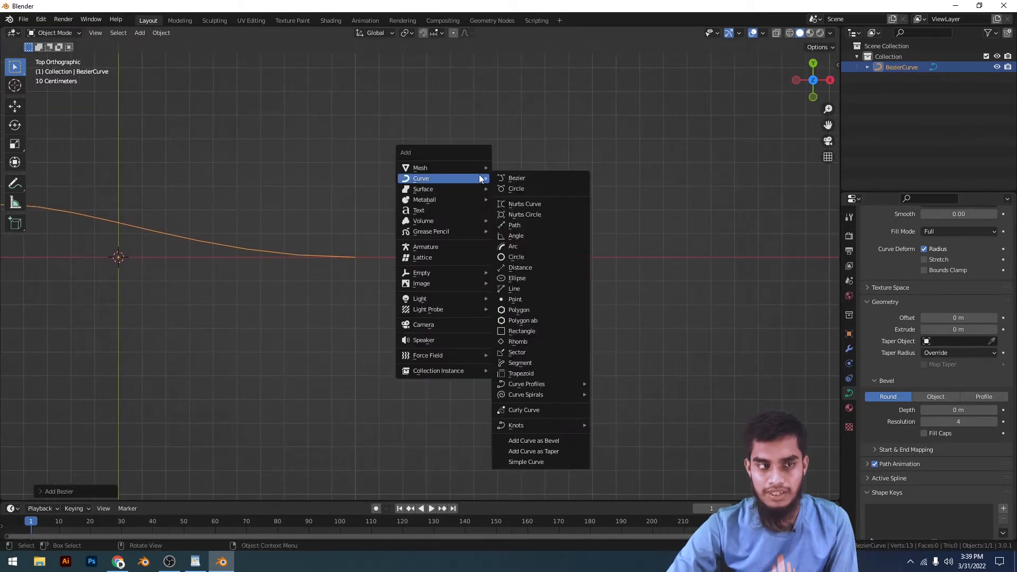
{"action": "left_click", "coordinate": [514, 189]}
Move the Bezier circle along the X axis beyond the curve's end and scale it down to roughly a tenth
{"action": "key", "text": "g"}
{"action": "key", "text": "x"}
{"action": "left_click", "coordinate": [744, 254]}
{"action": "key", "text": "s"}
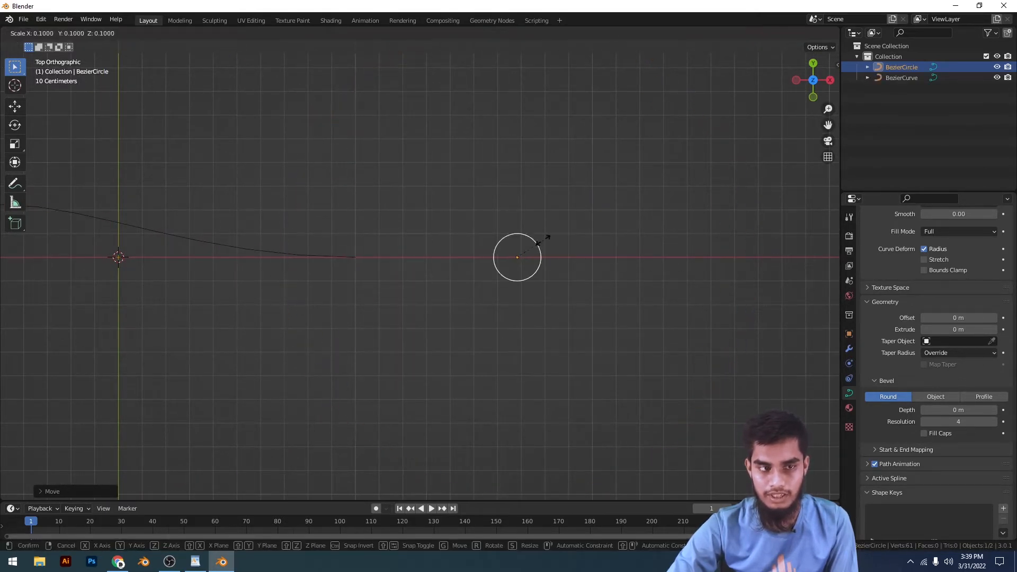
{"action": "left_click", "coordinate": [545, 243]}
Set BezierCircle as the taper object of the Bezier curve and raise the curve's bevel depth to 0.4 m
{"action": "left_click", "coordinate": [297, 257]}
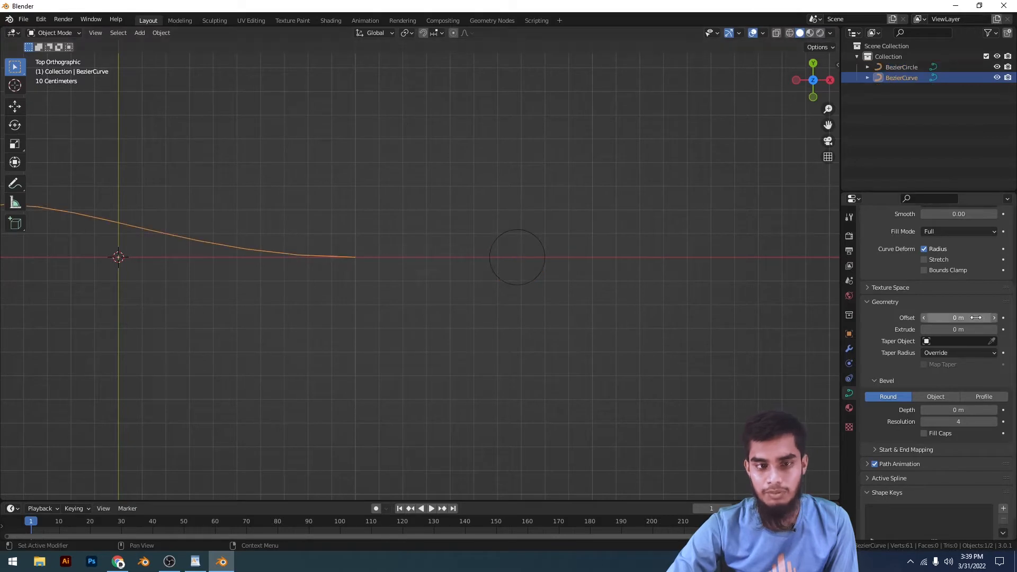
{"action": "left_click", "coordinate": [970, 341]}
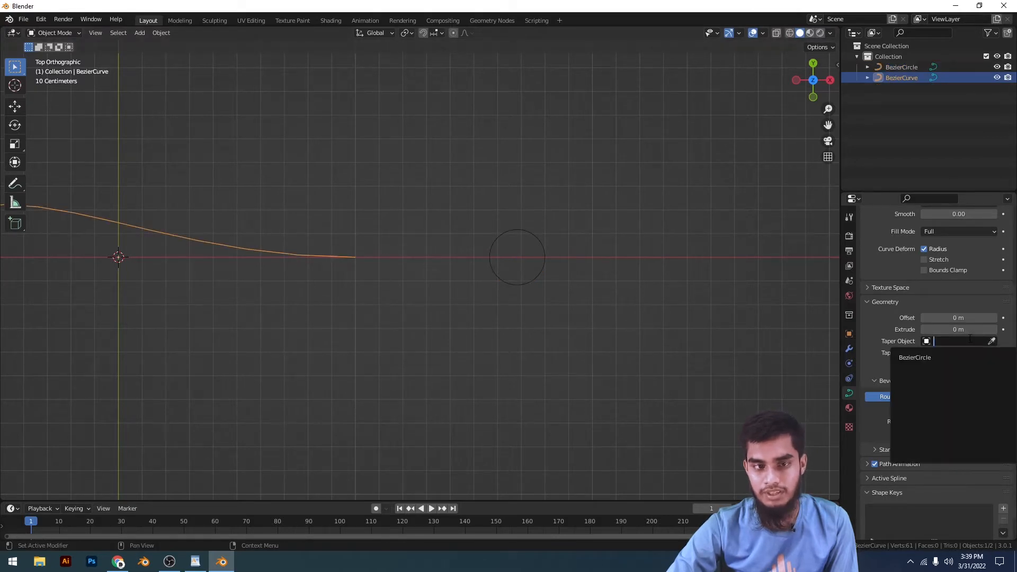
{"action": "left_click", "coordinate": [906, 358]}
{"action": "middle_click_drag", "start_coordinate": [513, 359], "coordinate": [460, 286]}
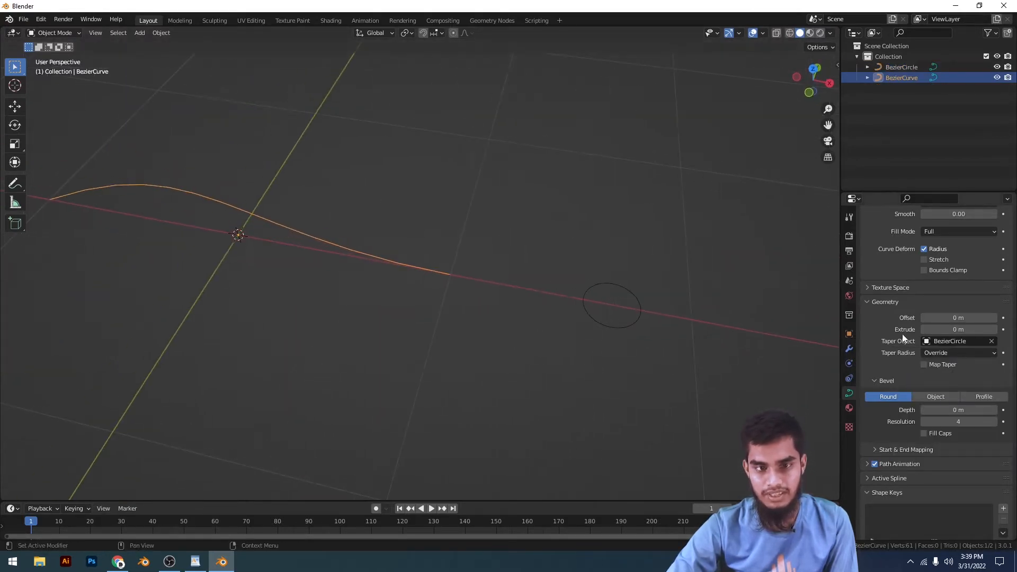
{"action": "left_click_drag", "start_coordinate": [960, 318], "coordinate": [938, 329]}
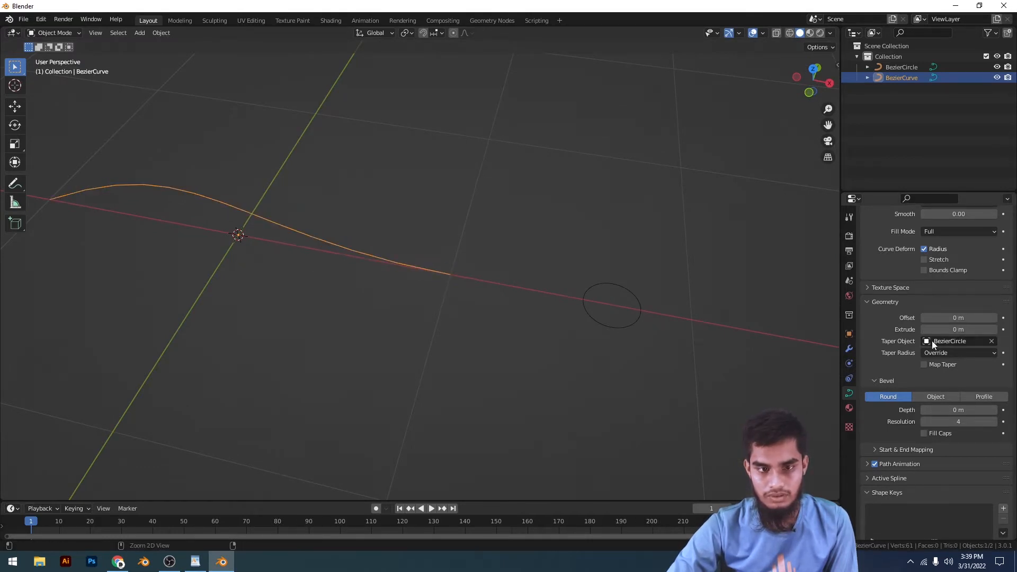
{"action": "left_click_drag", "start_coordinate": [943, 410], "coordinate": [964, 411]}
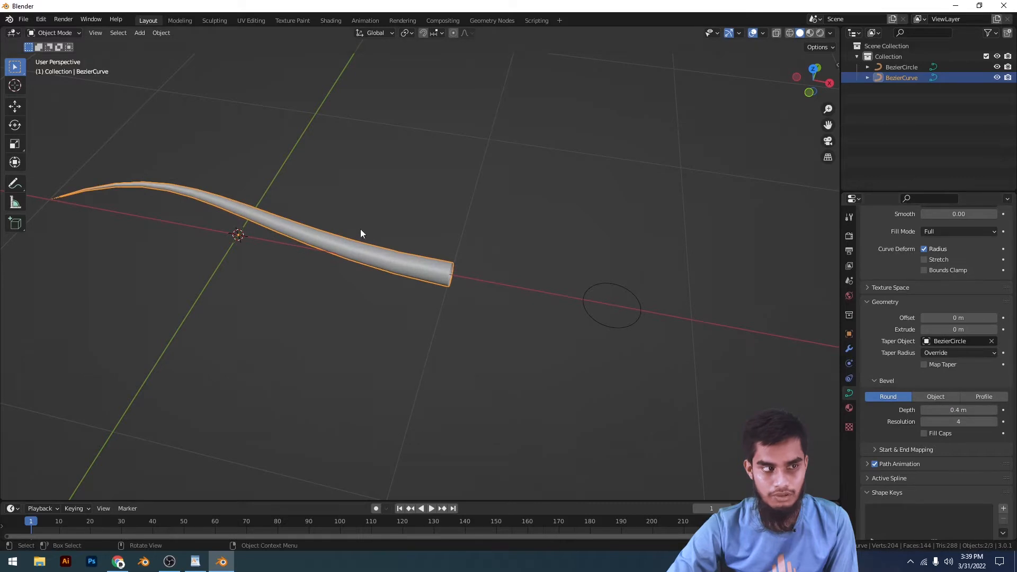
Try giving the taper circle its own bevel depth, and undo it
{"action": "middle_click_drag", "start_coordinate": [360, 233], "coordinate": [608, 288]}
{"action": "left_click", "coordinate": [632, 293]}
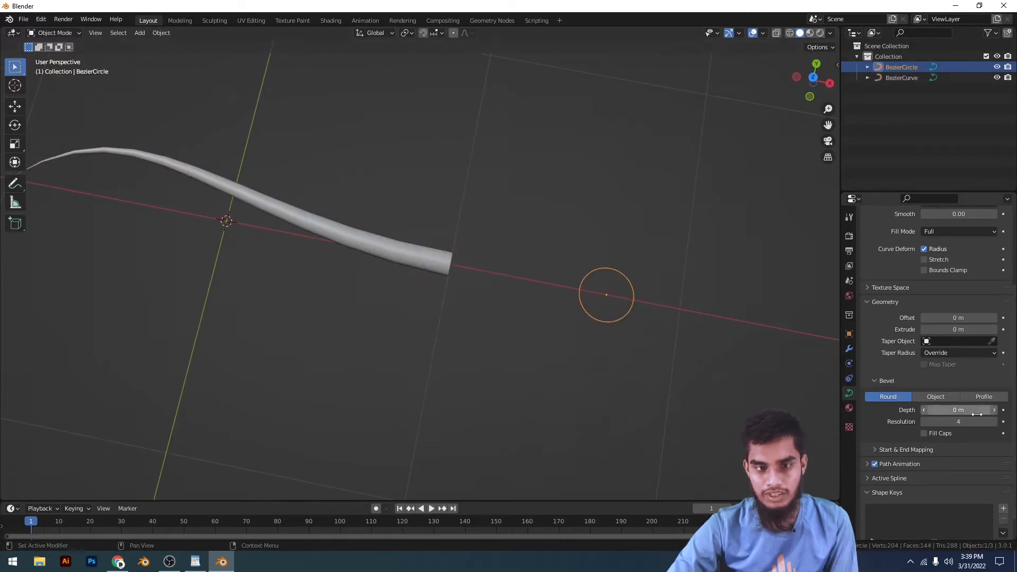
{"action": "mouse_move", "coordinate": [955, 410]}
{"action": "left_mouse_down"}
{"action": "mouse_move", "coordinate": [974, 410]}
{"action": "mouse_move", "coordinate": [932, 409]}
{"action": "mouse_move", "coordinate": [953, 409]}
{"action": "left_mouse_up"}
{"action": "key", "text": "ctrl+z"}
Apply the scale of the small taper circle and select the tapered curve to check its thickness
{"action": "left_click", "coordinate": [389, 247]}
{"action": "middle_click_drag", "start_coordinate": [519, 317], "coordinate": [673, 274], "text": "shift"}
{"action": "left_click", "coordinate": [734, 320]}
{"action": "key", "text": "ctrl+a"}
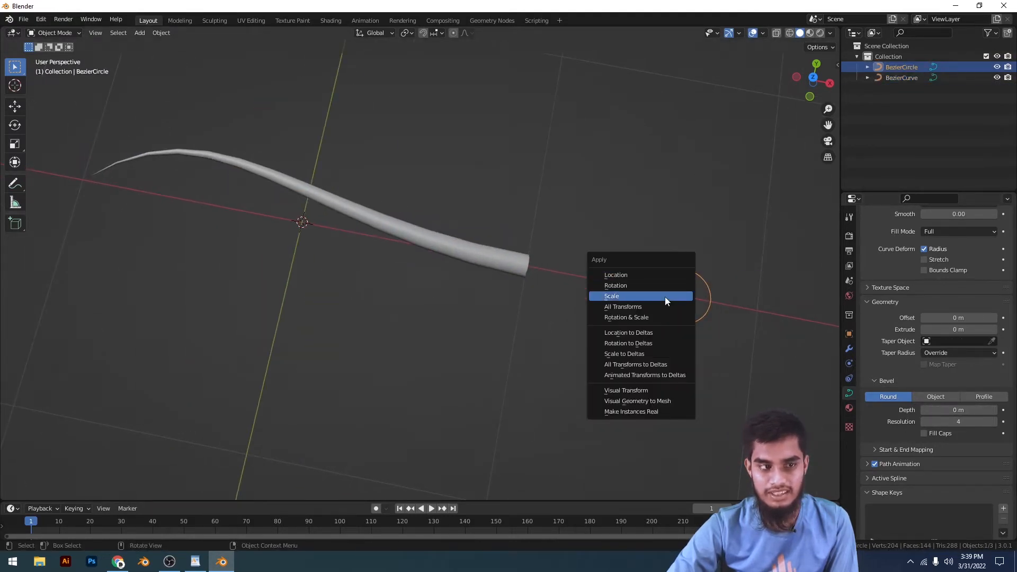
{"action": "left_click", "coordinate": [665, 297]}
{"action": "left_click", "coordinate": [507, 258]}
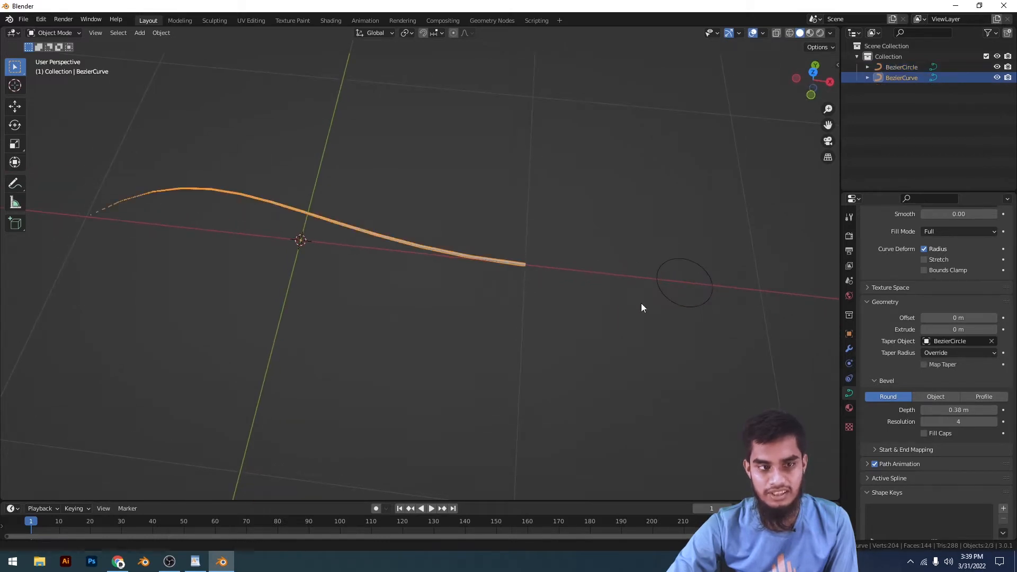
Scale the taper circle up to about 1 m across and apply its scale
{"action": "middle_click_drag", "start_coordinate": [640, 307], "coordinate": [541, 255], "text": "shift"}
{"action": "left_click", "coordinate": [541, 256]}
{"action": "key", "text": "s"}
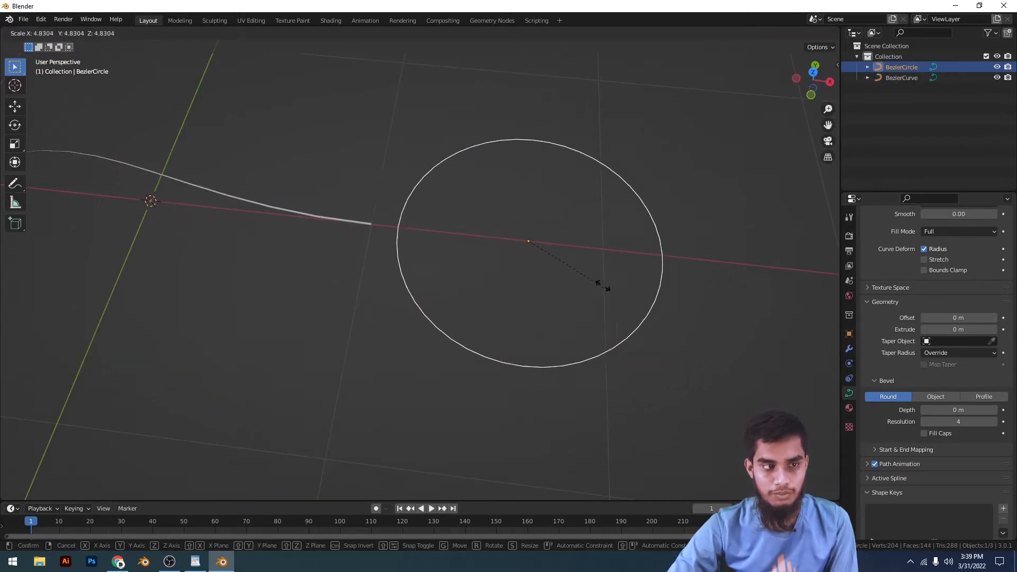
{"action": "left_click", "coordinate": [630, 255]}
{"action": "key", "text": "ctrl+a"}
{"action": "left_click", "coordinate": [630, 255]}
Rotate the taper circle 90 degrees in front view so it stands vertically, and apply the transform
{"action": "middle_click_drag", "start_coordinate": [630, 255], "coordinate": [503, 225]}
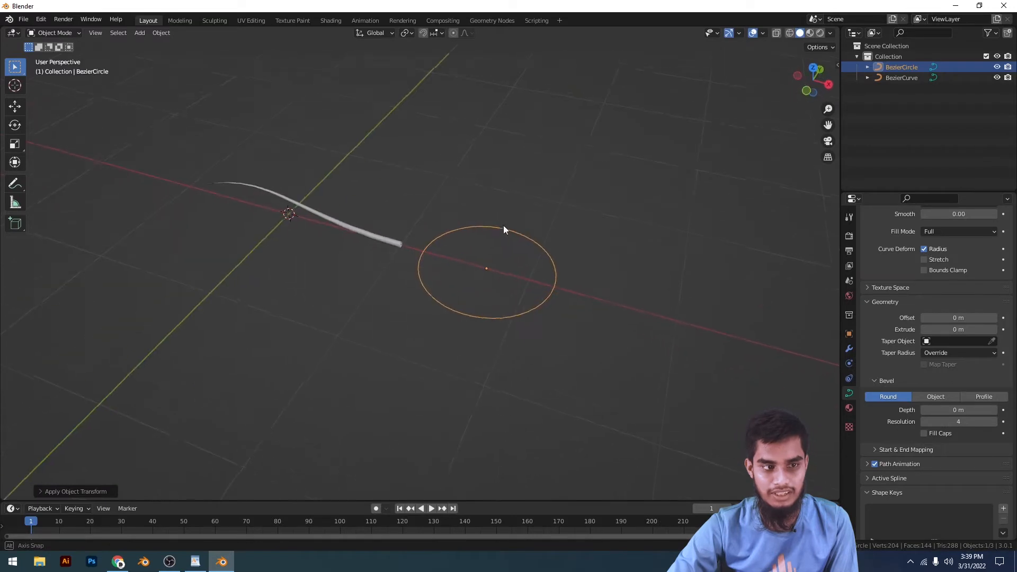
{"action": "scroll", "coordinate": [503, 228], "scroll_direction": "up", "scroll_amount": 3}
{"action": "key", "text": "Tab"}
{"action": "key", "text": "Tab"}
{"action": "key", "text": "KP_1"}
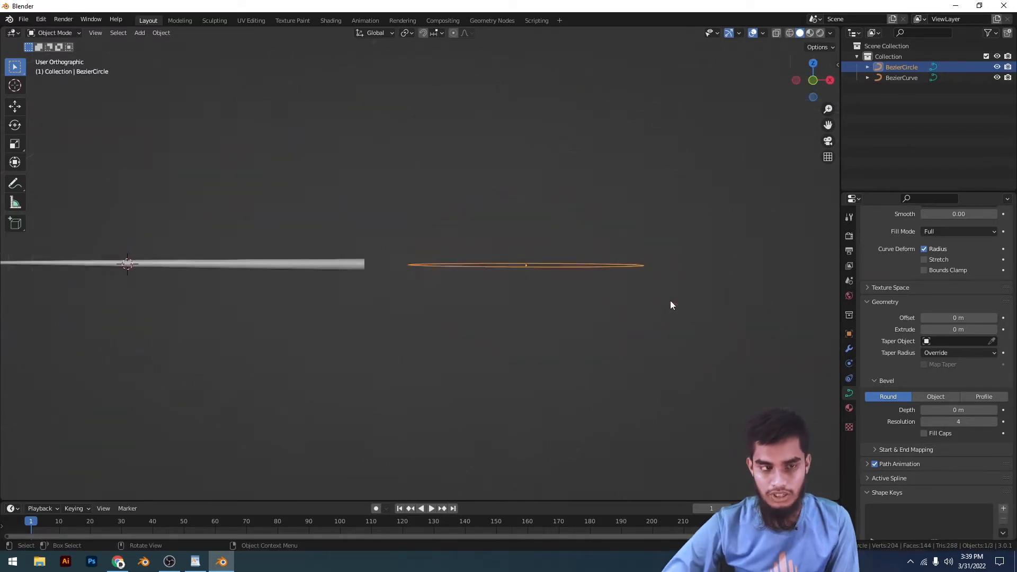
{"action": "key", "text": "s"}
{"action": "key", "text": "r"}
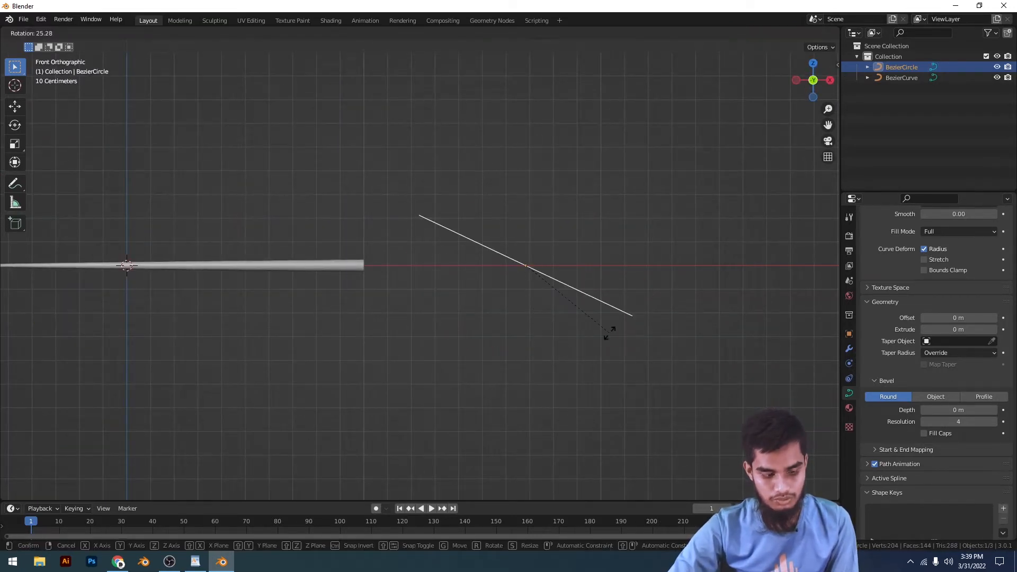
{"action": "left_click", "coordinate": [609, 333]}
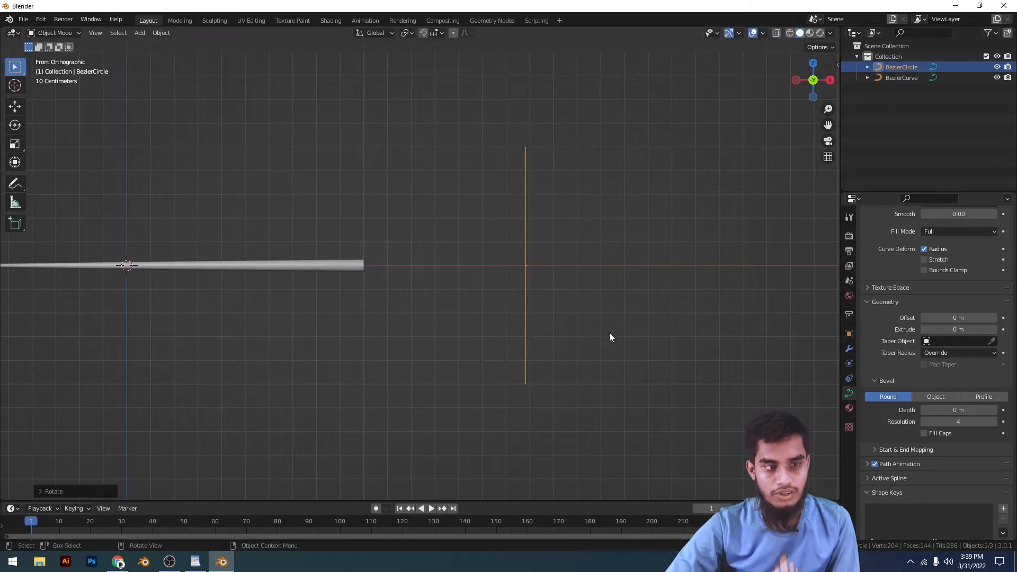
{"action": "key", "text": "ctrl+a"}
{"action": "left_click", "coordinate": [608, 332]}
In Edit Mode, move the upper handle of the circle's positive-Y control point inward in the right orthographic view
{"action": "key", "text": "Tab"}
{"action": "middle_click_drag", "start_coordinate": [577, 313], "coordinate": [539, 268]}
{"action": "key", "text": "KP_1"}
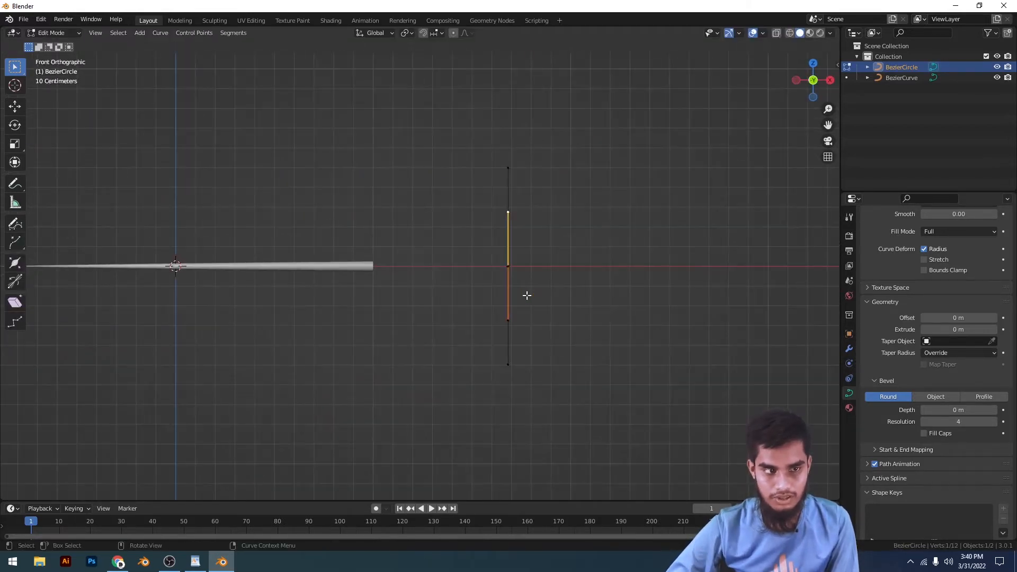
{"action": "key", "text": "KP_3"}
{"action": "scroll", "coordinate": [527, 290], "scroll_direction": "up", "scroll_amount": 4}
{"action": "scroll", "coordinate": [677, 282], "scroll_direction": "down", "scroll_amount": 1}
{"action": "key", "text": "g"}
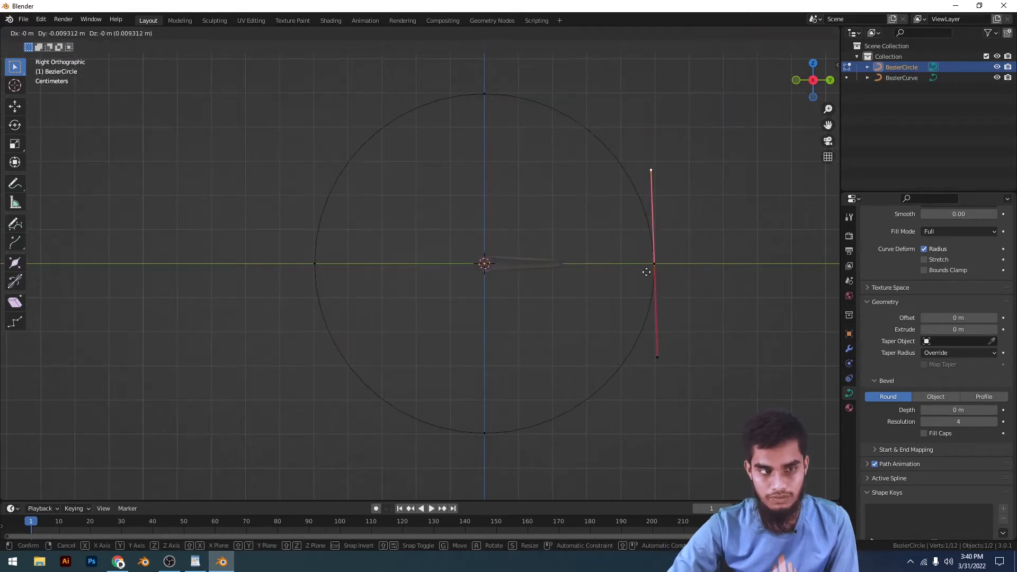
{"action": "left_click", "coordinate": [533, 286]}
{"action": "scroll", "coordinate": [542, 291], "scroll_direction": "down", "scroll_amount": 3}
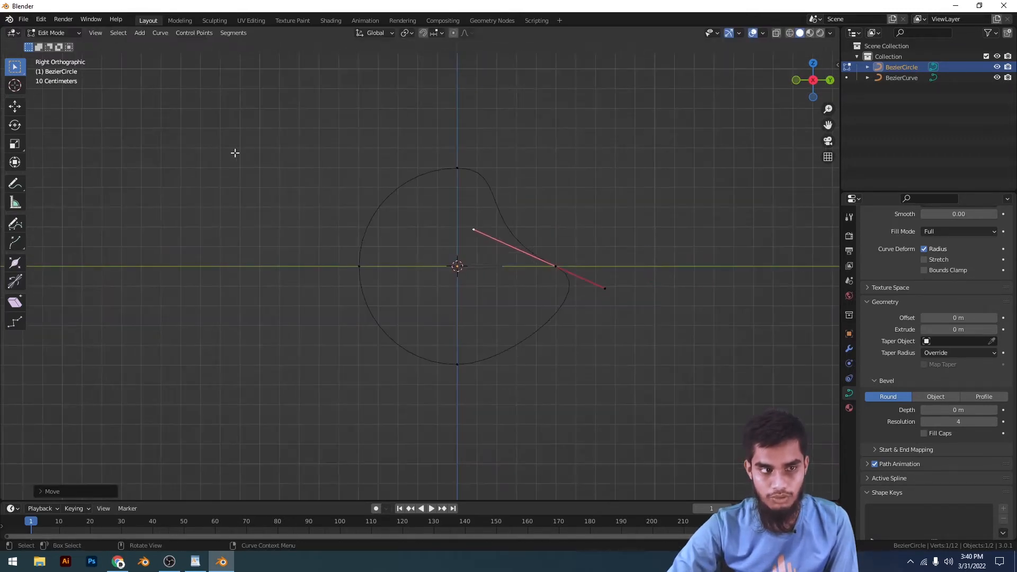
Move the circle's negative-Y control point inward, close to the centre
{"action": "left_click", "coordinate": [363, 287]}
{"action": "key", "text": "g"}
{"action": "left_click", "coordinate": [446, 287]}
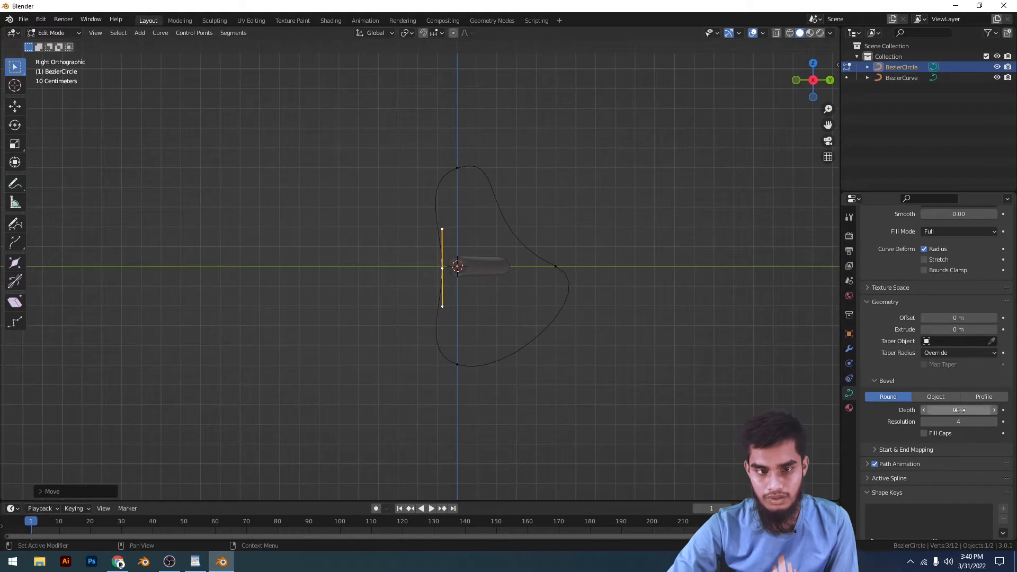
Try adding bevel depth to the reshaped circle, undo it and return to Object Mode
{"action": "left_click_drag", "start_coordinate": [959, 410], "coordinate": [969, 409]}
{"action": "middle_click_drag", "start_coordinate": [504, 409], "coordinate": [597, 293]}
{"action": "key", "text": "ctrl+z"}
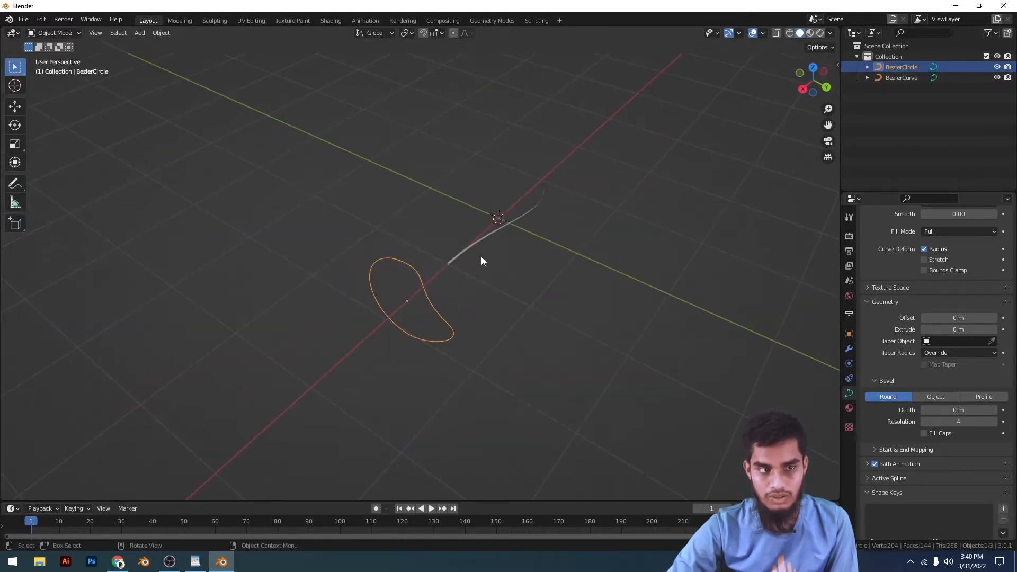
Select the tapered Bezier curve and raise its bevel depth to about 3.9 m
{"action": "left_click", "coordinate": [479, 248]}
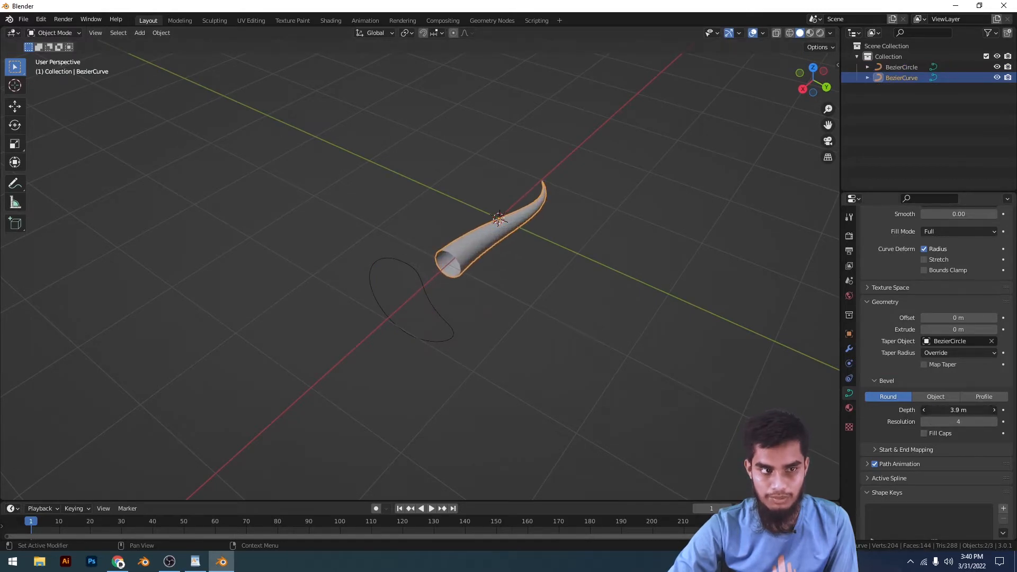
{"action": "scroll", "coordinate": [460, 320], "scroll_direction": "up", "scroll_amount": 3}
Edit the taper circle and move its positive-Y control point inward to slim the tapered curve
{"action": "left_click", "coordinate": [470, 371]}
{"action": "left_click", "coordinate": [459, 371]}
{"action": "key", "text": "Tab"}
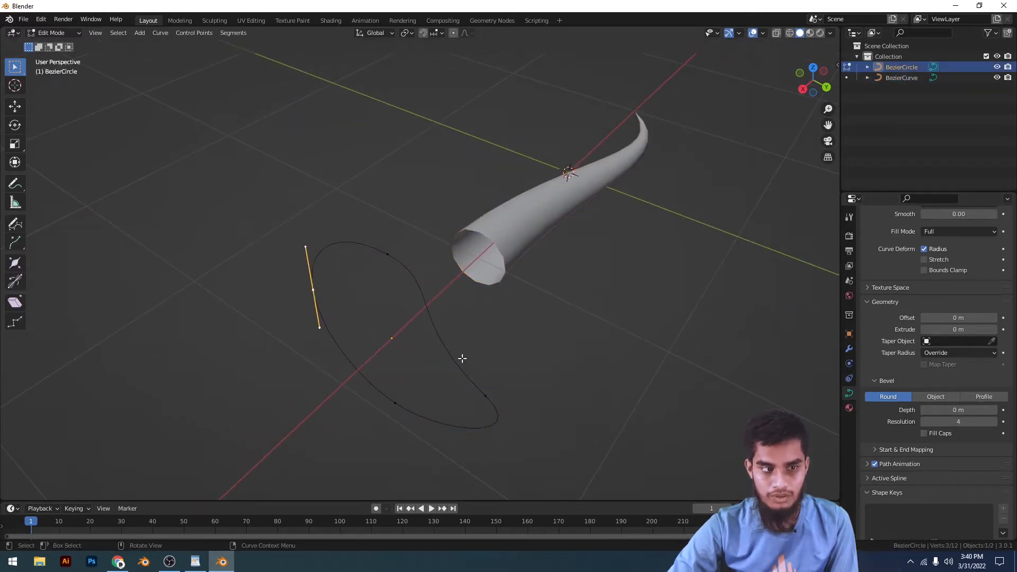
{"action": "left_click_drag", "start_coordinate": [486, 398], "coordinate": [459, 368]}
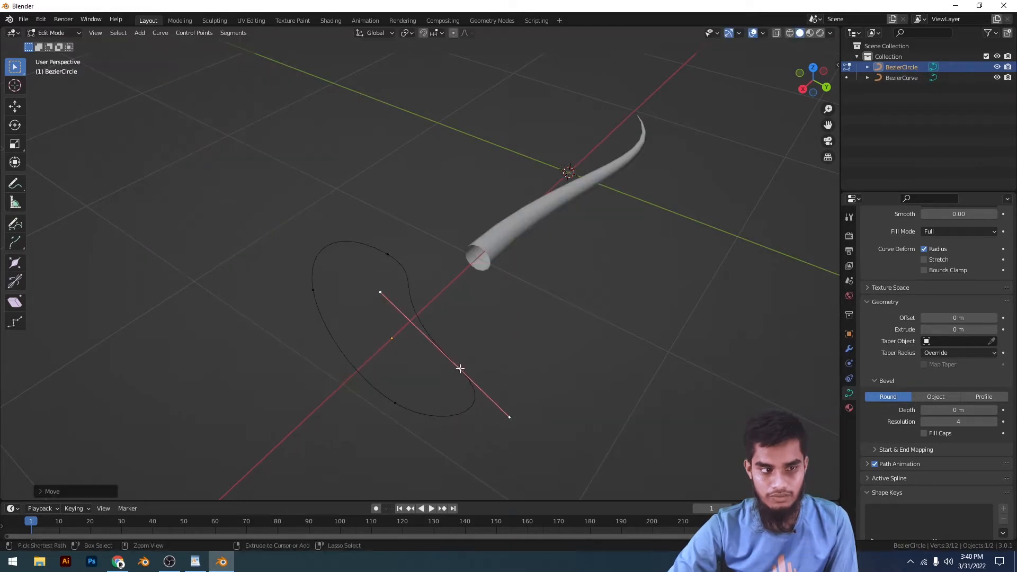
Try moving the same control point further in to the circle's centre from the right view, and undo the move
{"action": "key", "text": "KP_1"}
{"action": "middle_click_drag", "start_coordinate": [547, 369], "coordinate": [531, 343]}
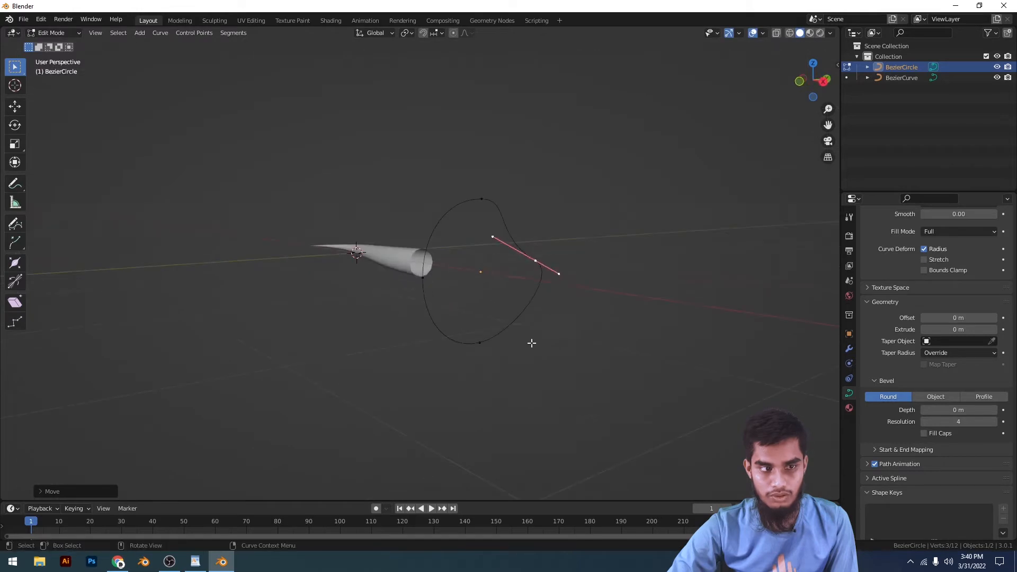
{"action": "key", "text": "g"}
{"action": "left_click", "coordinate": [532, 284]}
{"action": "key", "text": "KP_3"}
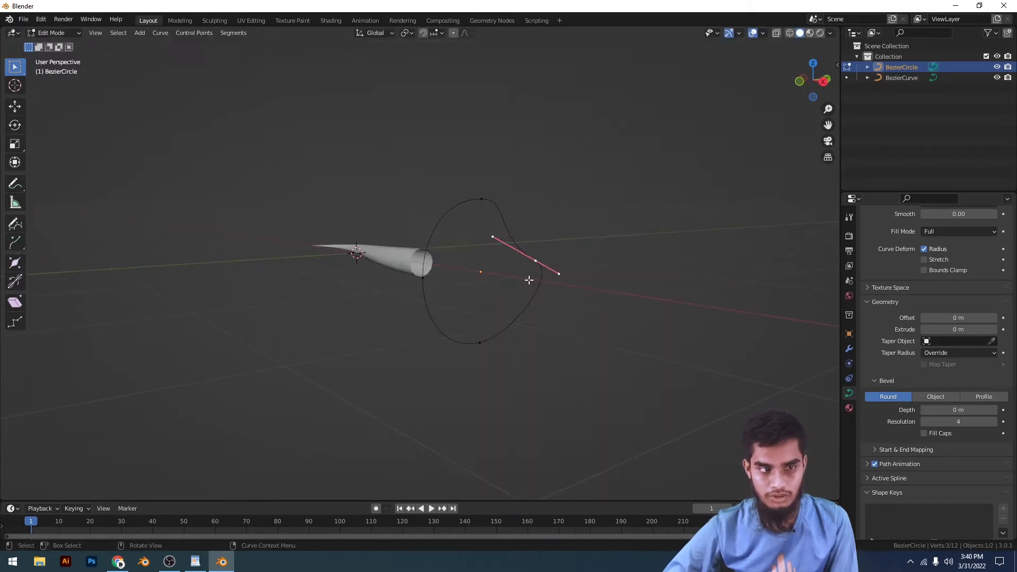
{"action": "left_click", "coordinate": [484, 279]}
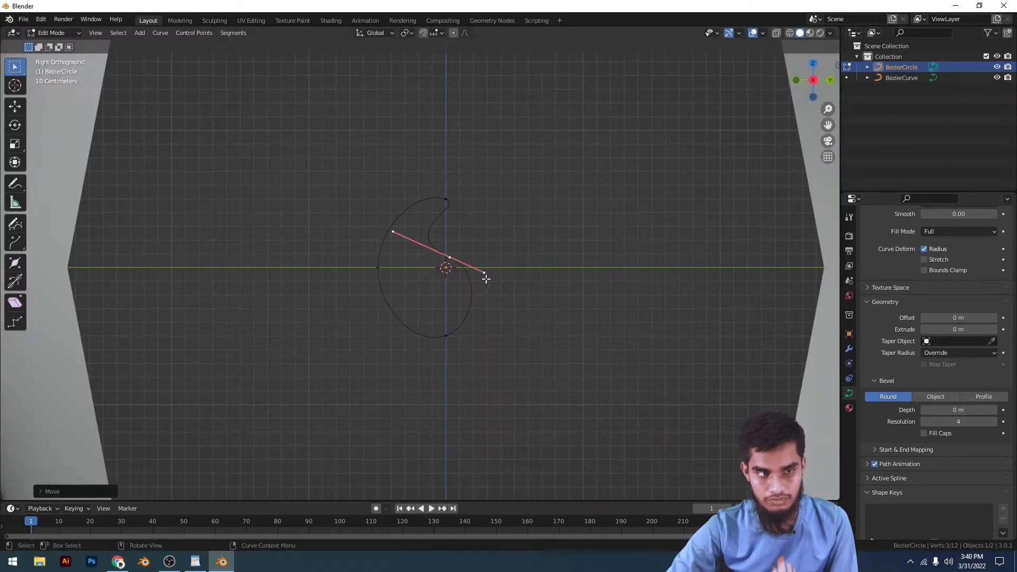
{"action": "middle_click_drag", "start_coordinate": [540, 209], "coordinate": [520, 279]}
{"action": "key", "text": "ctrl+z"}
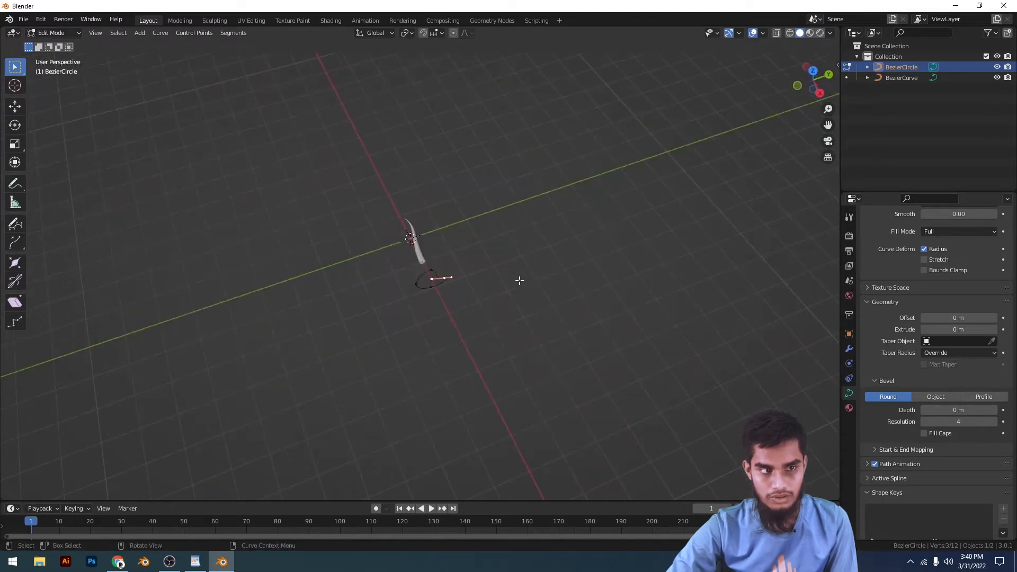
Move the taper circle's selected control point vertically in the front view and return to Object Mode
{"action": "scroll", "coordinate": [521, 280], "scroll_direction": "up", "scroll_amount": 4}
{"action": "key", "text": "KP_1"}
{"action": "scroll", "coordinate": [532, 283], "scroll_direction": "up", "scroll_amount": 5}
{"action": "key", "text": "g"}
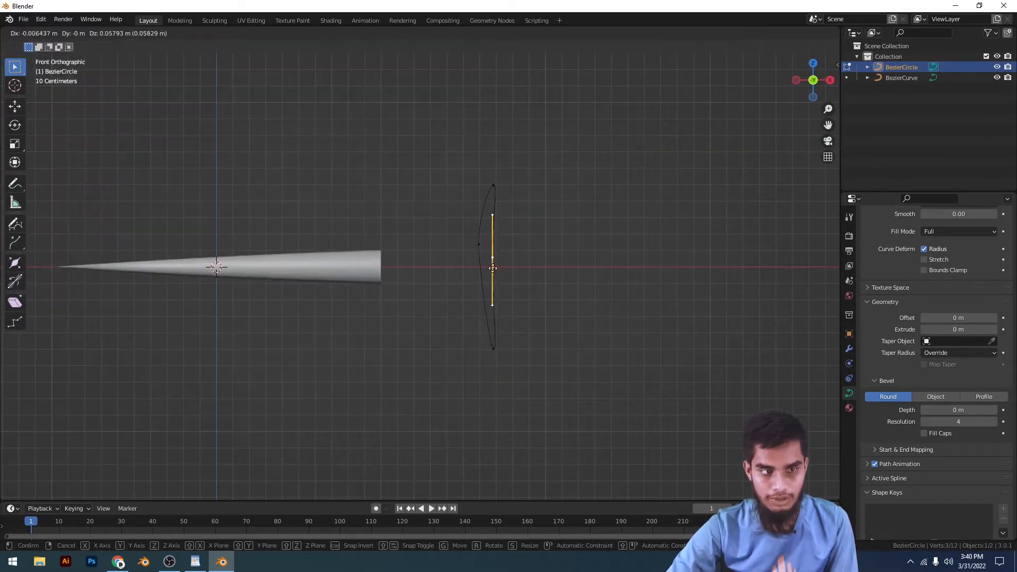
{"action": "left_click", "coordinate": [491, 262]}
{"action": "middle_click_drag", "start_coordinate": [490, 262], "coordinate": [554, 291]}
{"action": "middle_click_drag", "start_coordinate": [486, 315], "coordinate": [621, 307]}
{"action": "key", "text": "Tab"}
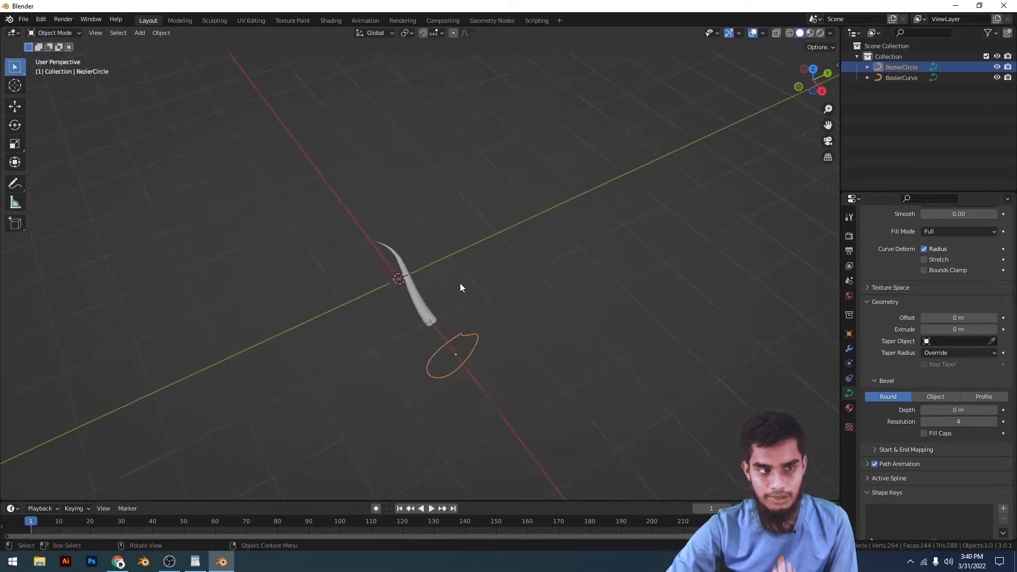
Select the tapered Bezier curve and apply flat shading to it
{"action": "scroll", "coordinate": [431, 325], "scroll_direction": "up", "scroll_amount": 4}
{"action": "left_click", "coordinate": [462, 358]}
{"action": "right_click", "coordinate": [484, 345]}
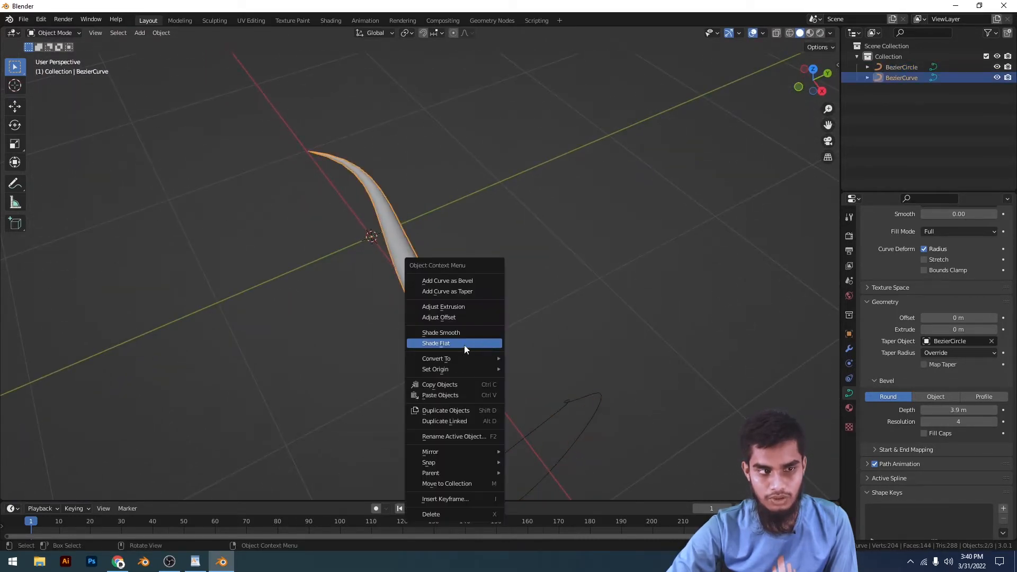
{"action": "left_click", "coordinate": [443, 344]}
{"action": "middle_click_drag", "start_coordinate": [488, 353], "coordinate": [577, 335]}
Select the taper circle, resize it and apply its scale
{"action": "left_click", "coordinate": [530, 330]}
{"action": "key", "text": "s"}
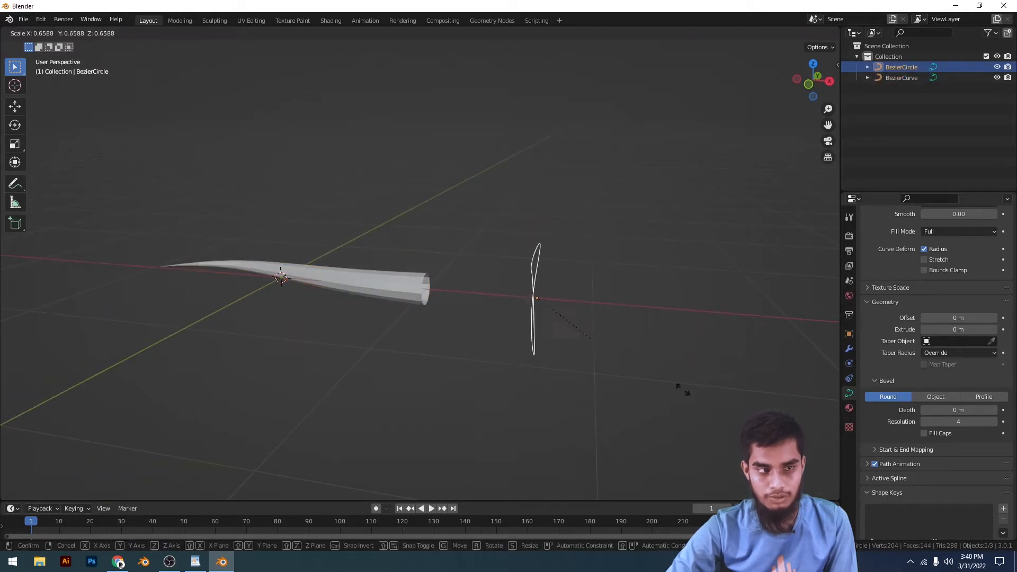
{"action": "left_click", "coordinate": [588, 337]}
{"action": "key", "text": "ctrl+a"}
{"action": "left_click", "coordinate": [595, 333]}
Edit the taper circle by moving the control point nearest the curve, and return to Object Mode
{"action": "middle_click_drag", "start_coordinate": [475, 298], "coordinate": [692, 384]}
{"action": "key", "text": "Tab"}
{"action": "key", "text": "g"}
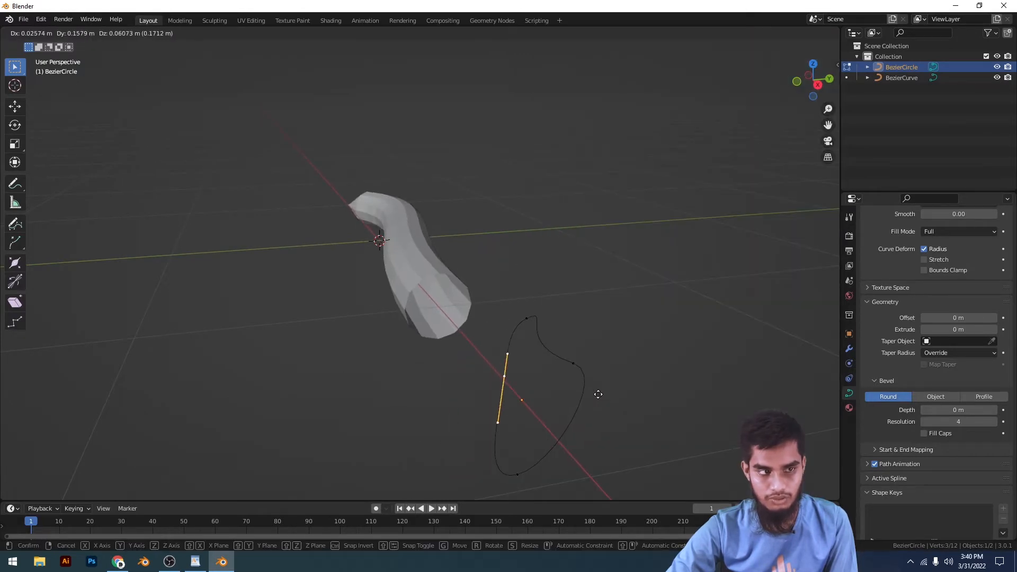
{"action": "left_click", "coordinate": [598, 394]}
{"action": "scroll", "coordinate": [538, 331], "scroll_direction": "down", "scroll_amount": 5}
{"action": "middle_click_drag", "start_coordinate": [538, 332], "coordinate": [506, 294]}
{"action": "scroll", "coordinate": [604, 301], "scroll_direction": "up", "scroll_amount": 6}
{"action": "key", "text": "Tab"}
{"action": "scroll", "coordinate": [505, 294], "scroll_direction": "down", "scroll_amount": 4}
{"action": "middle_click_drag", "start_coordinate": [296, 197], "coordinate": [418, 257], "text": "shift"}
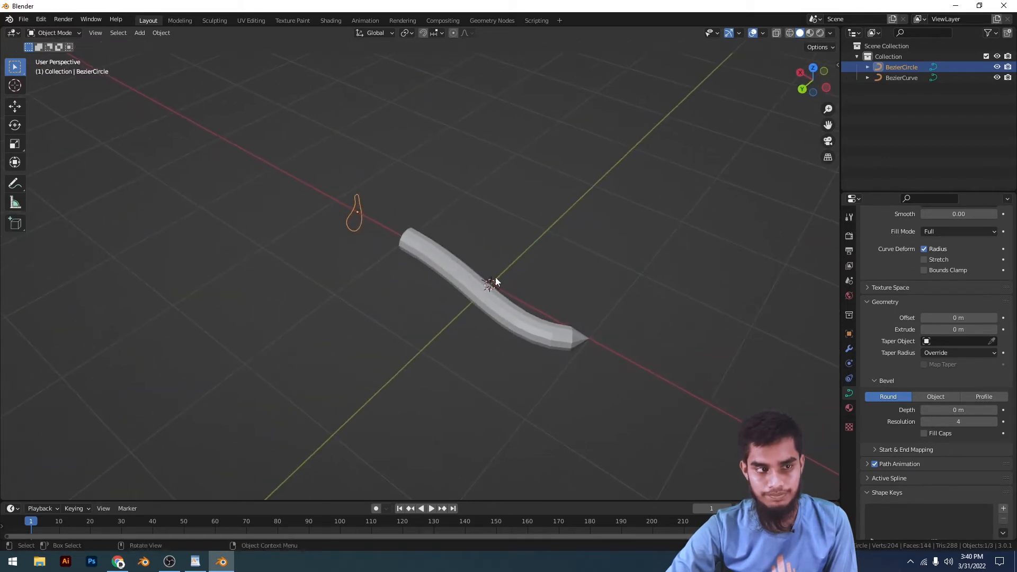
Delete the Bezier circle that serves as the curve's taper object
{"action": "middle_click_drag", "start_coordinate": [495, 278], "coordinate": [430, 309], "text": "shift"}
{"action": "key", "text": "ctrl+a"}
{"action": "left_click", "coordinate": [508, 263]}
{"action": "key", "text": "Delete"}
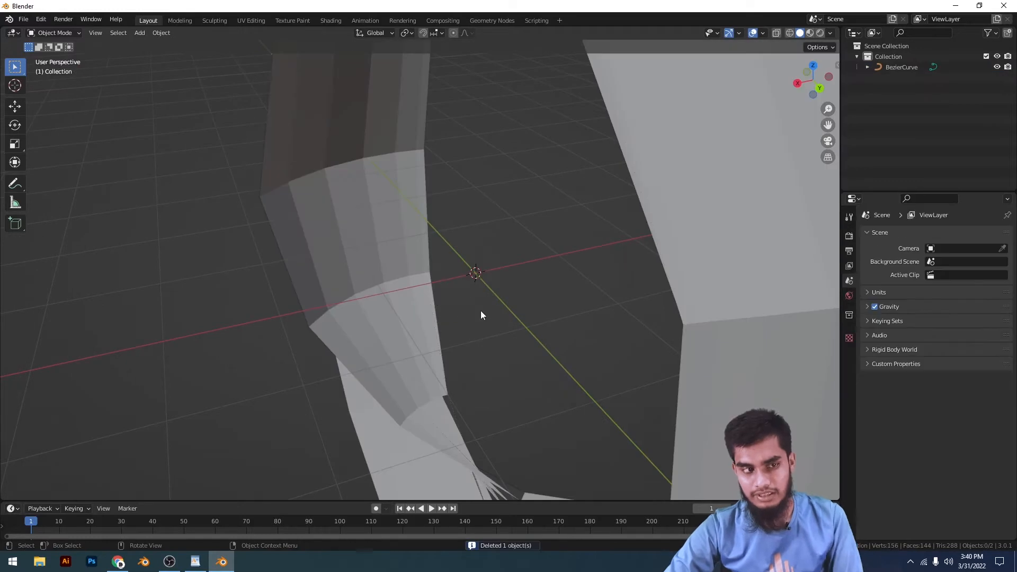
Select the remaining Bezier curve and reduce its bevel depth to about 0.122 m
{"action": "left_click", "coordinate": [509, 287]}
{"action": "scroll", "coordinate": [514, 284], "scroll_direction": "down", "scroll_amount": 3}
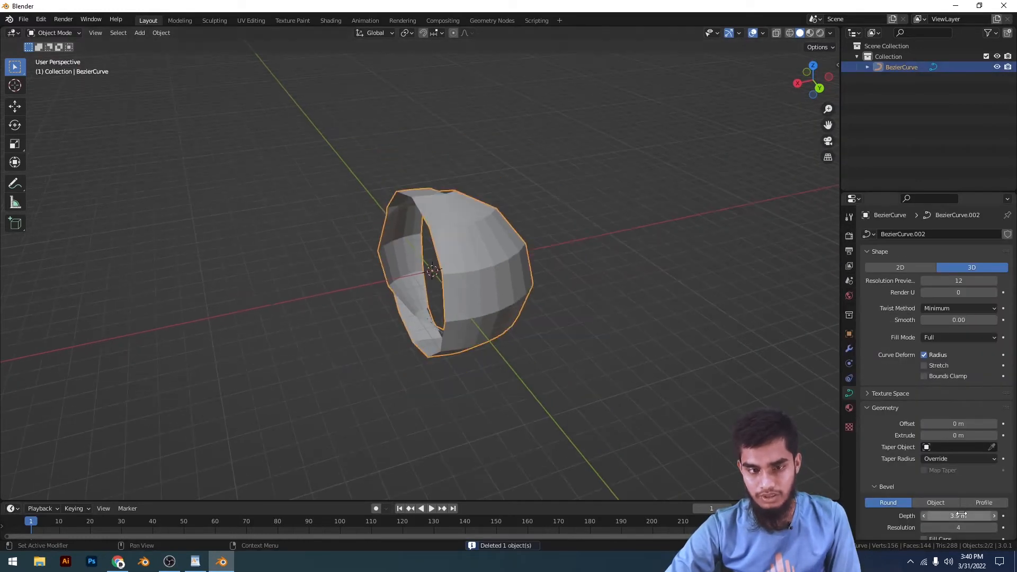
{"action": "left_click_drag", "start_coordinate": [961, 515], "coordinate": [929, 515]}
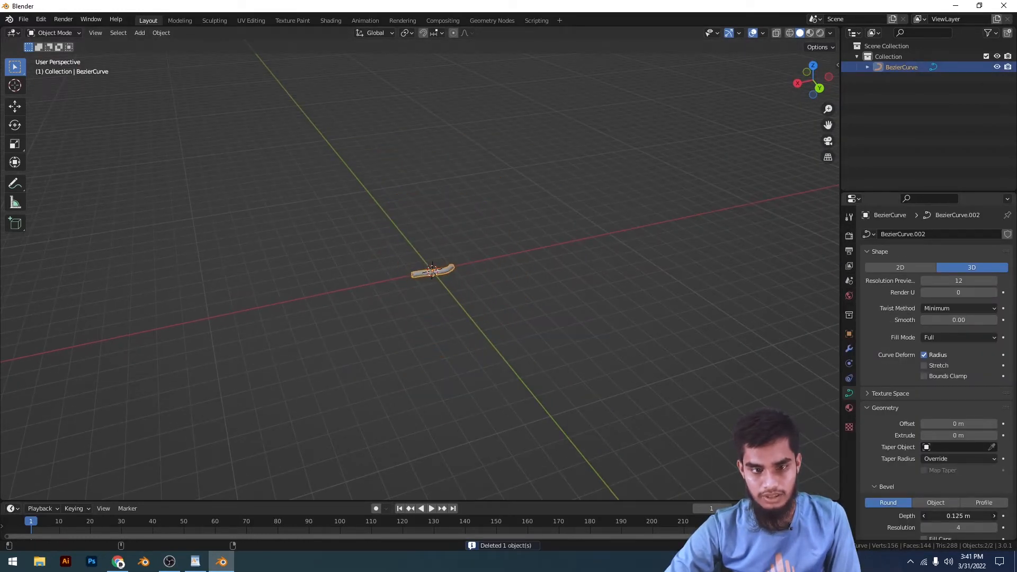
{"action": "scroll", "coordinate": [456, 220], "scroll_direction": "up", "scroll_amount": 3}
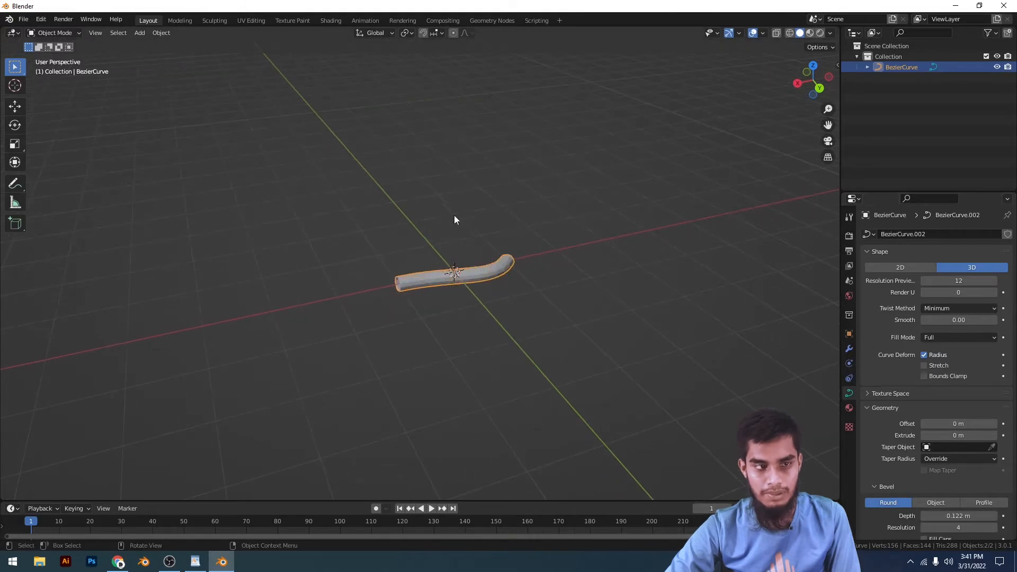
{"action": "middle_click_drag", "start_coordinate": [456, 220], "coordinate": [644, 248]}
{"action": "key", "text": "KP_7"}
{"action": "scroll", "coordinate": [557, 259], "scroll_direction": "up", "scroll_amount": 4}
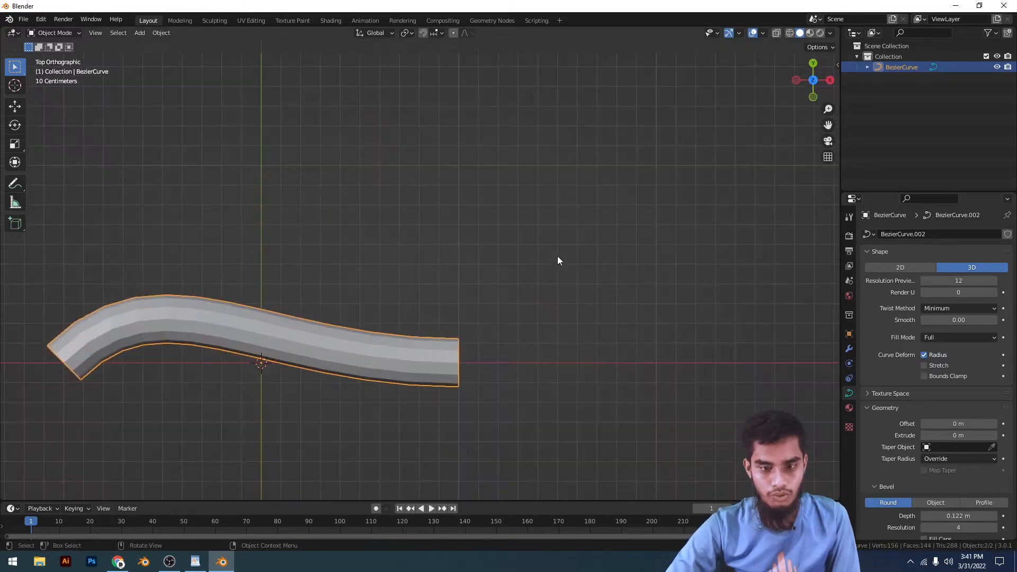
{"action": "scroll", "coordinate": [958, 423], "scroll_direction": "down", "scroll_amount": 6}
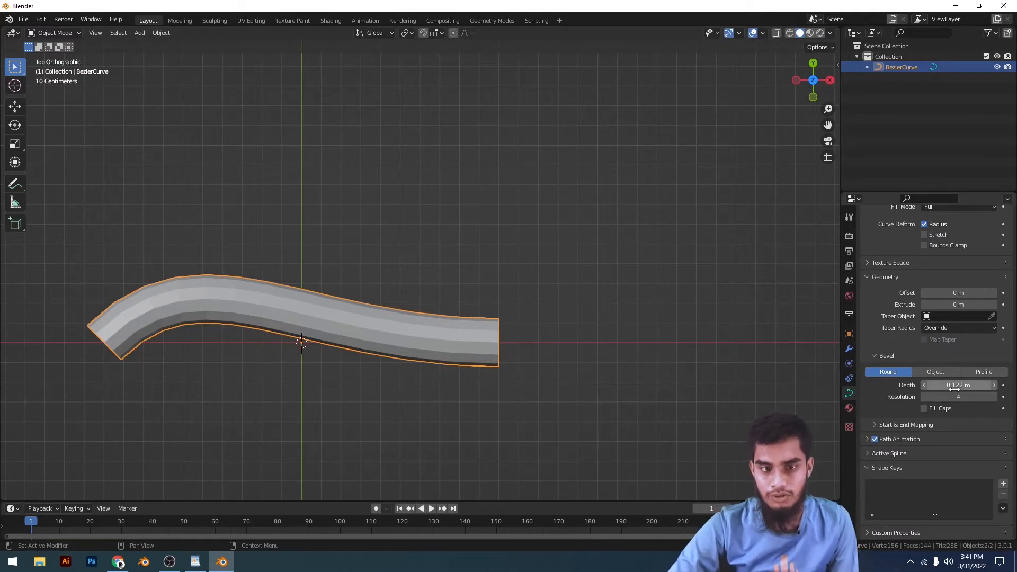
Set the curve's bevel depth to about 0.102 m and its bevel resolution to 16
{"action": "left_click_drag", "start_coordinate": [948, 385], "coordinate": [979, 397]}
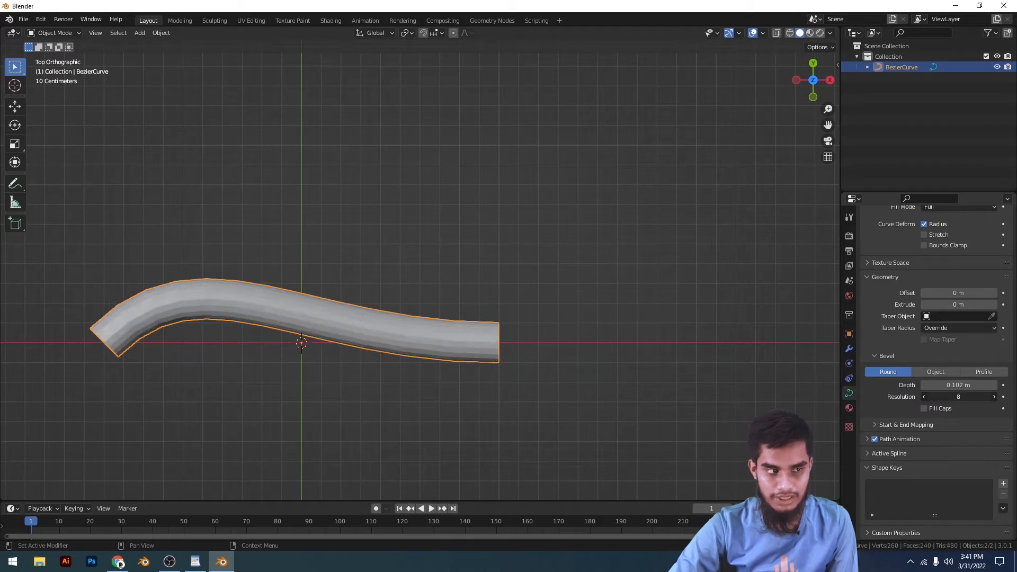
{"action": "middle_click_drag", "start_coordinate": [610, 392], "coordinate": [515, 322]}
{"action": "scroll", "coordinate": [515, 358], "scroll_direction": "up", "scroll_amount": 4}
{"action": "middle_click_drag", "start_coordinate": [516, 358], "coordinate": [595, 374]}
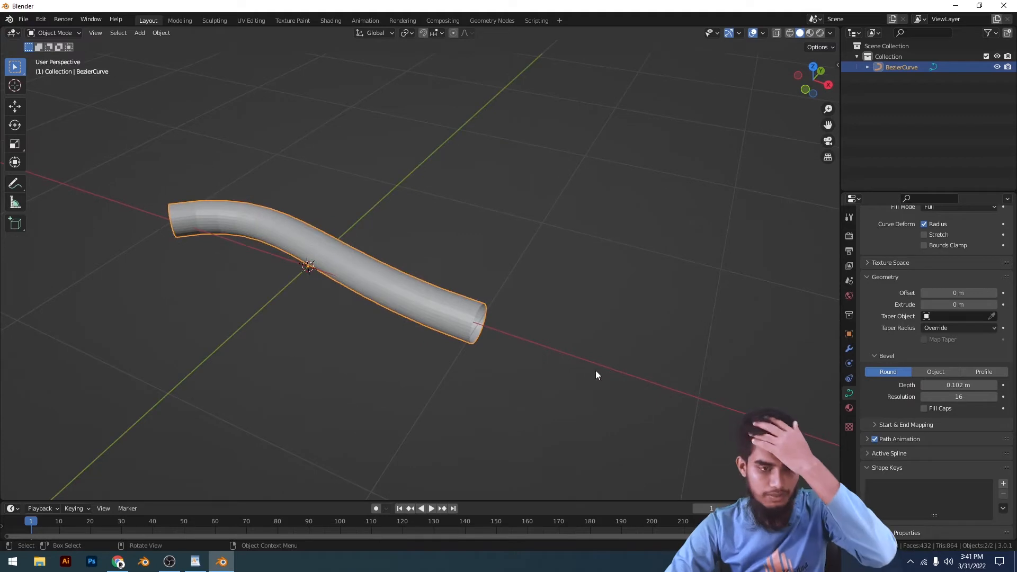
Switch the curve's bevel to Object and add a scaled-down Bezier circle about 2.5 m away along the X axis
{"action": "left_click", "coordinate": [934, 372]}
{"action": "key", "text": "shift+a"}
{"action": "mouse_move", "coordinate": [577, 204]}
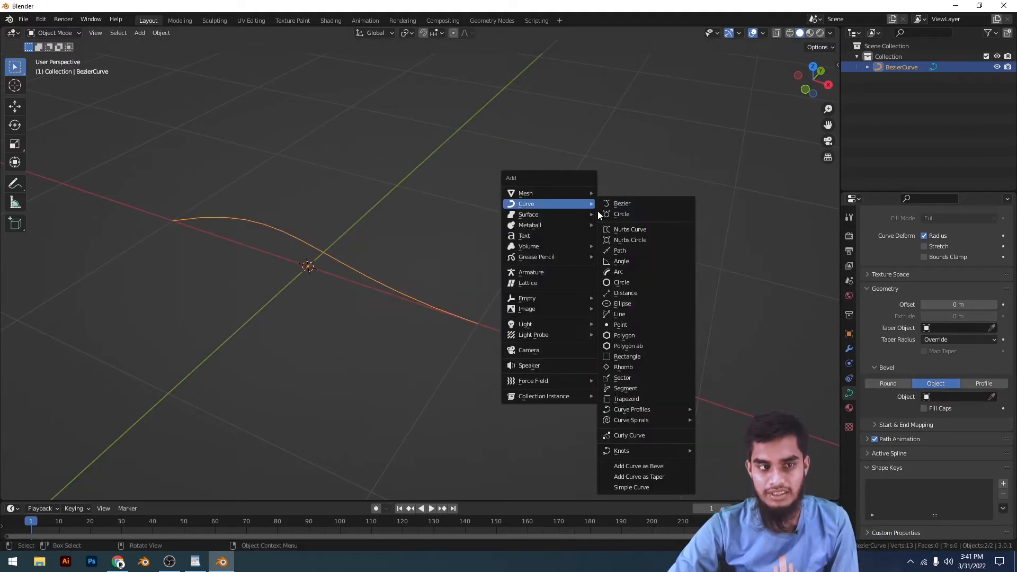
{"action": "left_click", "coordinate": [625, 217]}
{"action": "key", "text": "s"}
{"action": "left_click", "coordinate": [424, 288]}
{"action": "key", "text": "g"}
{"action": "key", "text": "x"}
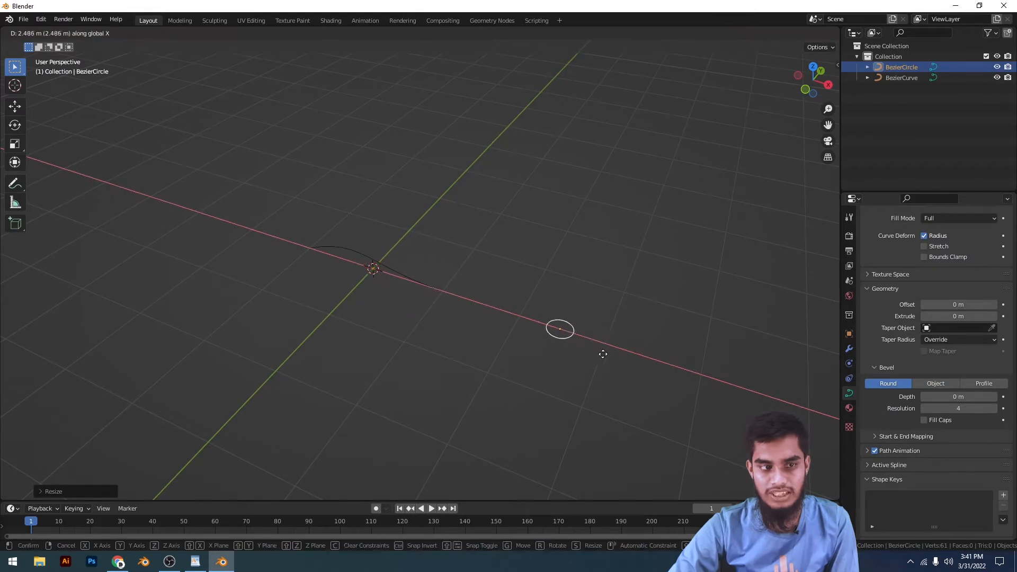
{"action": "left_click", "coordinate": [603, 354]}
{"action": "scroll", "coordinate": [478, 343], "scroll_direction": "up", "scroll_amount": 4}
Select the Bezier curve and assign BezierCircle as its bevel object
{"action": "left_click", "coordinate": [475, 320]}
{"action": "scroll", "coordinate": [556, 350], "scroll_direction": "down", "scroll_amount": 2}
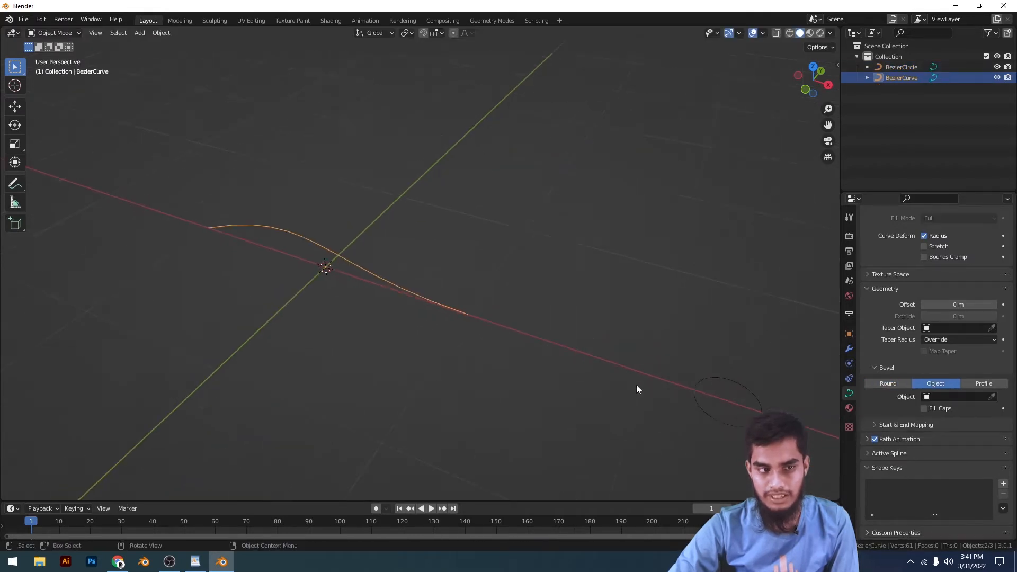
{"action": "left_click", "coordinate": [936, 383]}
{"action": "left_click", "coordinate": [959, 396]}
{"action": "left_click", "coordinate": [939, 414]}
{"action": "middle_click_drag", "start_coordinate": [573, 375], "coordinate": [541, 358], "text": "shift"}
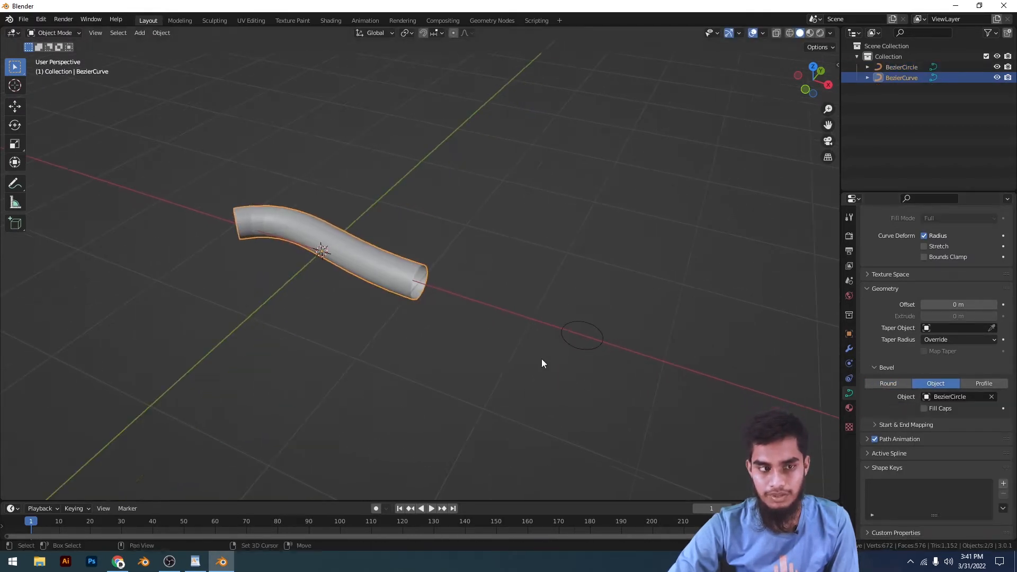
Edit the bevel circle and move its positive-X control point inward toward the circle's centre in the top view
{"action": "left_click", "coordinate": [595, 348]}
{"action": "key", "text": "Tab"}
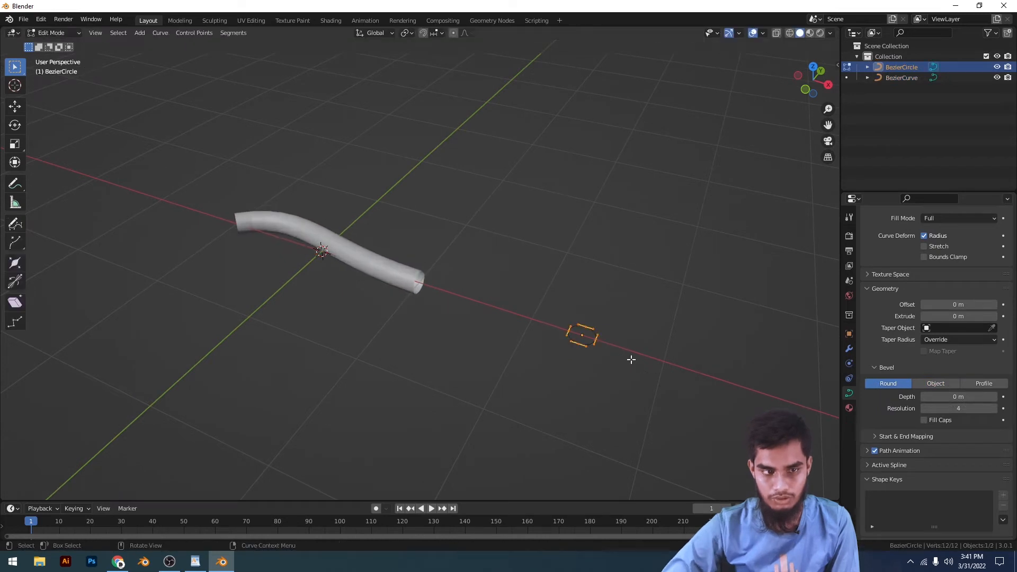
{"action": "key", "text": "KP_7"}
{"action": "scroll", "coordinate": [680, 290], "scroll_direction": "up", "scroll_amount": 5}
{"action": "scroll", "coordinate": [812, 333], "scroll_direction": "down", "scroll_amount": 2}
{"action": "middle_click_drag", "start_coordinate": [813, 333], "coordinate": [598, 302], "text": "shift"}
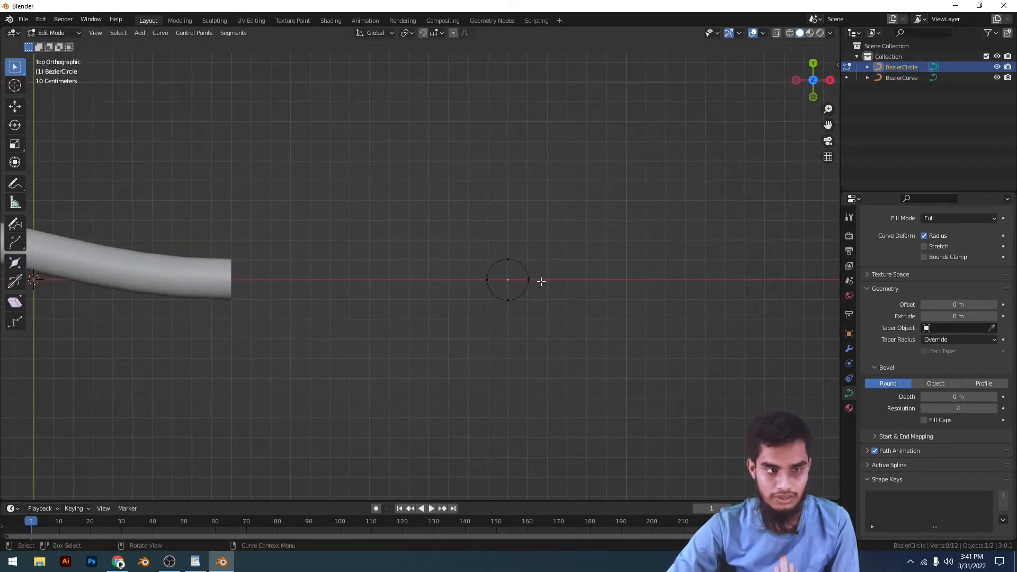
{"action": "key", "text": "g"}
{"action": "left_click", "coordinate": [510, 283]}
Move the bevel circle's negative-X control point inward along the X axis to pinch the profile's middle
{"action": "middle_click_drag", "start_coordinate": [510, 282], "coordinate": [453, 270]}
{"action": "left_click", "coordinate": [479, 287]}
{"action": "key", "text": "g"}
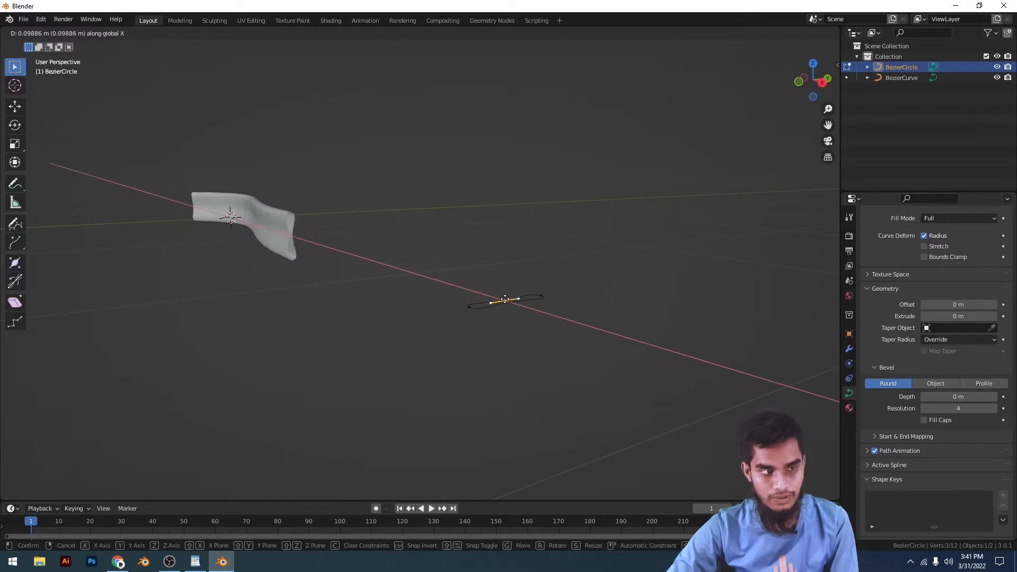
{"action": "left_click", "coordinate": [492, 293]}
Scale up all control points of the pinched bevel circle together in the top view
{"action": "middle_click_drag", "start_coordinate": [492, 293], "coordinate": [552, 320]}
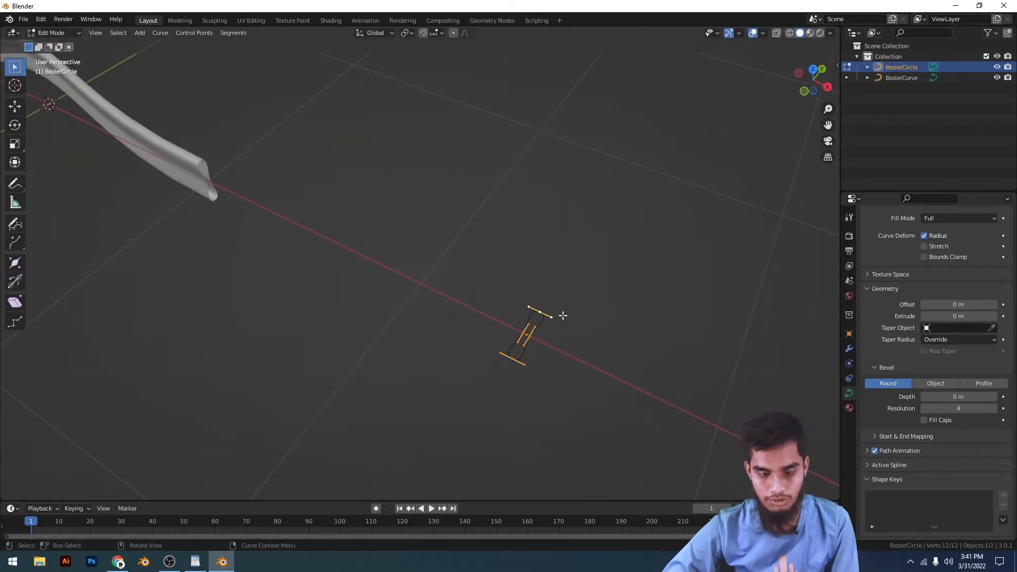
{"action": "key", "text": "KP_7"}
{"action": "key", "text": "s"}
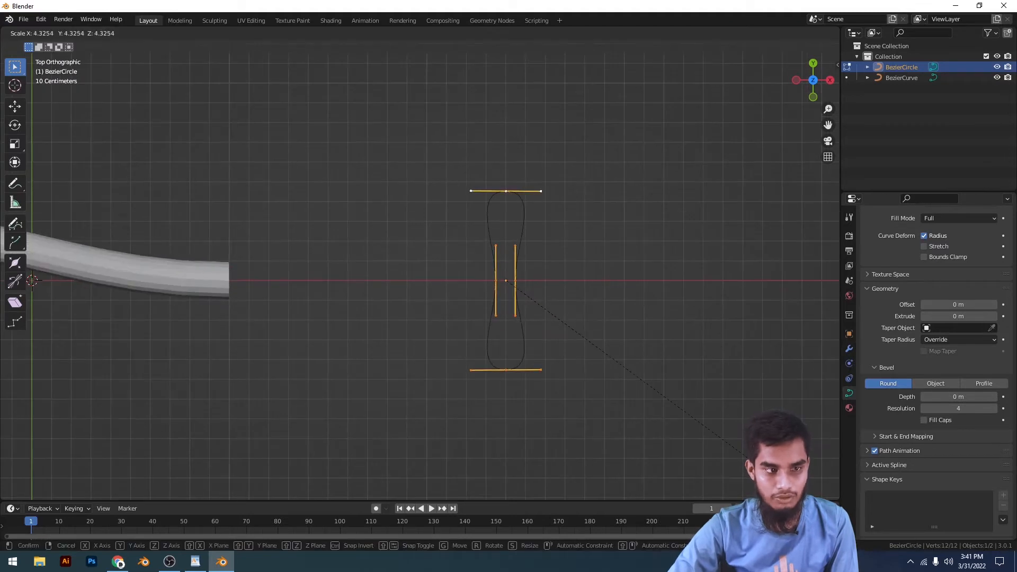
{"action": "left_click", "coordinate": [692, 381]}
Lengthen the handles of the bevel circle's negative-Y control point to widen that end of the profile
{"action": "scroll", "coordinate": [564, 402], "scroll_direction": "up", "scroll_amount": 4}
{"action": "key", "text": "s"}
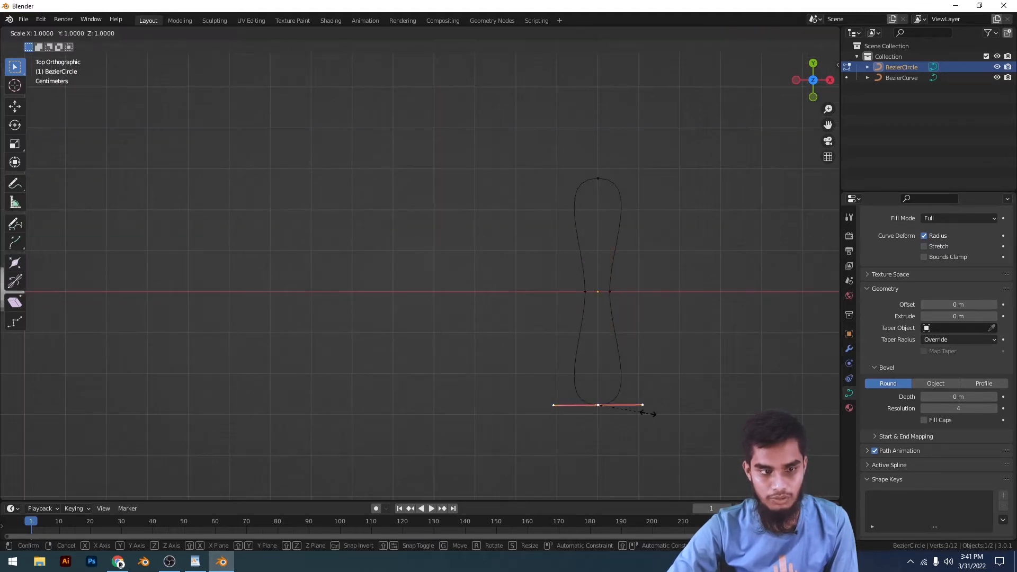
{"action": "left_click", "coordinate": [315, 315]}
{"action": "scroll", "coordinate": [350, 302], "scroll_direction": "down", "scroll_amount": 5}
{"action": "middle_click_drag", "start_coordinate": [350, 303], "coordinate": [545, 301]}
{"action": "key", "text": "s"}
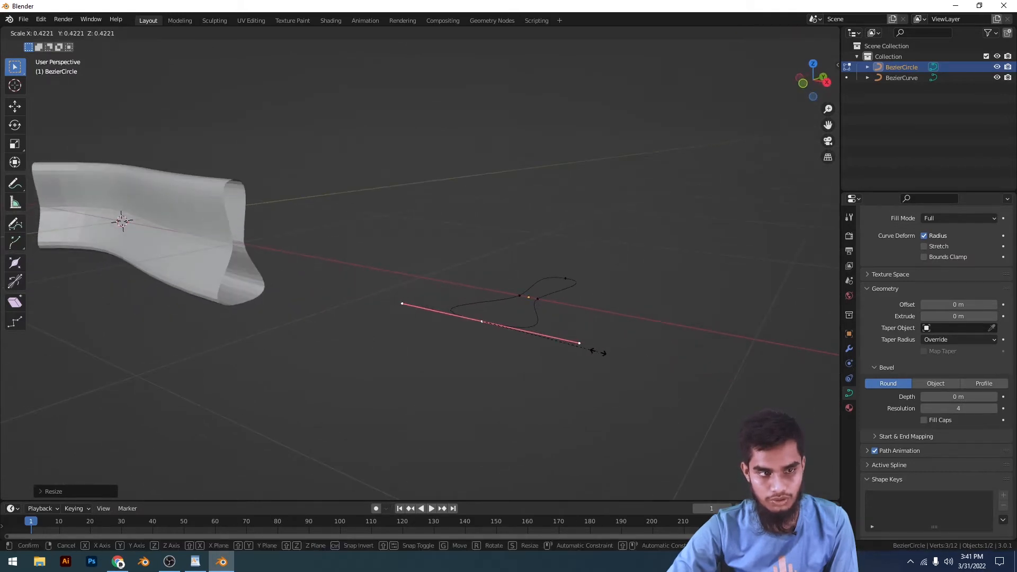
{"action": "left_click", "coordinate": [634, 345]}
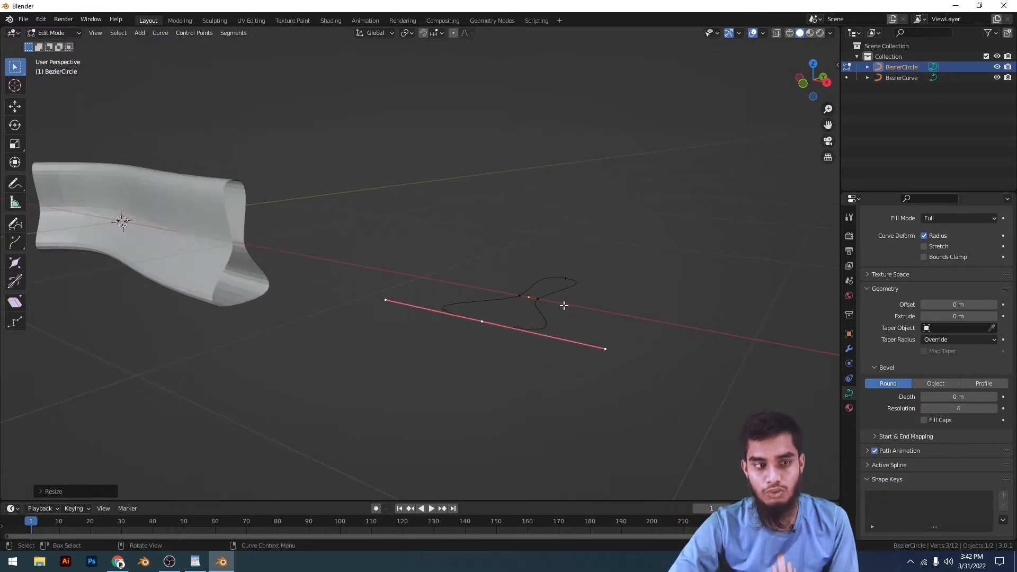
Rescale the handles of the bevel circle's positive-X control point and widen those of its positive-Y control point
{"action": "key", "text": "s"}
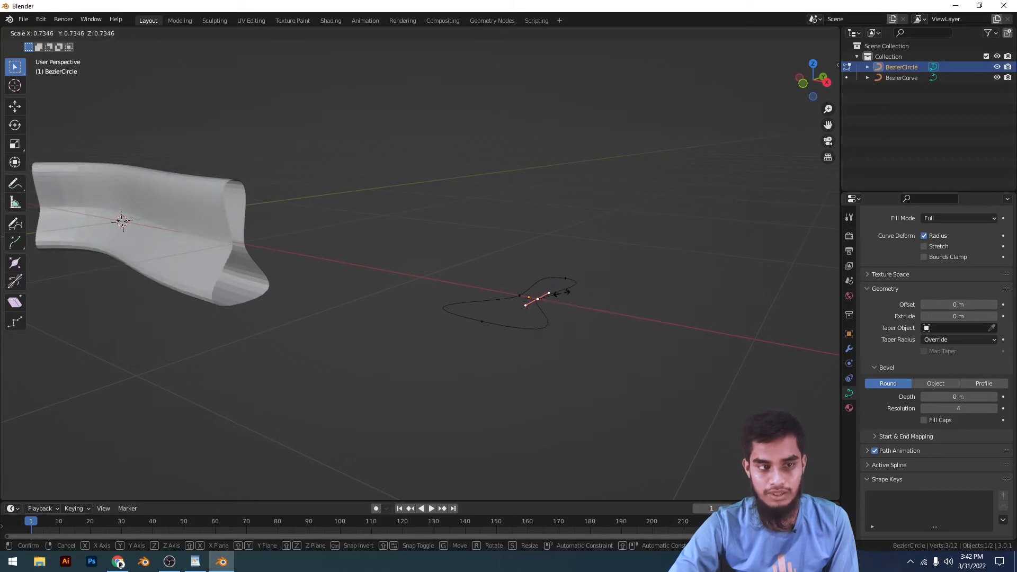
{"action": "left_click", "coordinate": [586, 279]}
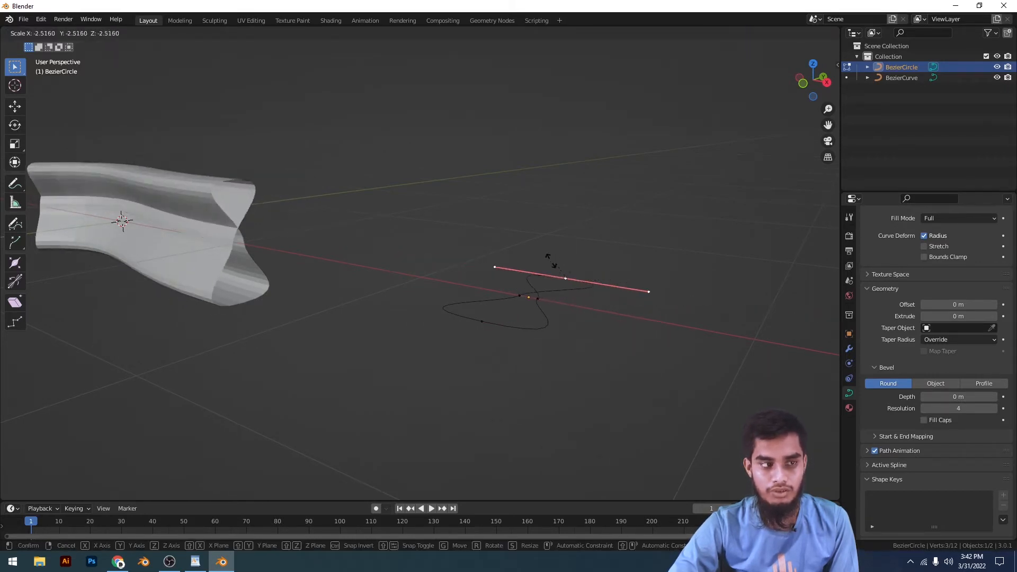
{"action": "left_click", "coordinate": [579, 273]}
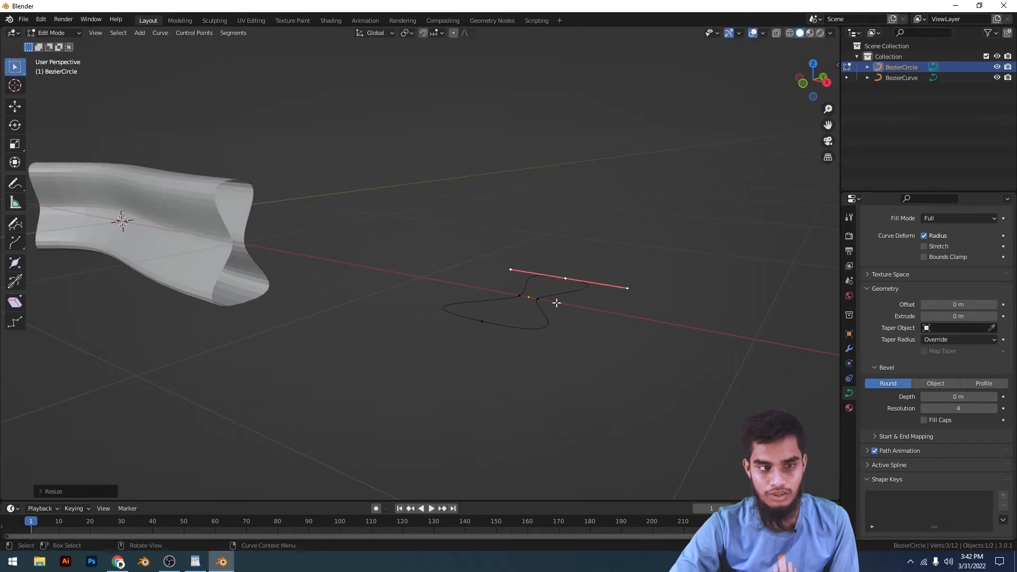
Extrude additional control points outward from the bevel circle's positive-Y end and return to Object Mode
{"action": "scroll", "coordinate": [556, 303], "scroll_direction": "down", "scroll_amount": 3}
{"action": "middle_click_drag", "start_coordinate": [556, 302], "coordinate": [556, 336]}
{"action": "scroll", "coordinate": [556, 336], "scroll_direction": "up", "scroll_amount": 3}
{"action": "key", "text": "e"}
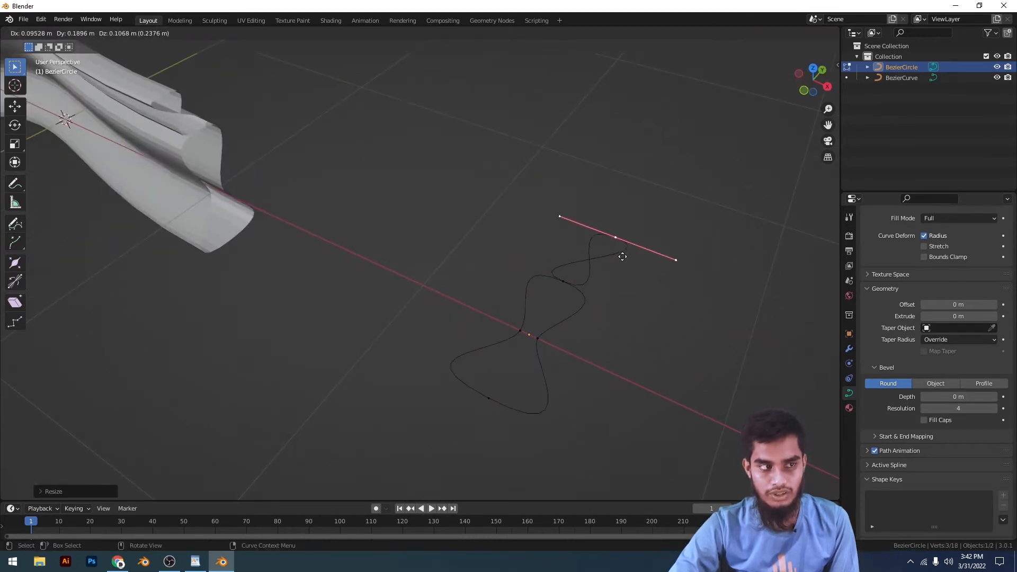
{"action": "left_click", "coordinate": [622, 256]}
{"action": "key", "text": "Tab"}
Switch the circle's own bevel type to Object and delete the circle
{"action": "scroll", "coordinate": [631, 202], "scroll_direction": "down", "scroll_amount": 4}
{"action": "middle_click_drag", "start_coordinate": [632, 202], "coordinate": [573, 316]}
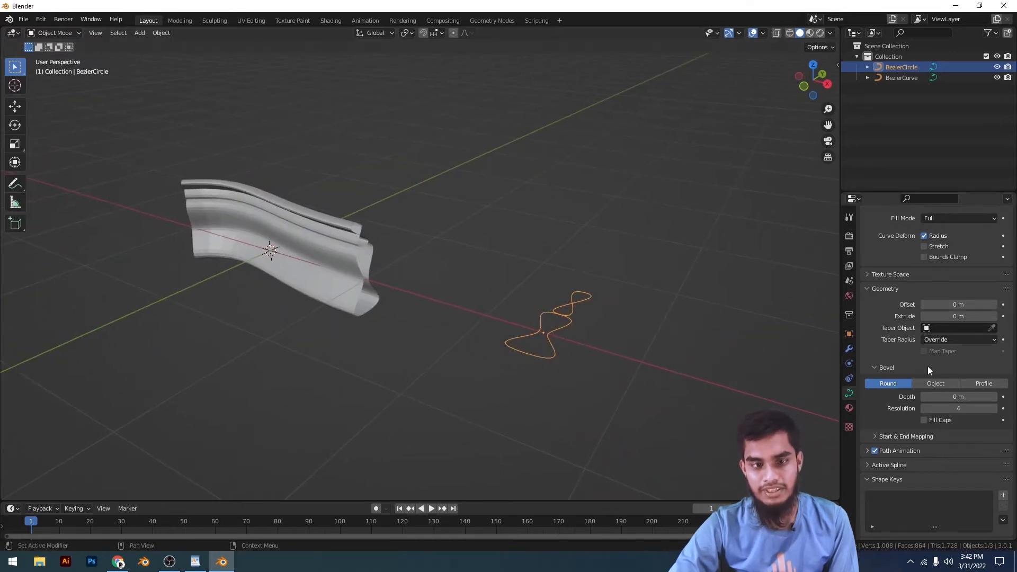
{"action": "left_click", "coordinate": [935, 383]}
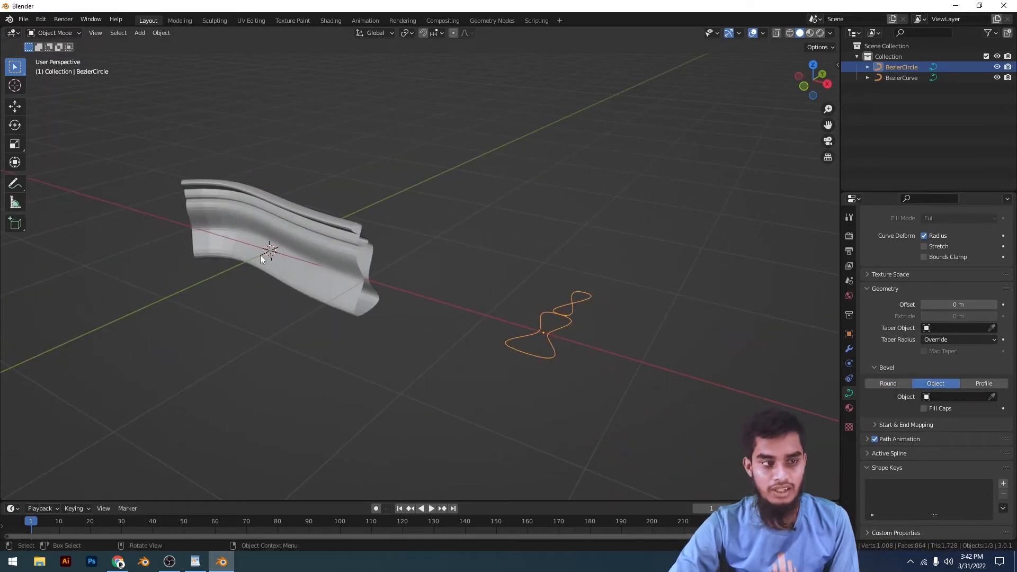
{"action": "key", "text": "Delete"}
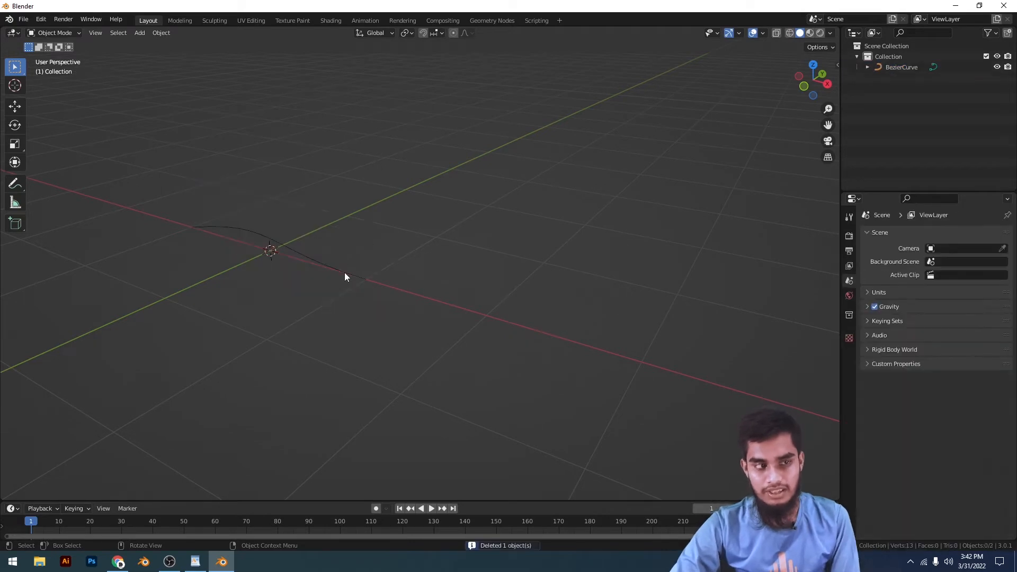
Select the Bezier curve, switch its bevel type to Profile and set the bevel resolution to 19
{"action": "left_click", "coordinate": [365, 274]}
{"action": "middle_click_drag", "start_coordinate": [365, 269], "coordinate": [531, 258]}
{"action": "scroll", "coordinate": [382, 265], "scroll_direction": "down", "scroll_amount": 5}
{"action": "key", "text": "KP_7"}
{"action": "scroll", "coordinate": [410, 306], "scroll_direction": "up", "scroll_amount": 5}
{"action": "scroll", "coordinate": [902, 445], "scroll_direction": "down", "scroll_amount": 5}
{"action": "left_click", "coordinate": [988, 384]}
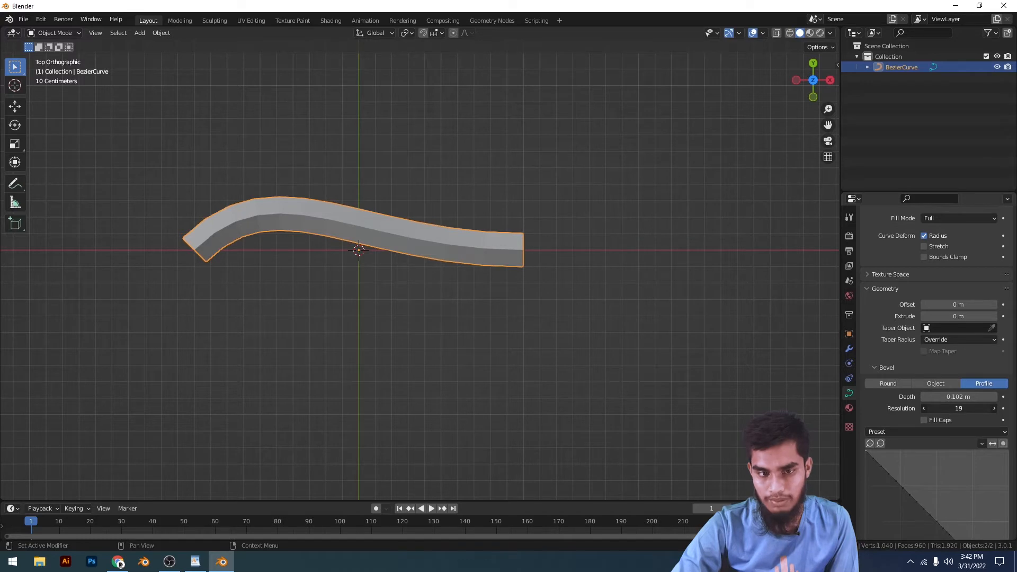
{"action": "scroll", "coordinate": [930, 433], "scroll_direction": "down", "scroll_amount": 4}
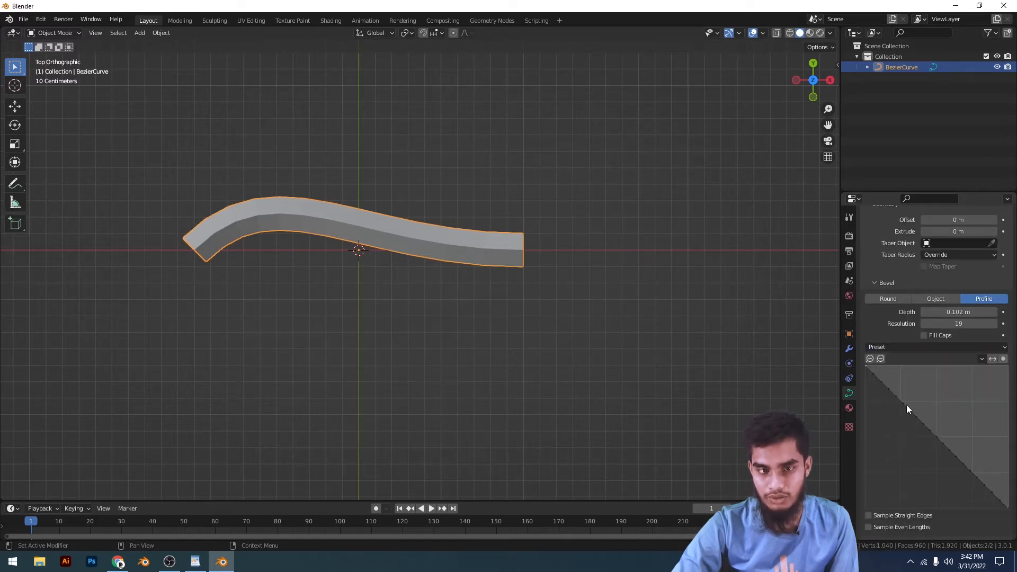
Apply the Cornice Molding preset to the curve's bevel profile and shade the object smooth
{"action": "left_click", "coordinate": [937, 346]}
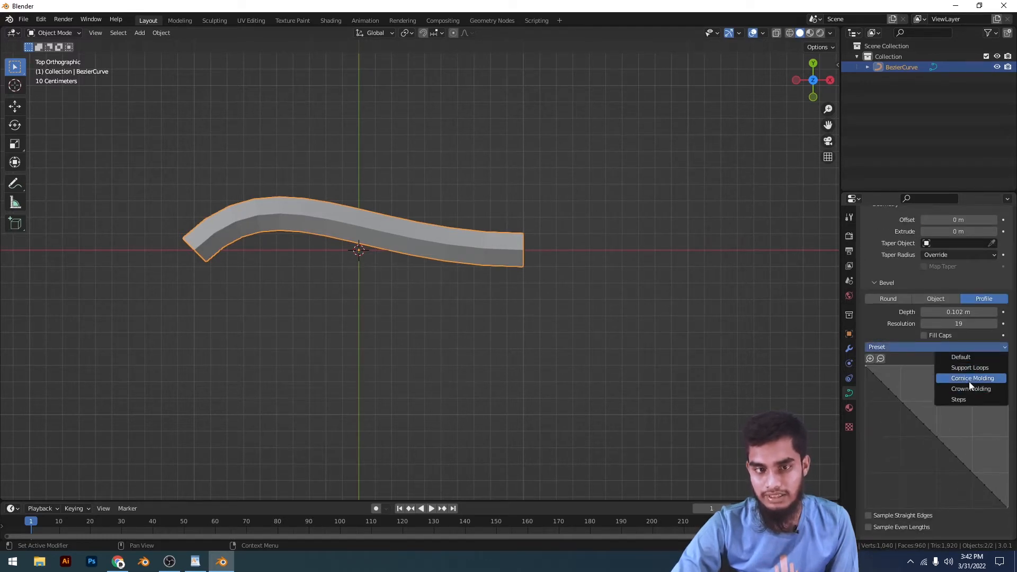
{"action": "left_click", "coordinate": [971, 379]}
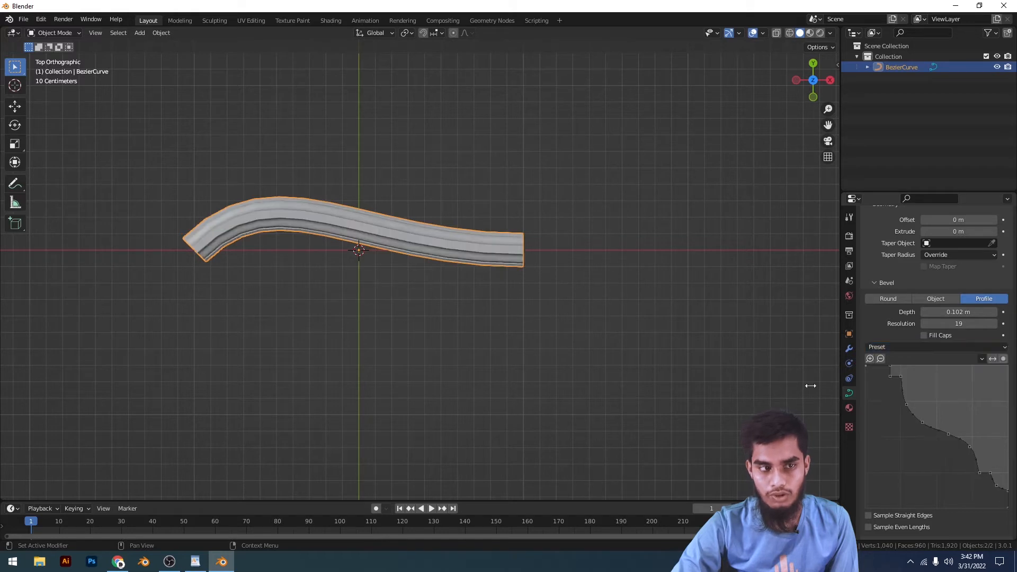
{"action": "scroll", "coordinate": [810, 385], "scroll_direction": "up", "scroll_amount": 5}
{"action": "middle_click_drag", "start_coordinate": [793, 333], "coordinate": [567, 189], "text": "shift"}
{"action": "key", "text": "KP_7"}
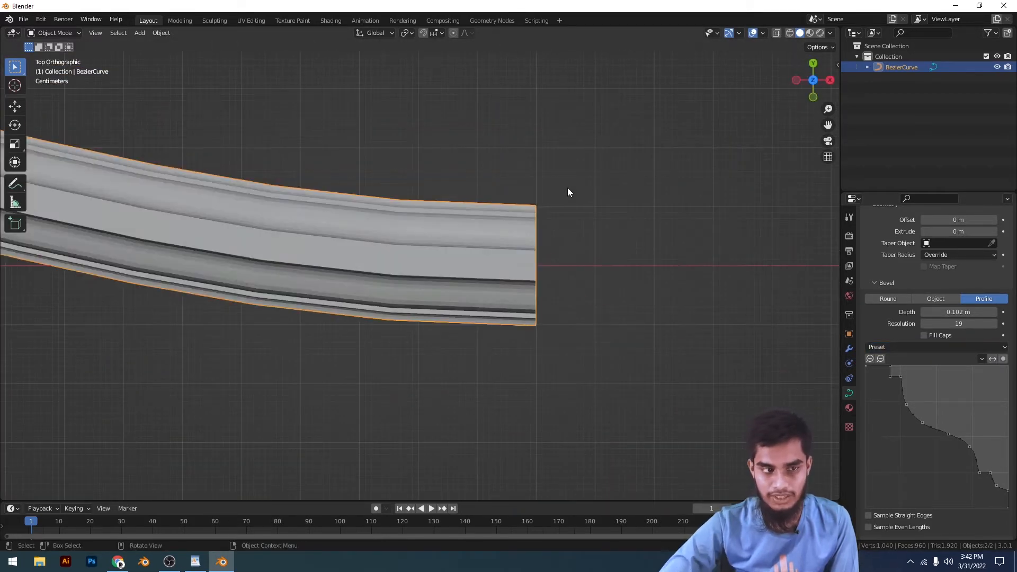
{"action": "scroll", "coordinate": [567, 187], "scroll_direction": "up", "scroll_amount": 4}
{"action": "right_click", "coordinate": [594, 196]}
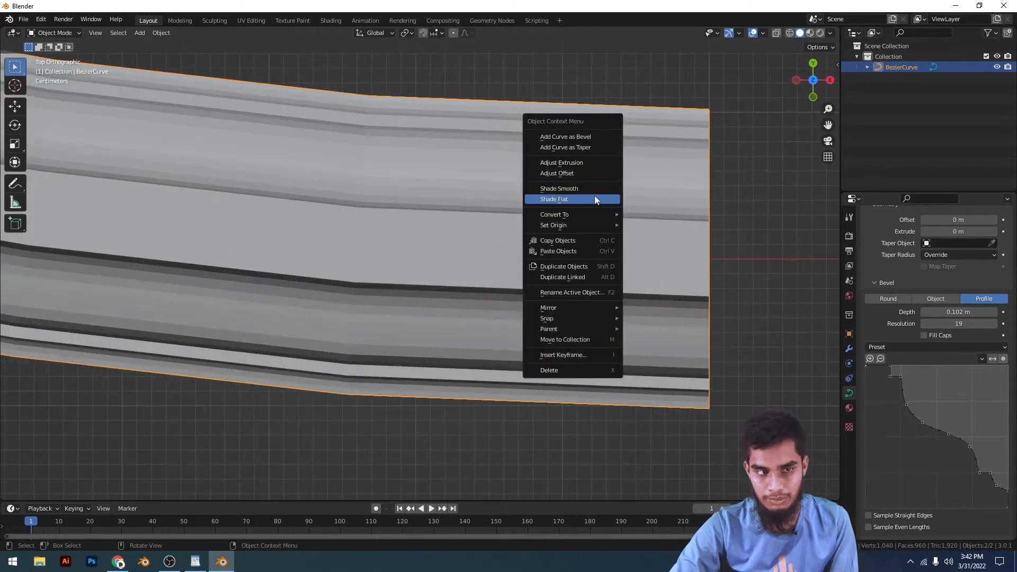
{"action": "left_click", "coordinate": [560, 189]}
{"action": "scroll", "coordinate": [705, 316], "scroll_direction": "down", "scroll_amount": 5}
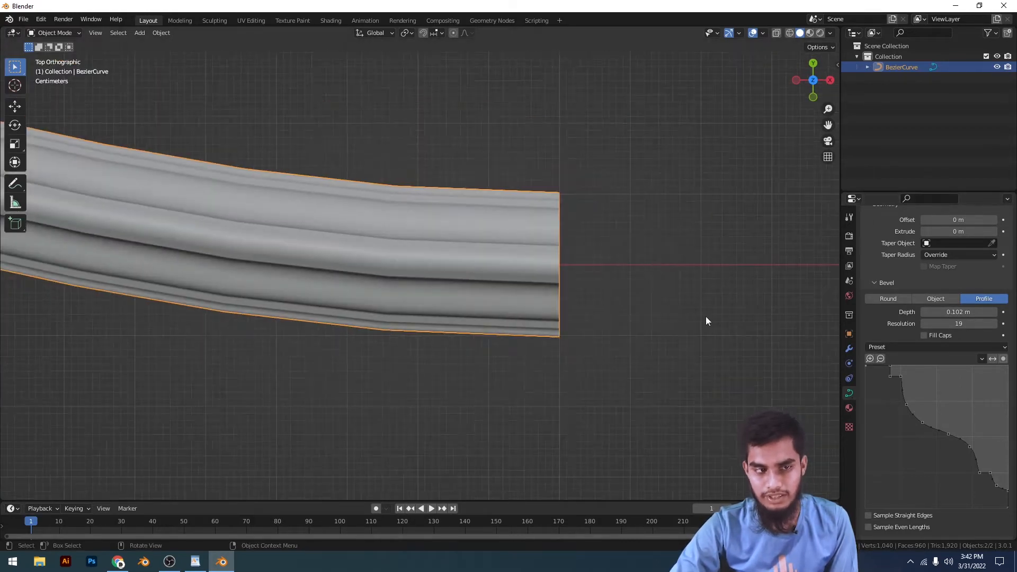
Set the curve's bevel resolution to 32
{"action": "middle_click_drag", "start_coordinate": [656, 285], "coordinate": [560, 245]}
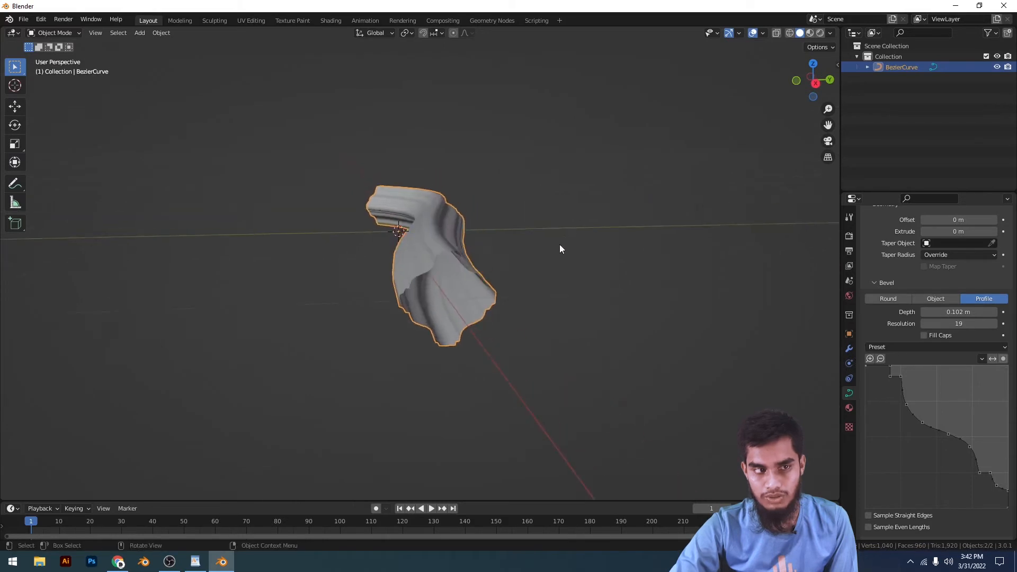
{"action": "scroll", "coordinate": [561, 246], "scroll_direction": "up", "scroll_amount": 3}
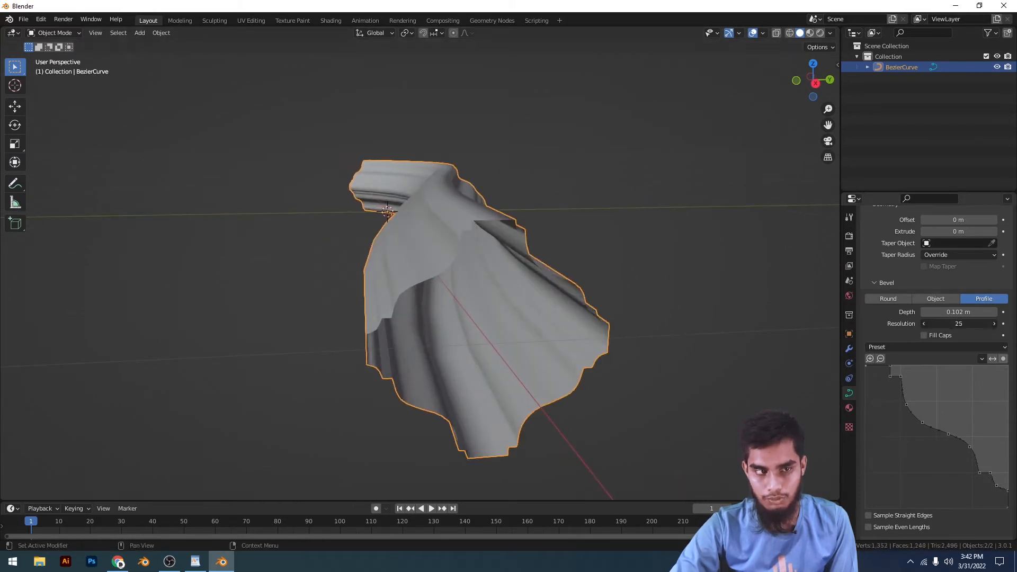
{"action": "mouse_move", "coordinate": [958, 323]}
{"action": "left_mouse_down"}
{"action": "mouse_move", "coordinate": [901, 323]}
{"action": "mouse_move", "coordinate": [971, 323]}
{"action": "left_mouse_up"}
{"action": "scroll", "coordinate": [495, 262], "scroll_direction": "down", "scroll_amount": 3}
{"action": "middle_click_drag", "start_coordinate": [495, 262], "coordinate": [613, 249]}
{"action": "scroll", "coordinate": [585, 284], "scroll_direction": "up", "scroll_amount": 4}
{"action": "middle_click_drag", "start_coordinate": [586, 284], "coordinate": [734, 347]}
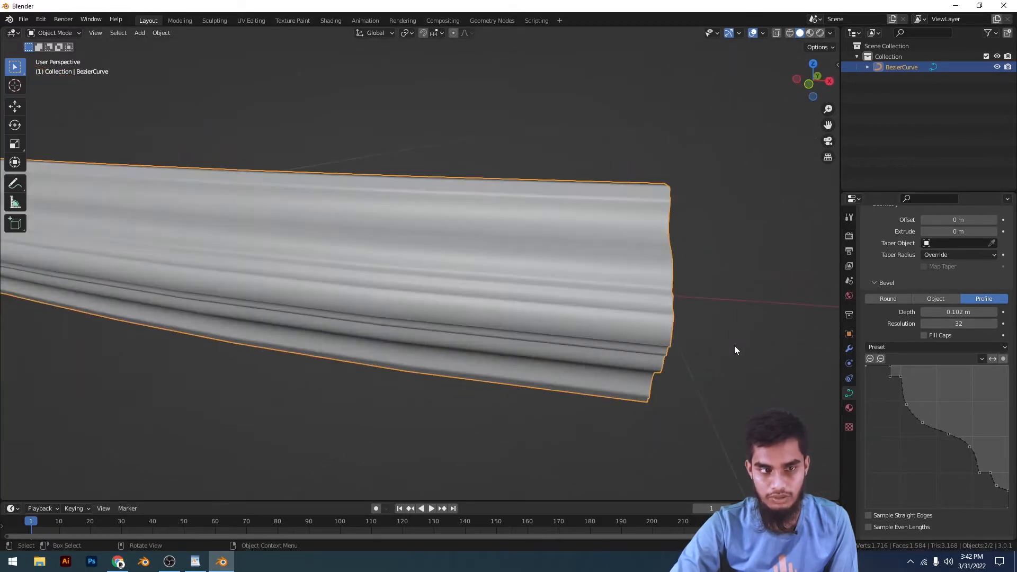
In Edit Mode, shrink the radius at the curve's positive-X end control point so that end tapers to a thin tip
{"action": "scroll", "coordinate": [734, 347], "scroll_direction": "down", "scroll_amount": 6}
{"action": "key", "text": "Tab"}
{"action": "middle_click_drag", "start_coordinate": [567, 268], "coordinate": [551, 295]}
{"action": "mouse_move", "coordinate": [570, 329]}
{"action": "middle_mouse_down", "text": "shift"}
{"action": "mouse_move", "coordinate": [580, 351]}
{"action": "mouse_move", "coordinate": [637, 354]}
{"action": "middle_mouse_up", "text": "shift"}
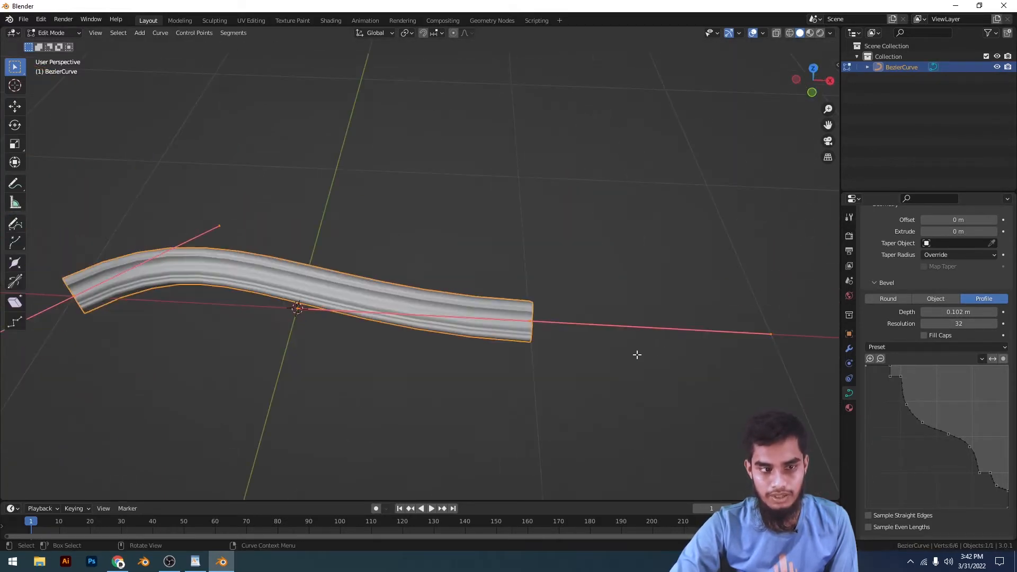
{"action": "key", "text": "s"}
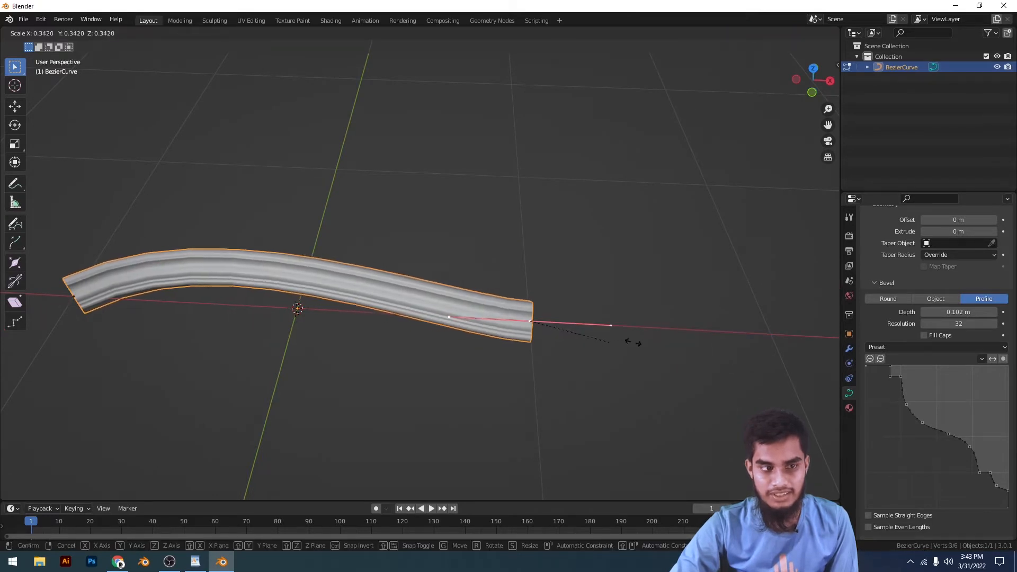
{"action": "left_click", "coordinate": [220, 343]}
{"action": "key", "text": "KP_7"}
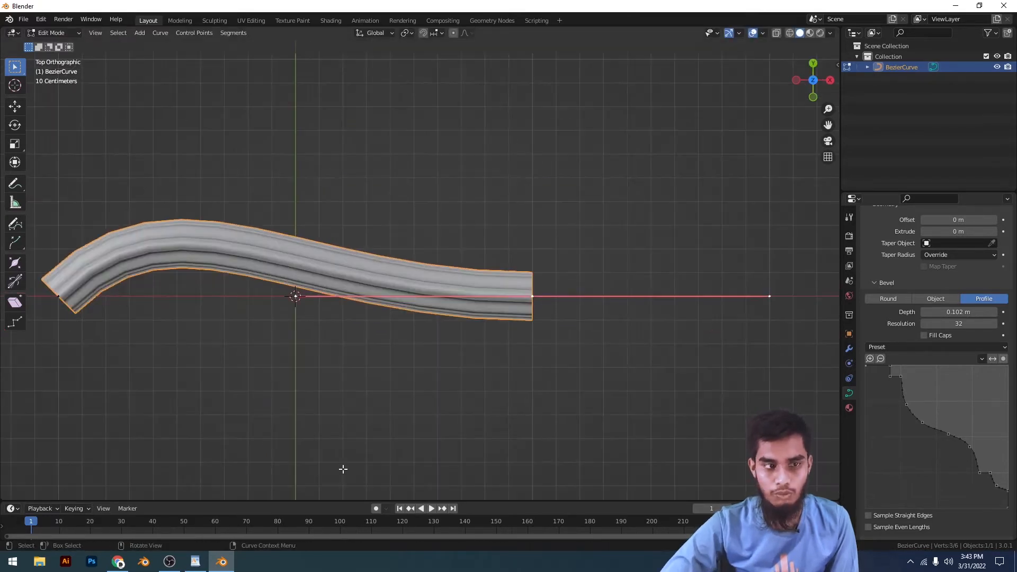
{"action": "scroll", "coordinate": [620, 287], "scroll_direction": "up", "scroll_amount": 1}
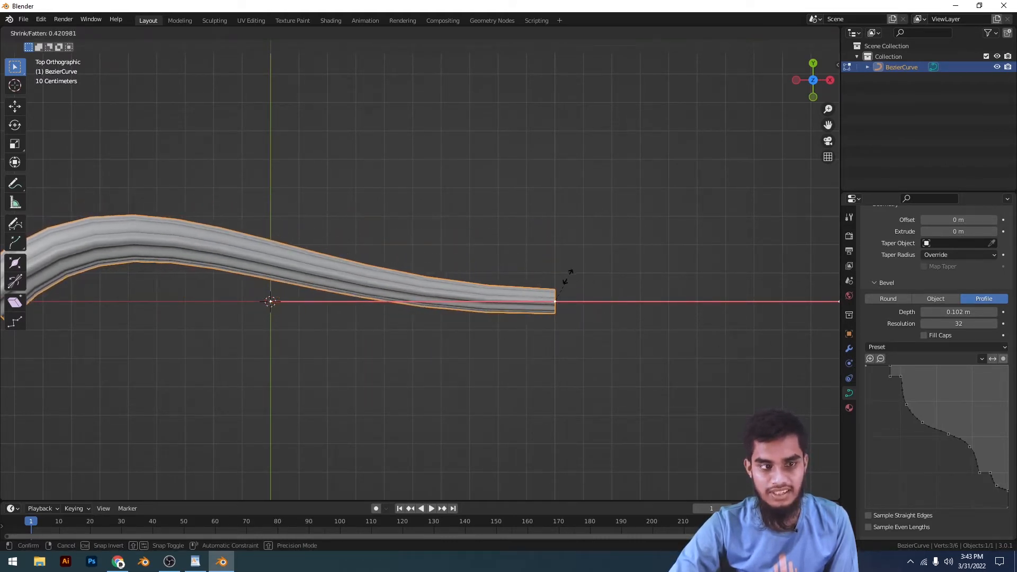
{"action": "left_click", "coordinate": [563, 302]}
{"action": "scroll", "coordinate": [333, 323], "scroll_direction": "down", "scroll_amount": 3}
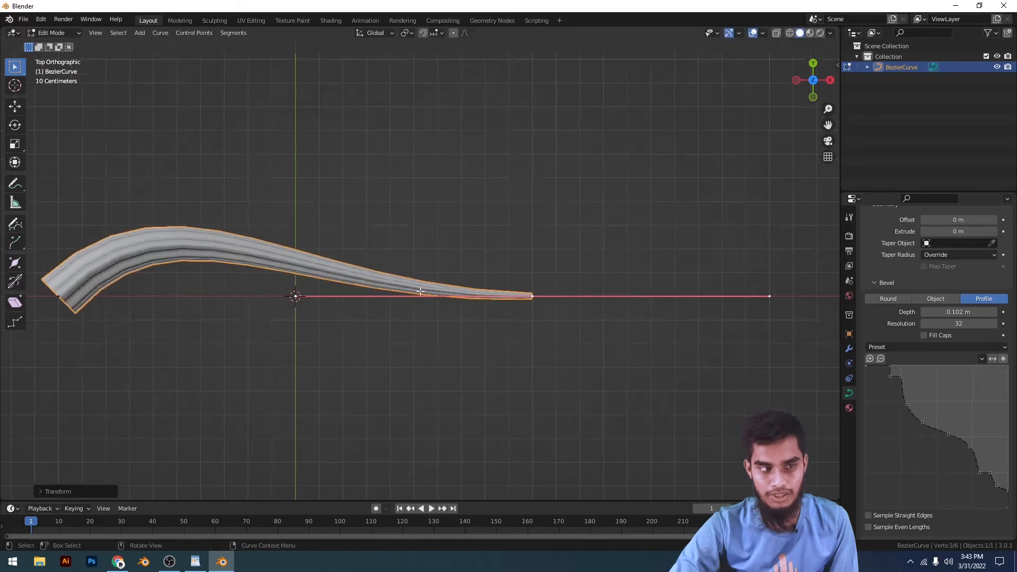
Fatten the radius at the curve's negative-X end control point
{"action": "scroll", "coordinate": [238, 303], "scroll_direction": "up", "scroll_amount": 1}
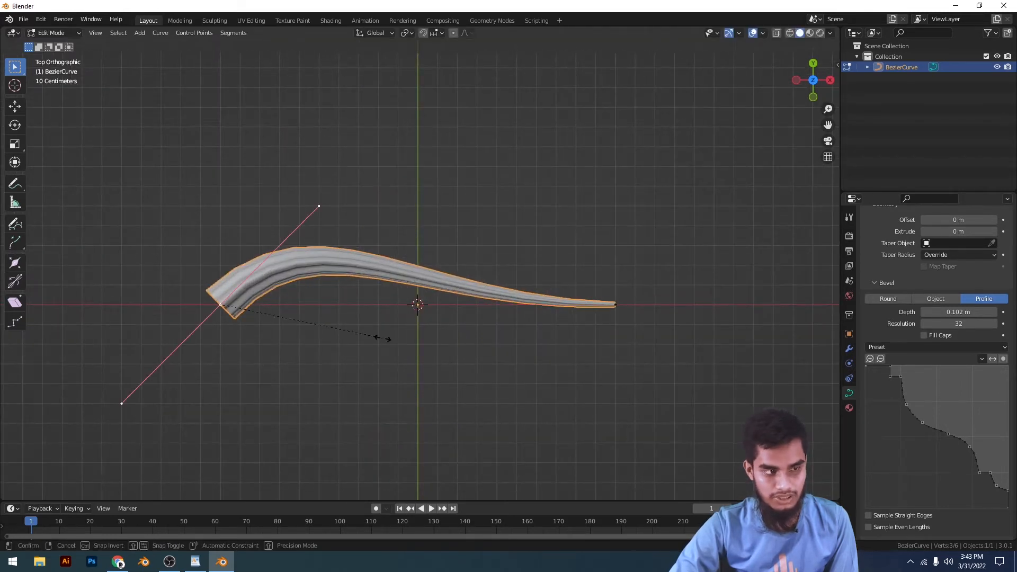
{"action": "left_click", "coordinate": [507, 363]}
{"action": "scroll", "coordinate": [469, 348], "scroll_direction": "down", "scroll_amount": 1}
Extrude a new control point diagonally toward negative X and Y from the thick end and shorten its handles
{"action": "middle_click_drag", "start_coordinate": [469, 348], "coordinate": [593, 342], "text": "shift"}
{"action": "key", "text": "e"}
{"action": "left_click", "coordinate": [427, 413]}
{"action": "key", "text": "s"}
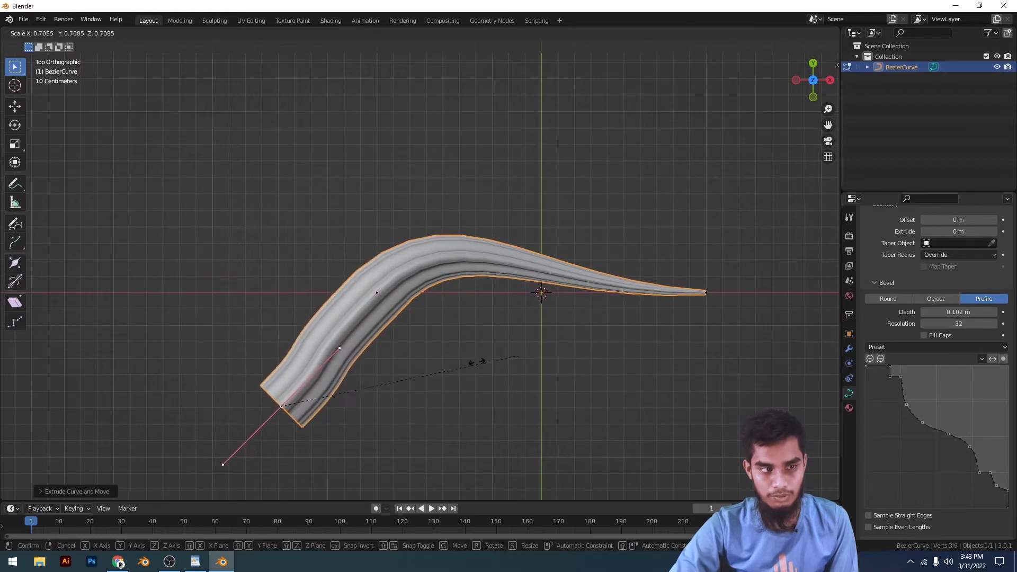
{"action": "left_click", "coordinate": [390, 382]}
Move the curve's middle control point slightly toward positive Y and negative X to round the bend
{"action": "middle_click_drag", "start_coordinate": [469, 341], "coordinate": [529, 244], "text": "shift"}
{"action": "left_click", "coordinate": [448, 211]}
{"action": "key", "text": "g"}
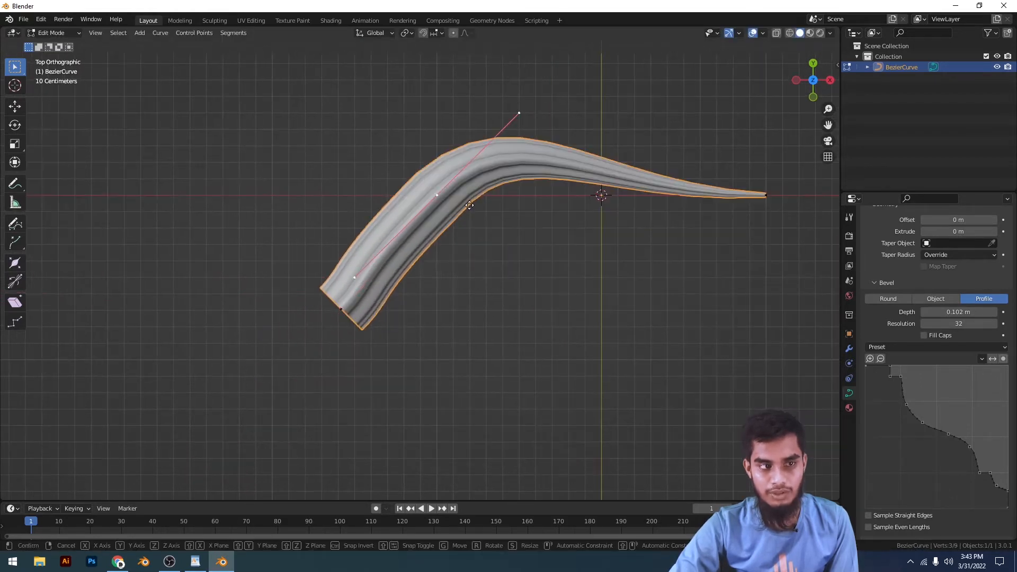
{"action": "left_click", "coordinate": [450, 169]}
Move and rotate the thick end's control point inward so the curve curls into an open hook
{"action": "left_click", "coordinate": [348, 329]}
{"action": "key", "text": "r"}
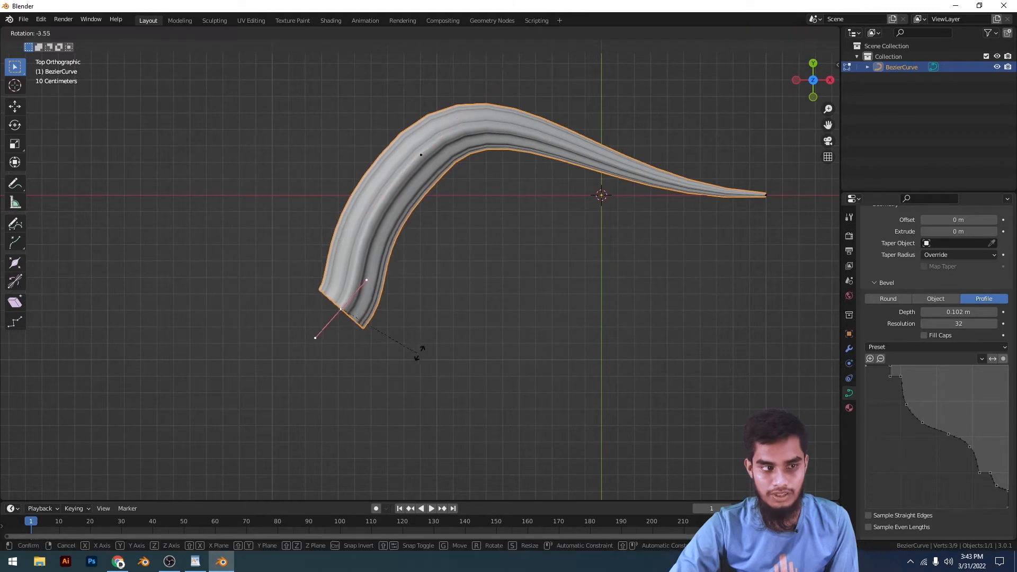
{"action": "left_click", "coordinate": [470, 252]}
{"action": "key", "text": "g"}
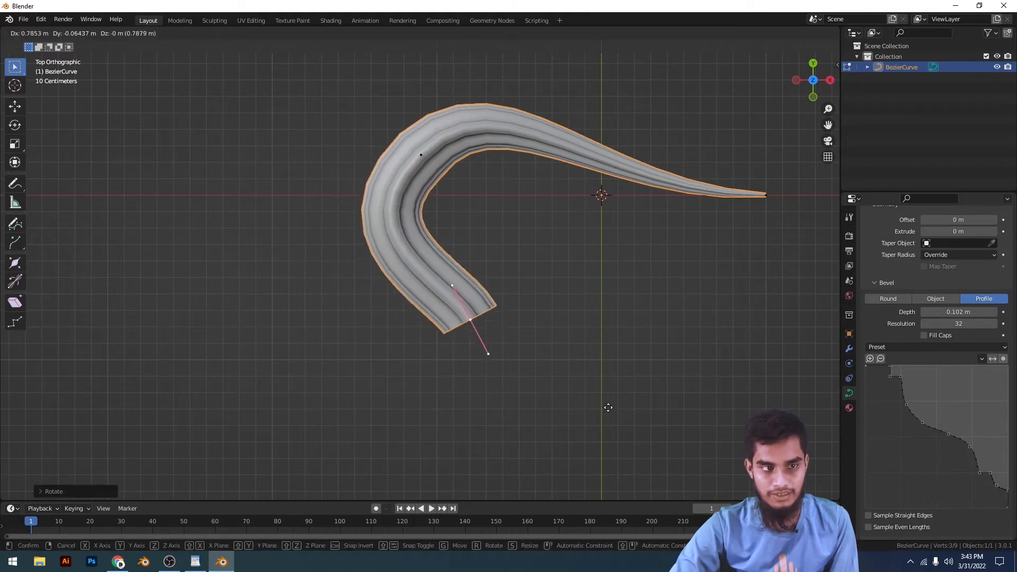
{"action": "left_click", "coordinate": [598, 218]}
{"action": "key", "text": "g"}
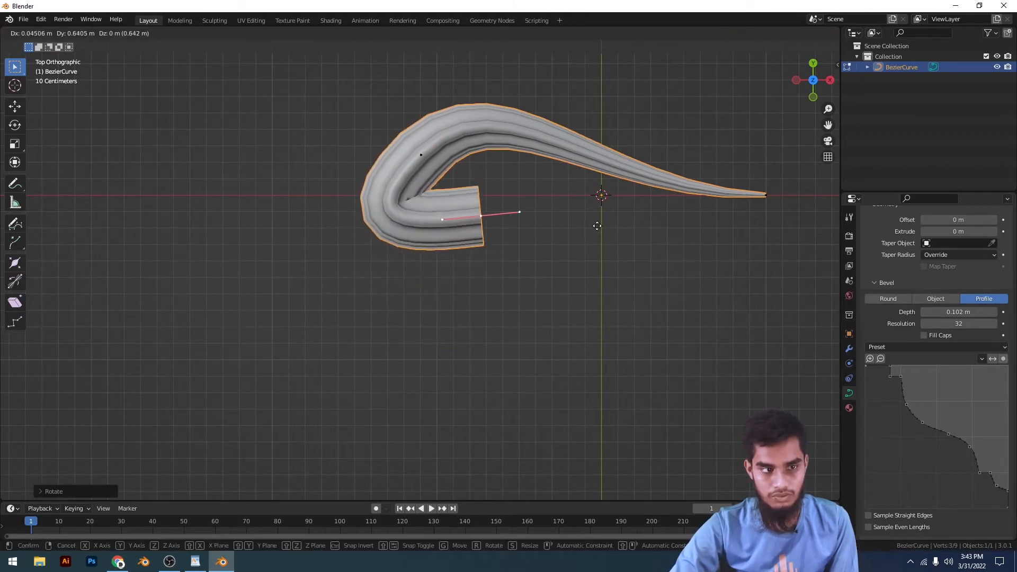
{"action": "left_click", "coordinate": [620, 340]}
{"action": "key", "text": "r"}
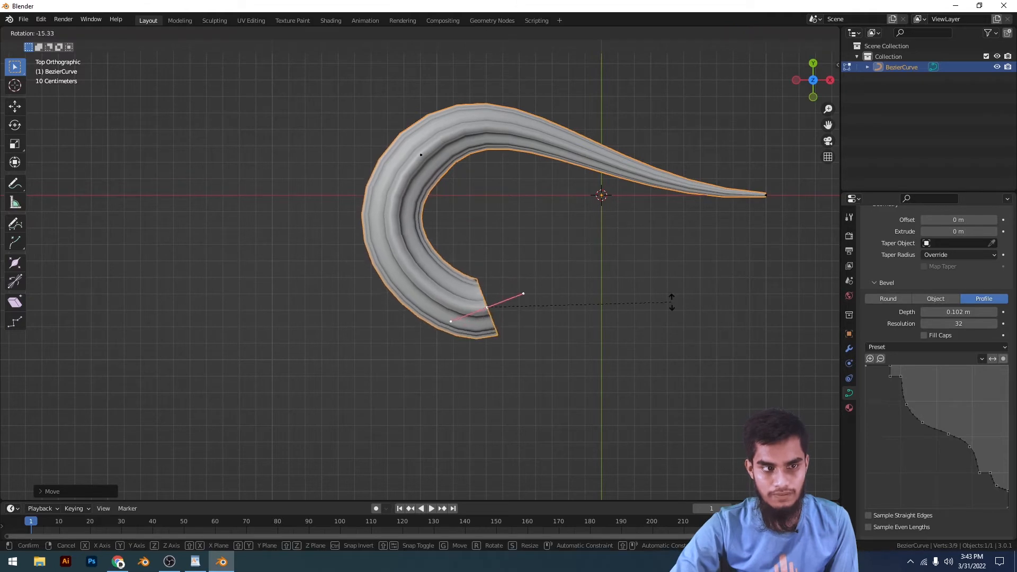
{"action": "left_click", "coordinate": [672, 308]}
Fatten the radius of the thin tip's control point by a factor of about 2.13 and return to Object Mode
{"action": "middle_click_drag", "start_coordinate": [605, 254], "coordinate": [570, 281], "text": "shift"}
{"action": "scroll", "coordinate": [601, 265], "scroll_direction": "down", "scroll_amount": 5}
{"action": "mouse_move", "coordinate": [645, 260]}
{"action": "middle_mouse_down"}
{"action": "mouse_move", "coordinate": [644, 205]}
{"action": "mouse_move", "coordinate": [638, 265]}
{"action": "middle_mouse_up"}
{"action": "scroll", "coordinate": [642, 372], "scroll_direction": "up", "scroll_amount": 6}
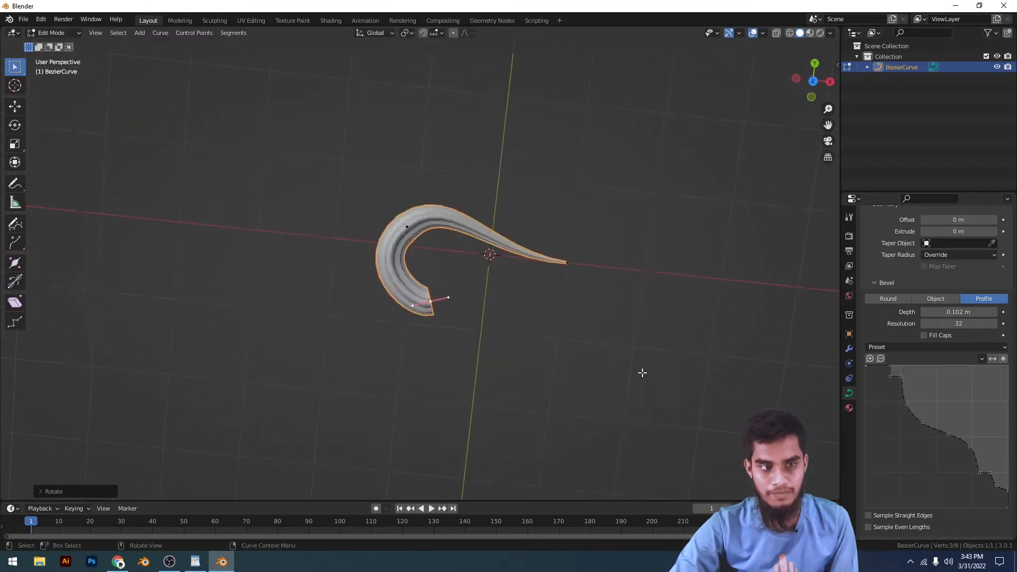
{"action": "scroll", "coordinate": [724, 249], "scroll_direction": "down", "scroll_amount": 2}
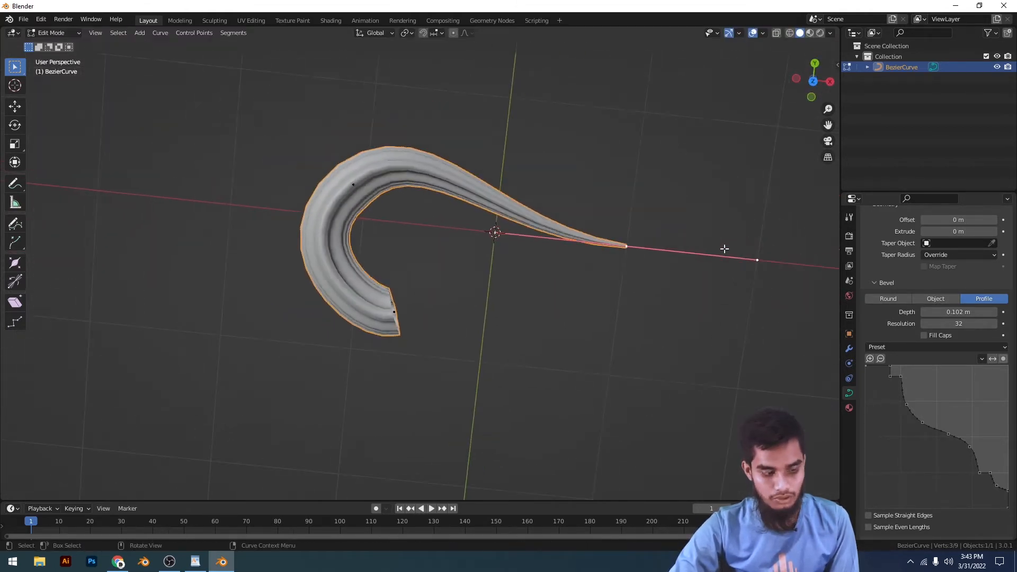
{"action": "key", "text": "alt+s"}
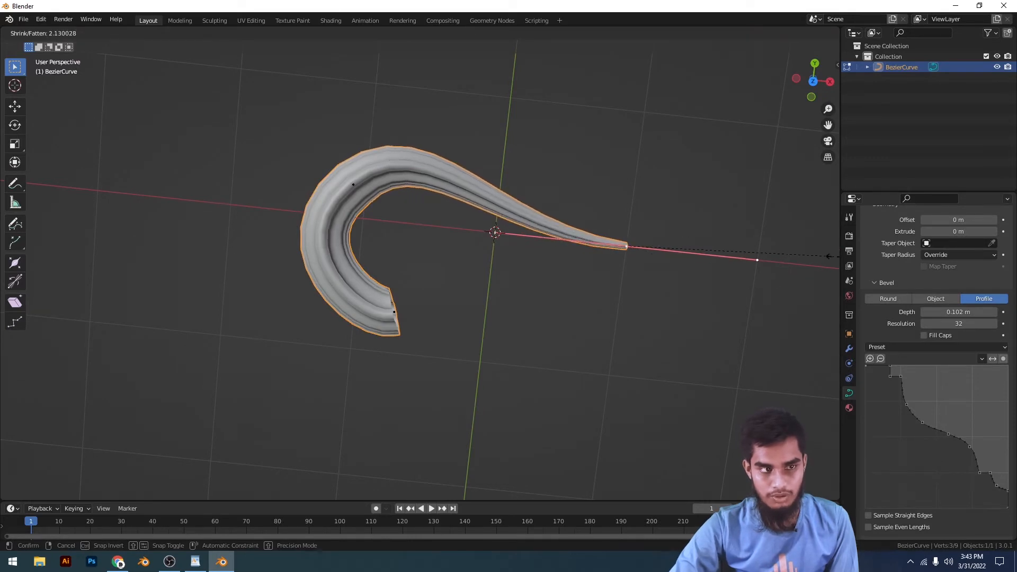
{"action": "left_click", "coordinate": [829, 256]}
{"action": "key", "text": "Tab"}
Set the curve's Resolution Preview U to 58
{"action": "scroll", "coordinate": [947, 317], "scroll_direction": "up", "scroll_amount": 8}
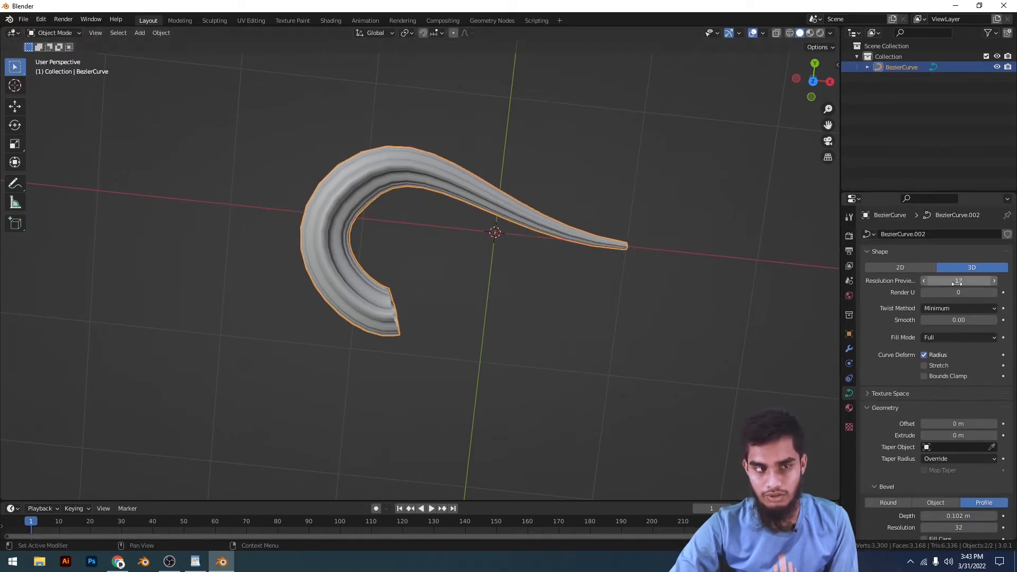
{"action": "left_click_drag", "start_coordinate": [958, 280], "coordinate": [917, 281]}
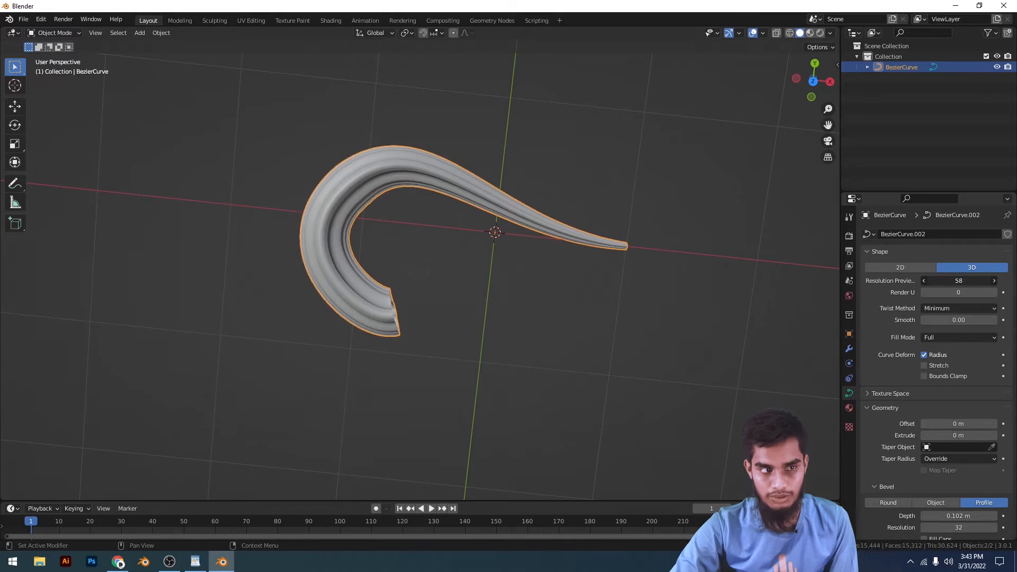
{"action": "middle_click_drag", "start_coordinate": [475, 185], "coordinate": [10, 485]}
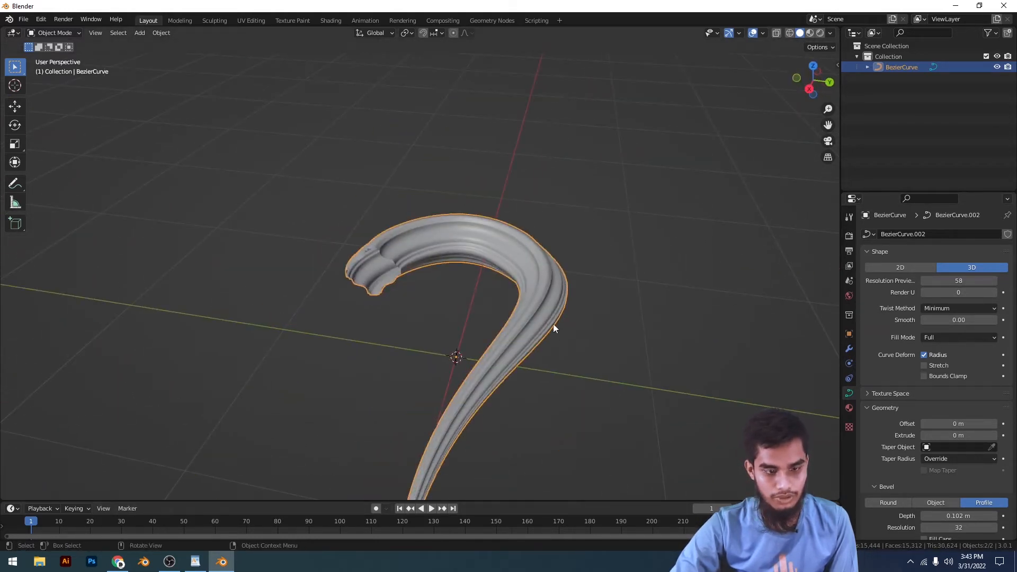
Scale the curve object to about 0.77 and move it toward negative X so its thin tip sits at the world origin
{"action": "key", "text": "KP_7"}
{"action": "key", "text": "KP_Decimal"}
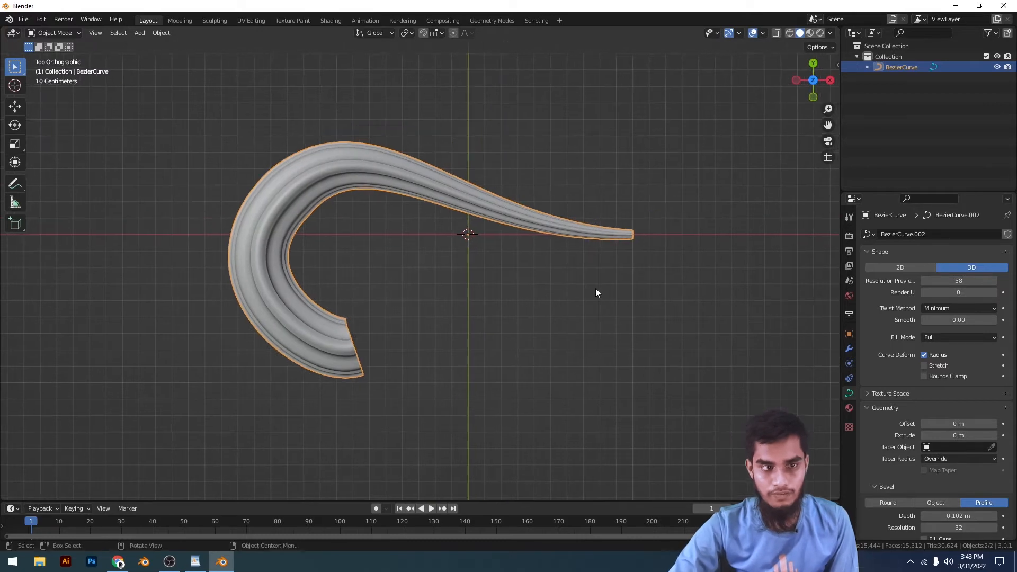
{"action": "key", "text": "g"}
{"action": "left_click", "coordinate": [437, 278]}
{"action": "key", "text": "s"}
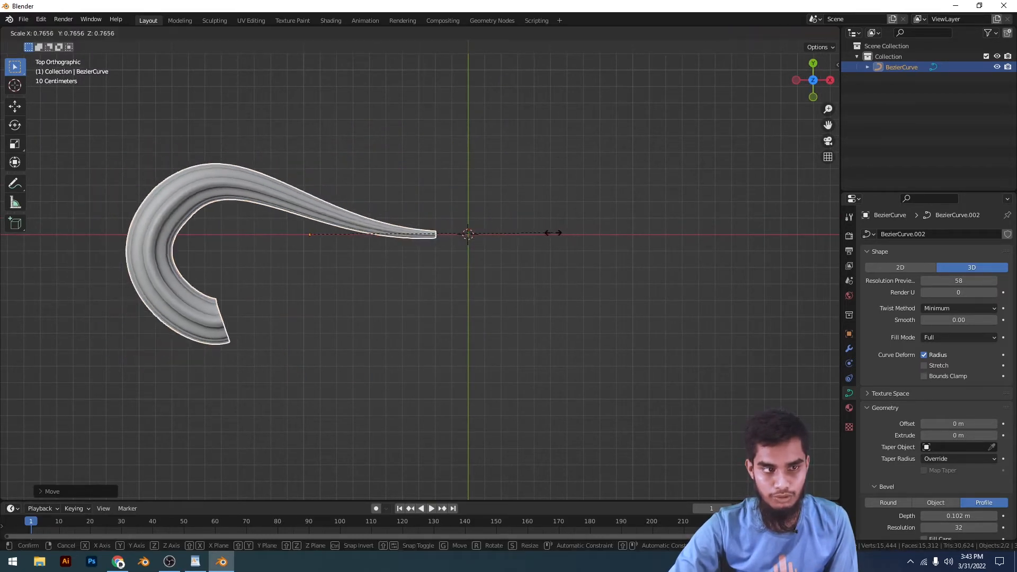
{"action": "left_click", "coordinate": [555, 232]}
{"action": "key", "text": "g"}
{"action": "left_click", "coordinate": [494, 247]}
Shrink the radius of the tip's control point in Edit Mode and return to Object Mode
{"action": "scroll", "coordinate": [527, 246], "scroll_direction": "up", "scroll_amount": 2}
{"action": "key", "text": "Tab"}
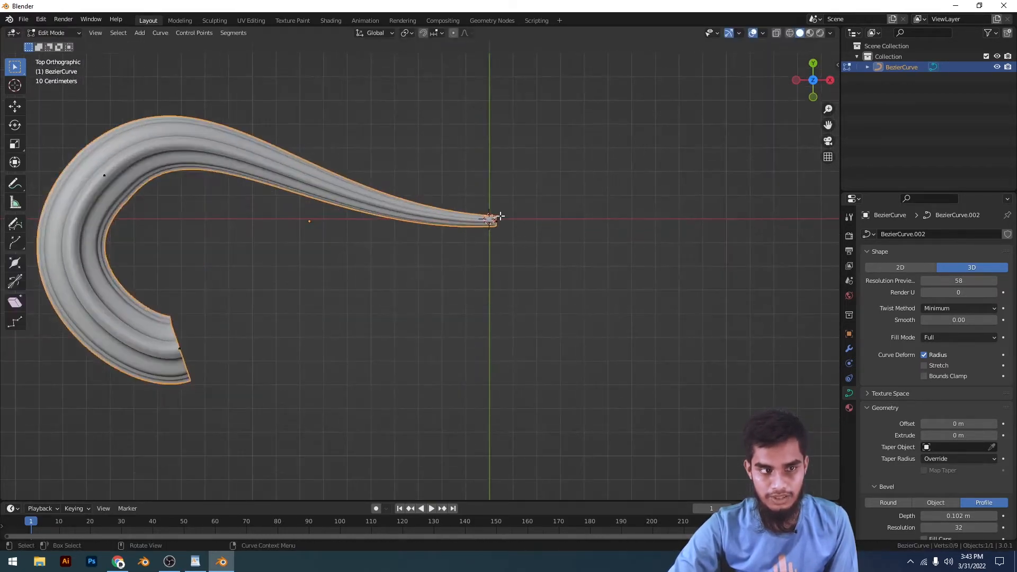
{"action": "key", "text": "alt+s"}
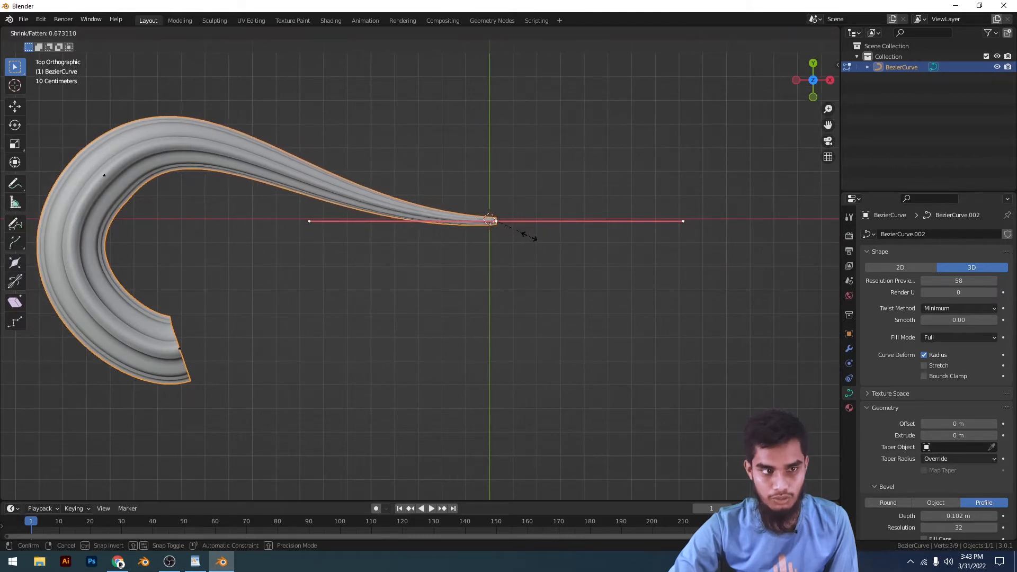
{"action": "left_click", "coordinate": [522, 231]}
{"action": "scroll", "coordinate": [489, 257], "scroll_direction": "down", "scroll_amount": 2}
{"action": "key", "text": "Tab"}
Try out a duplicate of the curve moved along X and rotated about 180 degrees, discarding the copy
{"action": "scroll", "coordinate": [475, 293], "scroll_direction": "down", "scroll_amount": 1}
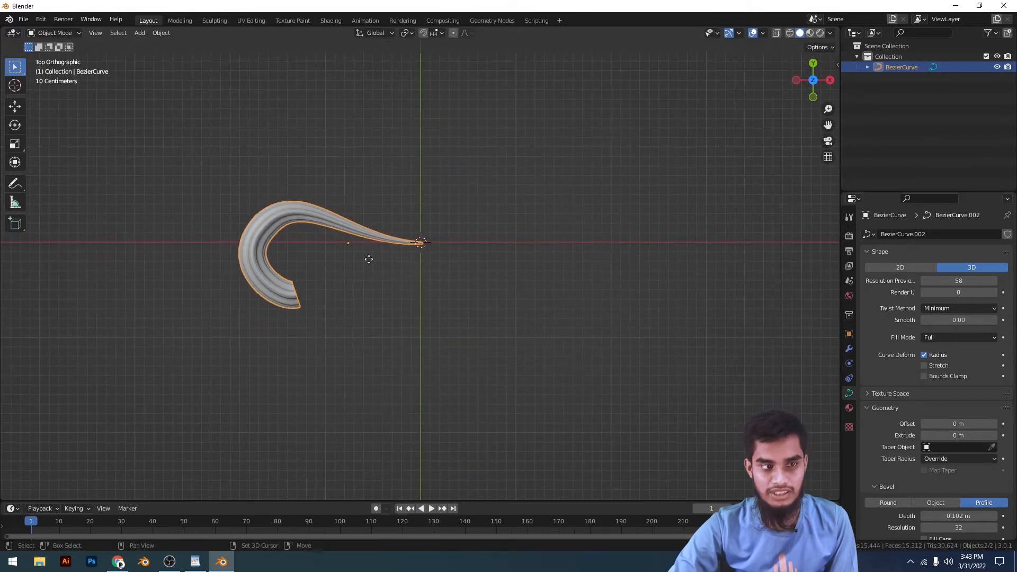
{"action": "key", "text": "shift+d"}
{"action": "key", "text": "x"}
{"action": "left_click", "coordinate": [613, 270]}
{"action": "key", "text": "r"}
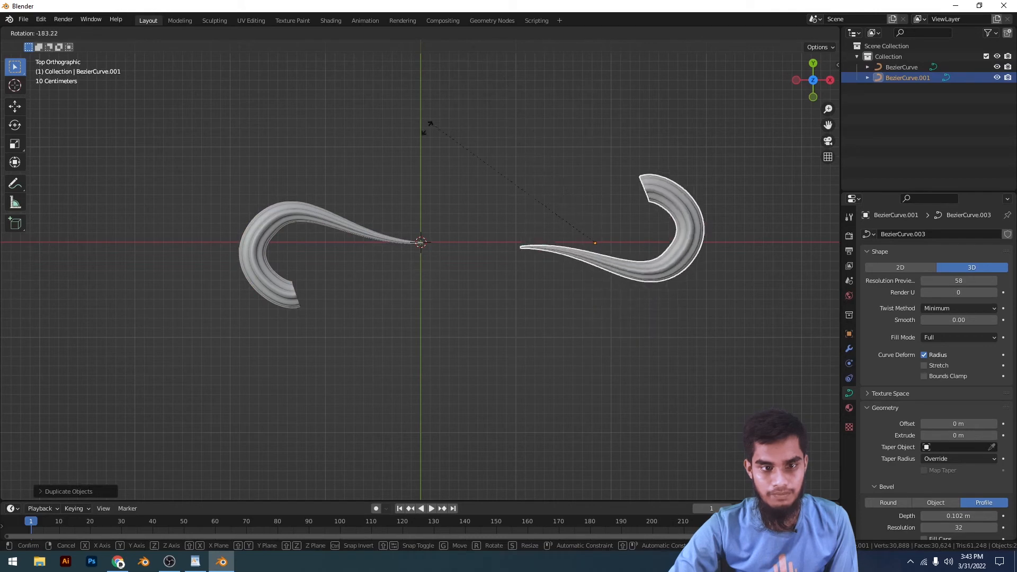
{"action": "left_click", "coordinate": [533, 206]}
{"action": "key", "text": "ctrl+z"}
{"action": "key", "text": "Delete"}
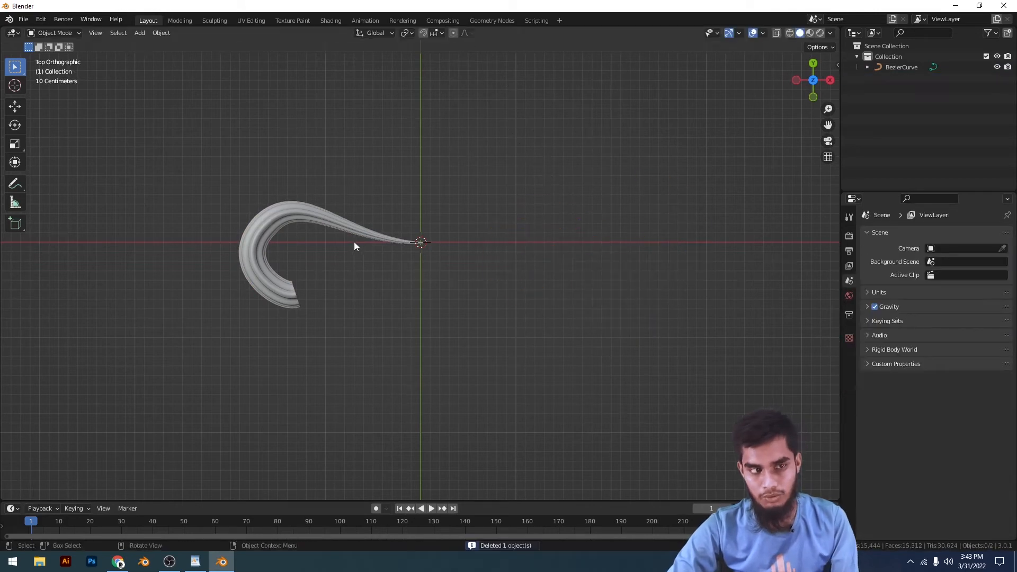
Add a Mirror modifier to the curled curve ornament
{"action": "left_click", "coordinate": [386, 226]}
{"action": "left_click", "coordinate": [849, 348]}
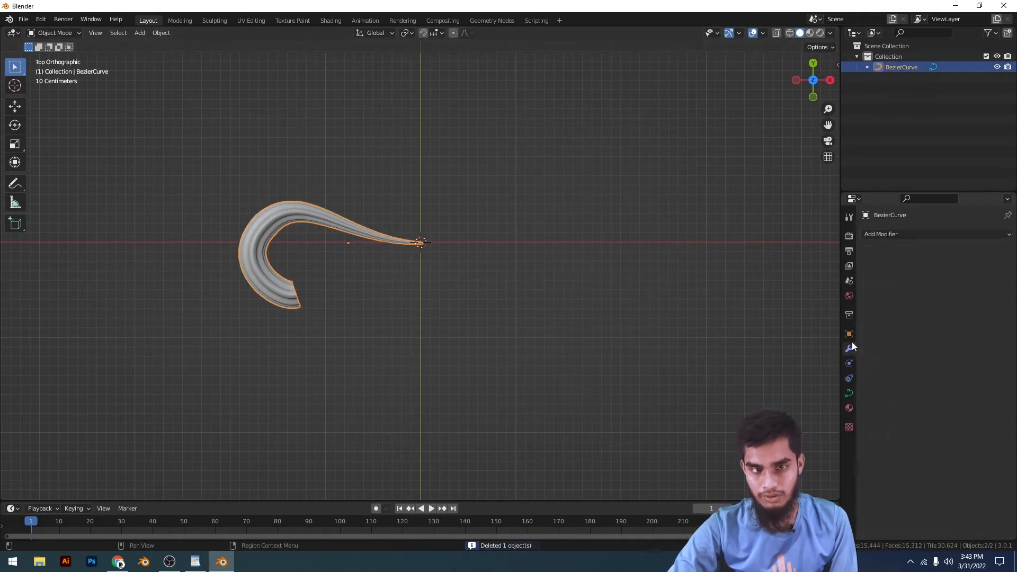
{"action": "left_click", "coordinate": [889, 235]}
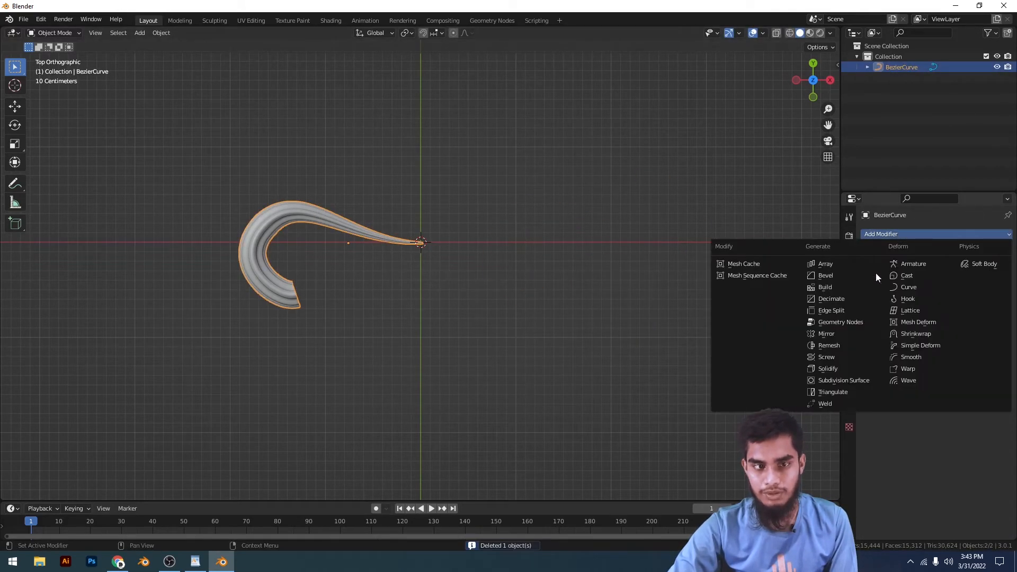
{"action": "left_click", "coordinate": [839, 333]}
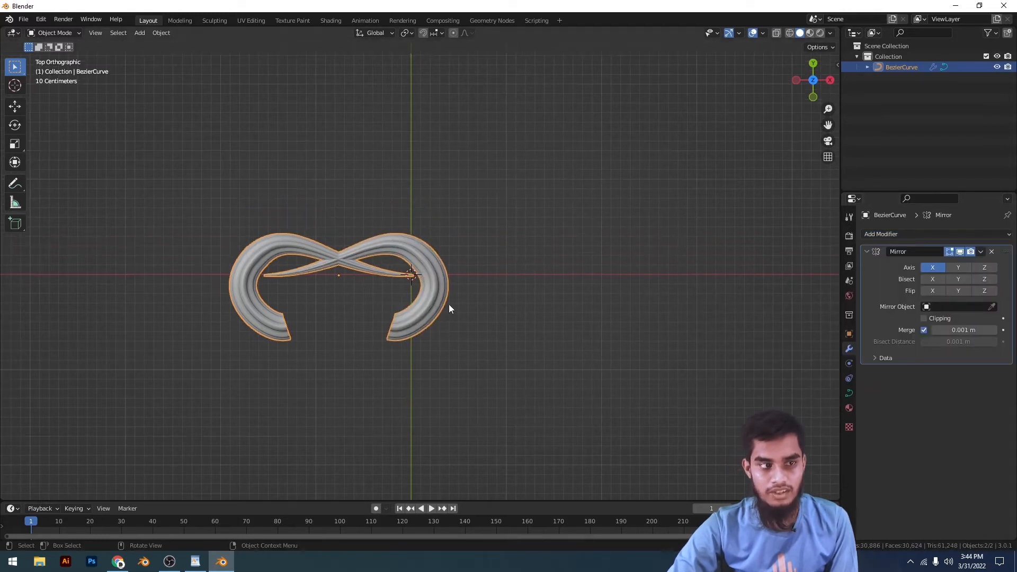
{"action": "scroll", "coordinate": [450, 293], "scroll_direction": "up", "scroll_amount": 4}
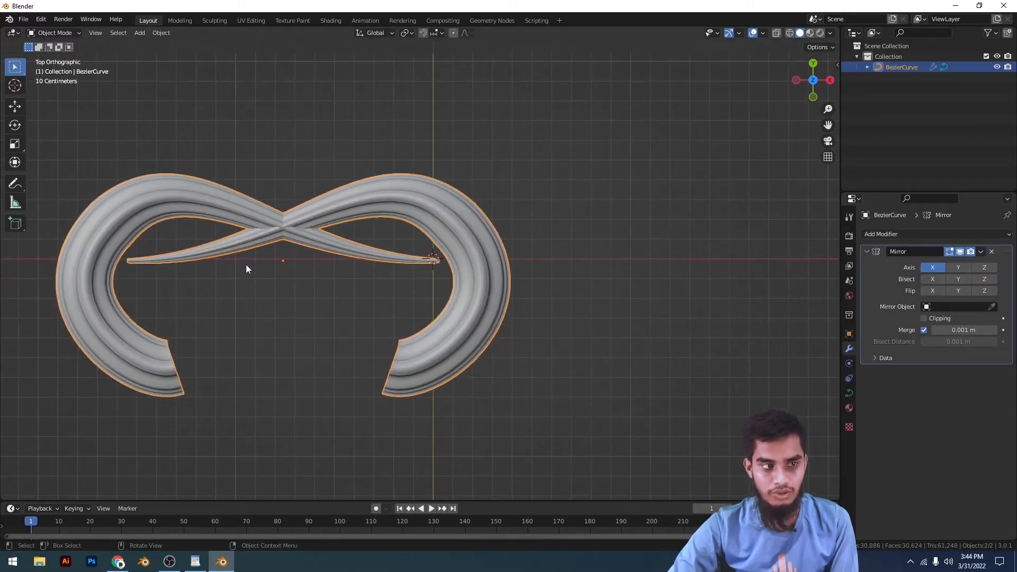
{"action": "scroll", "coordinate": [452, 278], "scroll_direction": "down", "scroll_amount": 2}
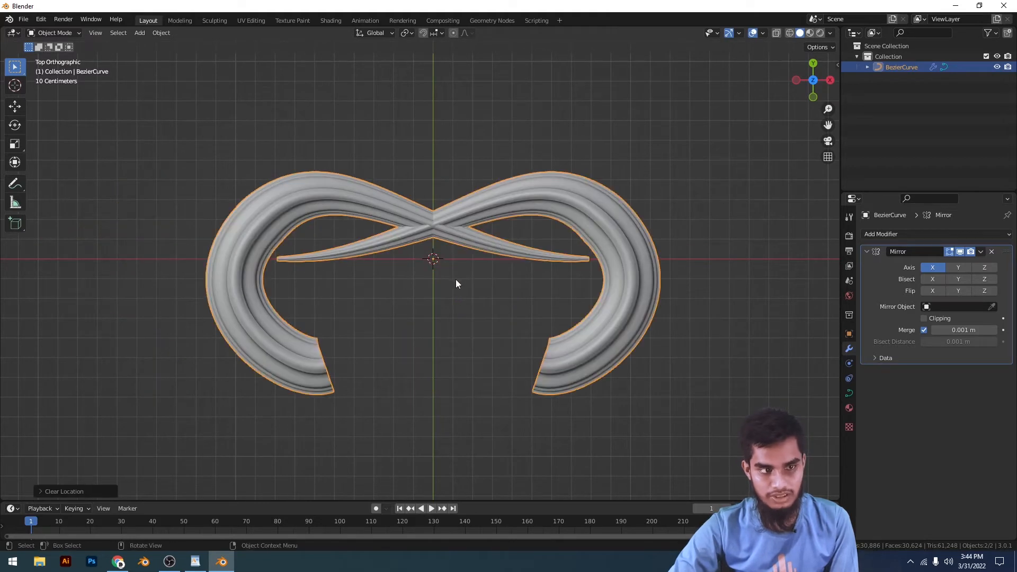
{"action": "scroll", "coordinate": [498, 289], "scroll_direction": "up", "scroll_amount": 2}
{"action": "key", "text": "Tab"}
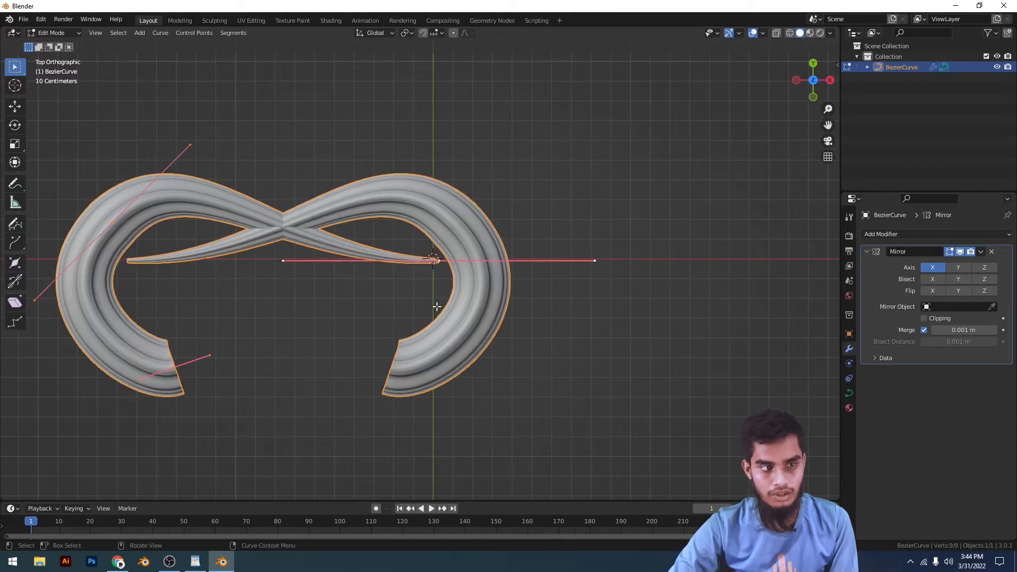
{"action": "key", "text": "Tab"}
Move the curve object slightly so its thin tip meets the 3D cursor at the world origin
{"action": "middle_click_drag", "start_coordinate": [455, 281], "coordinate": [480, 282], "text": "shift"}
{"action": "scroll", "coordinate": [488, 275], "scroll_direction": "up", "scroll_amount": 2}
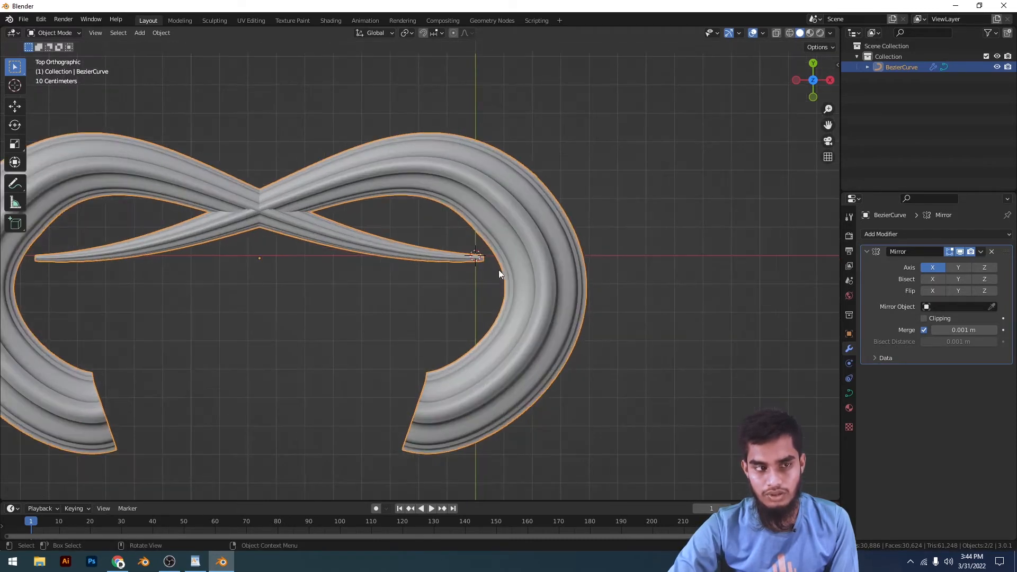
{"action": "key", "text": "g"}
{"action": "left_click", "coordinate": [485, 263]}
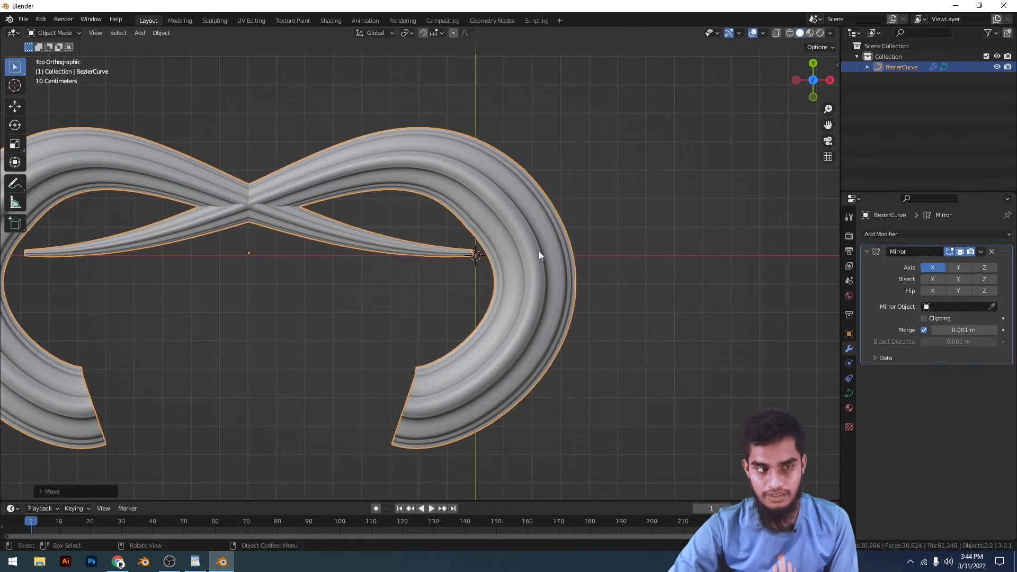
Set the curve object's origin to the 3D cursor so the mirrored halves meet at their thin tips
{"action": "right_click", "coordinate": [538, 251]}
{"action": "mouse_move", "coordinate": [507, 289]}
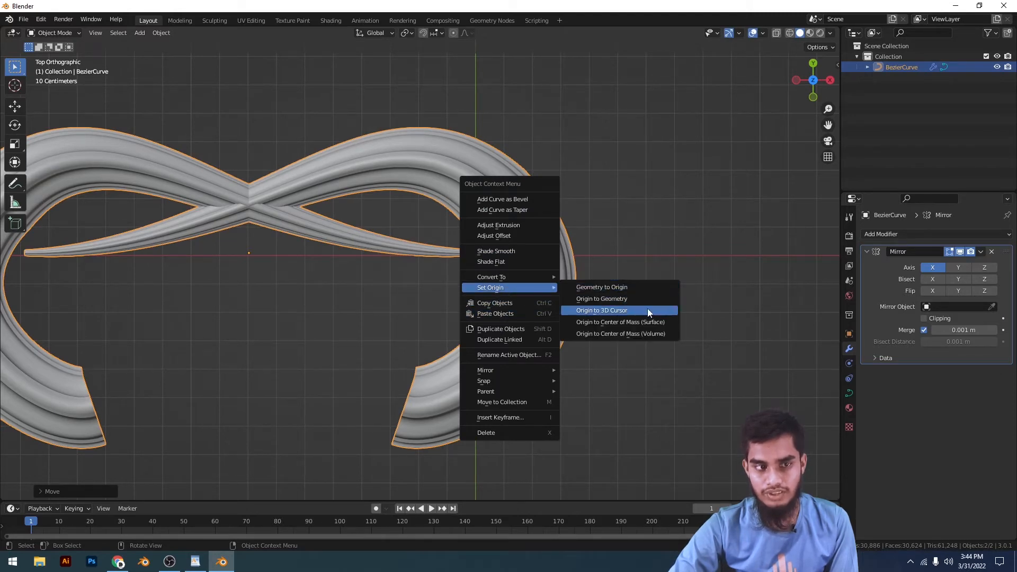
{"action": "left_click", "coordinate": [626, 311]}
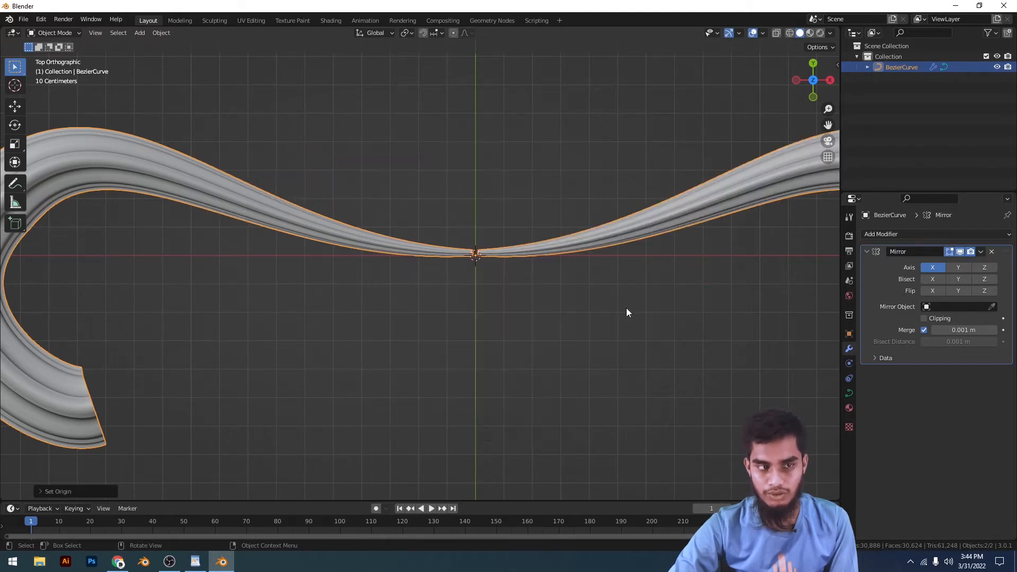
{"action": "scroll", "coordinate": [575, 299], "scroll_direction": "down", "scroll_amount": 5}
{"action": "scroll", "coordinate": [595, 349], "scroll_direction": "up", "scroll_amount": 5}
{"action": "left_click", "coordinate": [592, 347]}
{"action": "scroll", "coordinate": [480, 281], "scroll_direction": "down", "scroll_amount": 4}
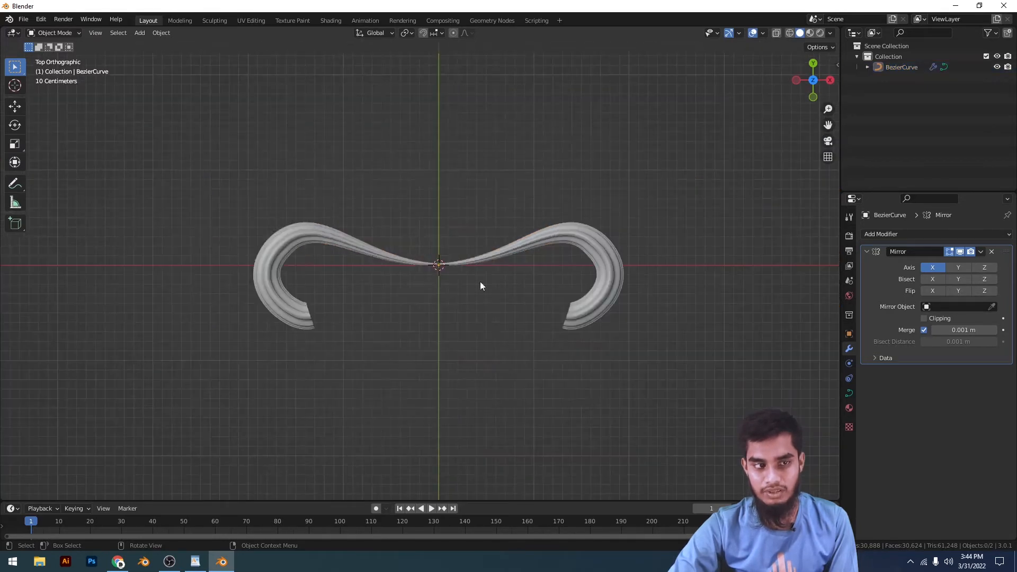
{"action": "scroll", "coordinate": [514, 263], "scroll_direction": "up", "scroll_amount": 4}
In Edit Mode, extrude a new control point from the thick open end of the original curl toward positive X
{"action": "left_click", "coordinate": [507, 250]}
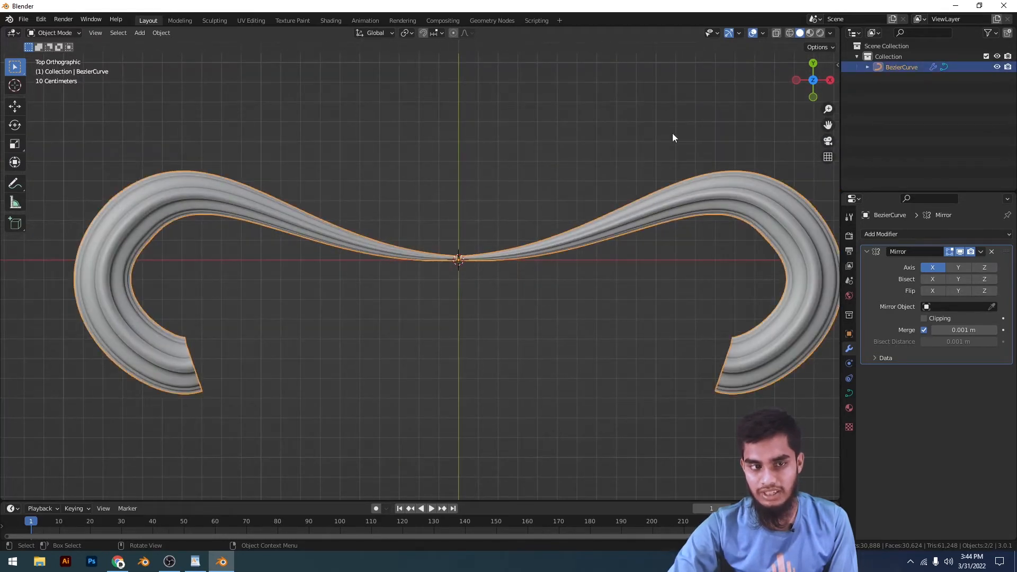
{"action": "scroll", "coordinate": [715, 169], "scroll_direction": "down", "scroll_amount": 4}
{"action": "key", "text": "Tab"}
{"action": "scroll", "coordinate": [495, 240], "scroll_direction": "up", "scroll_amount": 3}
{"action": "scroll", "coordinate": [449, 322], "scroll_direction": "down", "scroll_amount": 2}
{"action": "middle_click_drag", "start_coordinate": [449, 323], "coordinate": [502, 322], "text": "shift"}
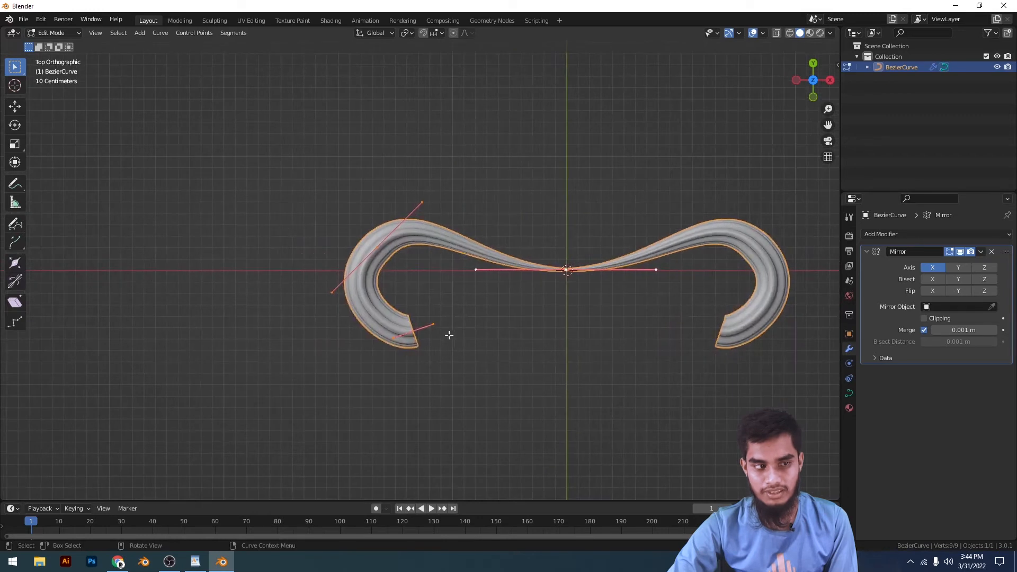
{"action": "left_click", "coordinate": [418, 336]}
{"action": "scroll", "coordinate": [471, 372], "scroll_direction": "up", "scroll_amount": 3}
{"action": "key", "text": "e"}
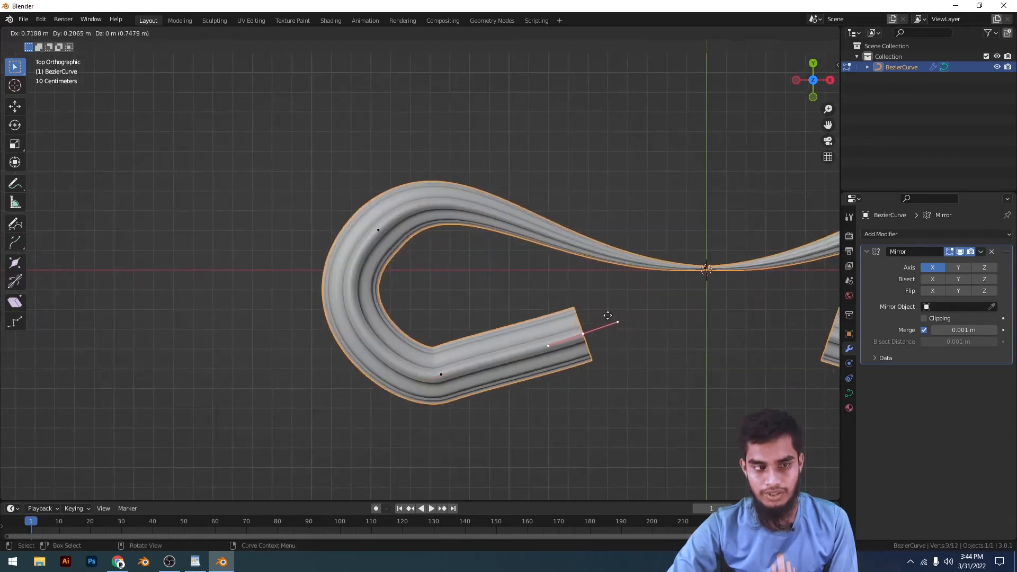
{"action": "left_click", "coordinate": [563, 319]}
Rotate and move the new end point up and inward so the curl turns into a spiral
{"action": "key", "text": "r"}
{"action": "left_click", "coordinate": [571, 263]}
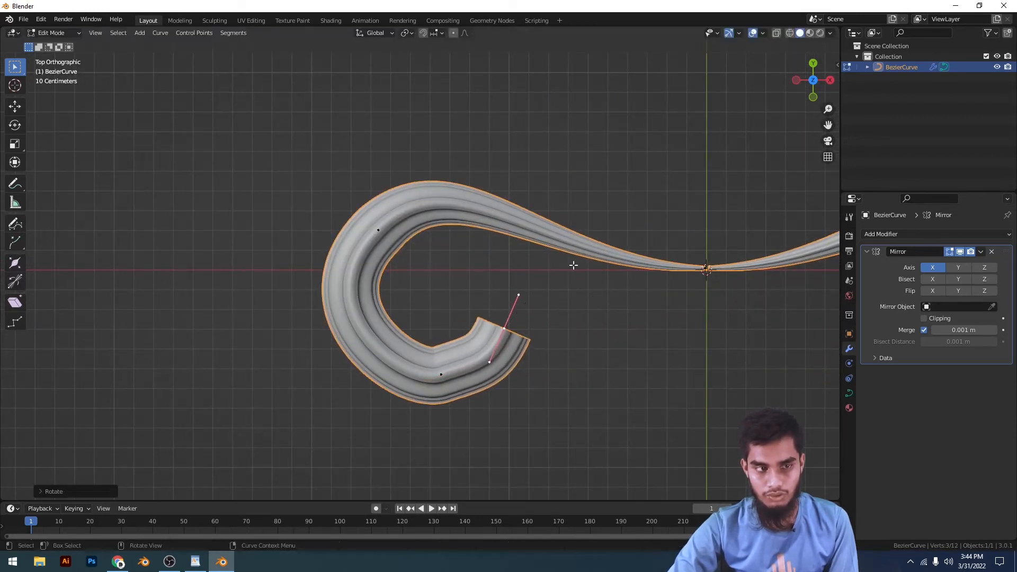
{"action": "key", "text": "g"}
{"action": "left_click", "coordinate": [586, 307]}
{"action": "key", "text": "s"}
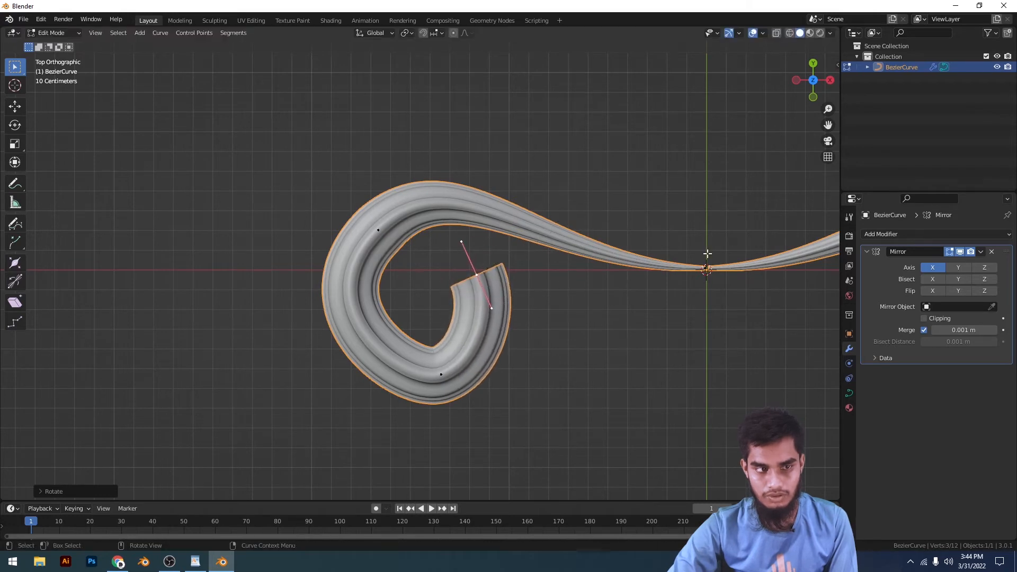
{"action": "left_click", "coordinate": [622, 245]}
Enlarge the handles of the curl's lowest control point to round the bend and return to Object Mode in top view
{"action": "key", "text": "s"}
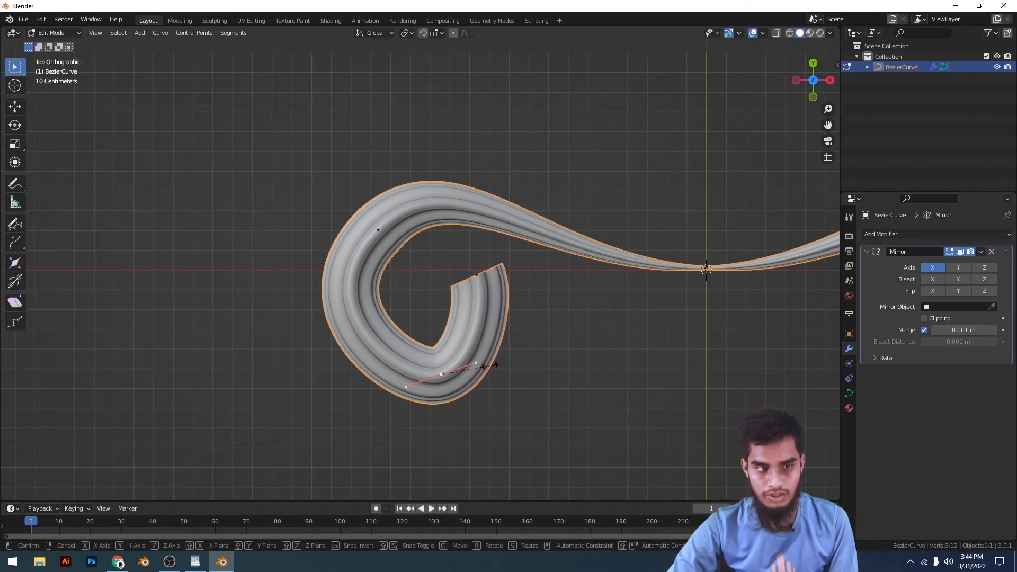
{"action": "left_click", "coordinate": [549, 346]}
{"action": "key", "text": "Tab"}
{"action": "scroll", "coordinate": [617, 347], "scroll_direction": "down", "scroll_amount": 5}
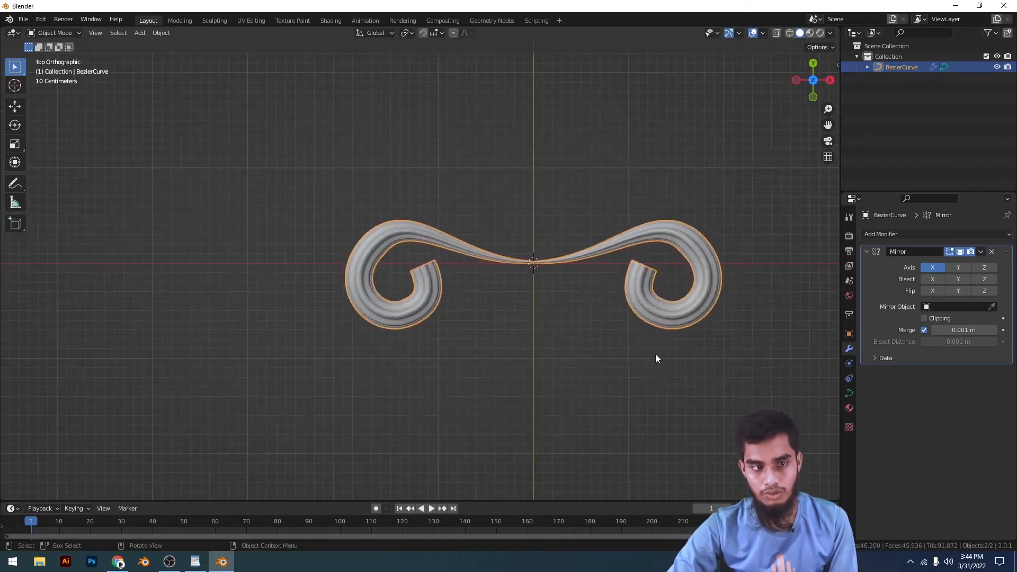
{"action": "middle_click_drag", "start_coordinate": [656, 353], "coordinate": [577, 315]}
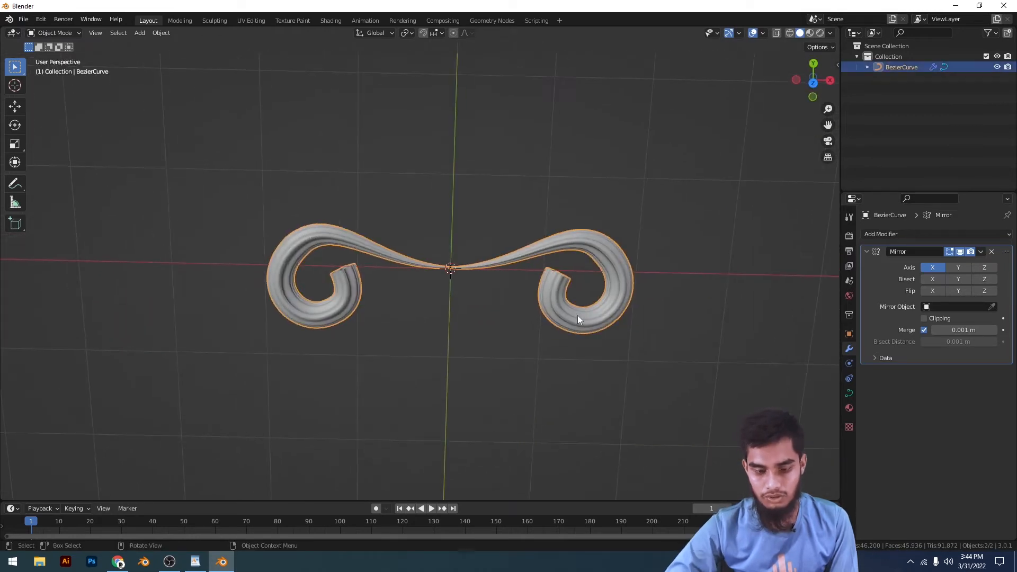
{"action": "key", "text": "KP_7"}
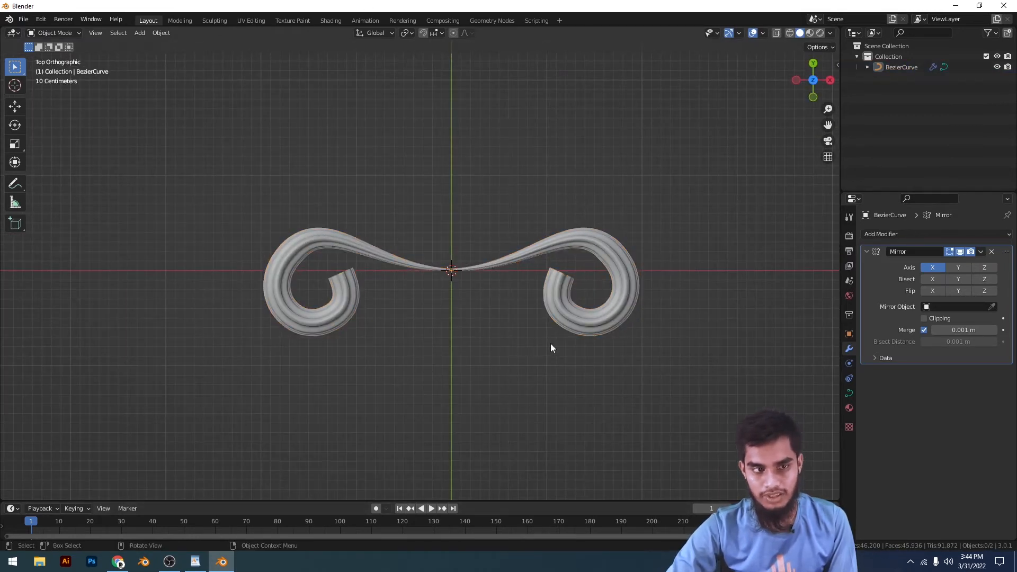
In Edit Mode, scale the handles of the curl's upper control point to about 0.76
{"action": "scroll", "coordinate": [601, 306], "scroll_direction": "up", "scroll_amount": 3}
{"action": "key", "text": "Tab"}
{"action": "middle_click_drag", "start_coordinate": [259, 228], "coordinate": [366, 270], "text": "shift"}
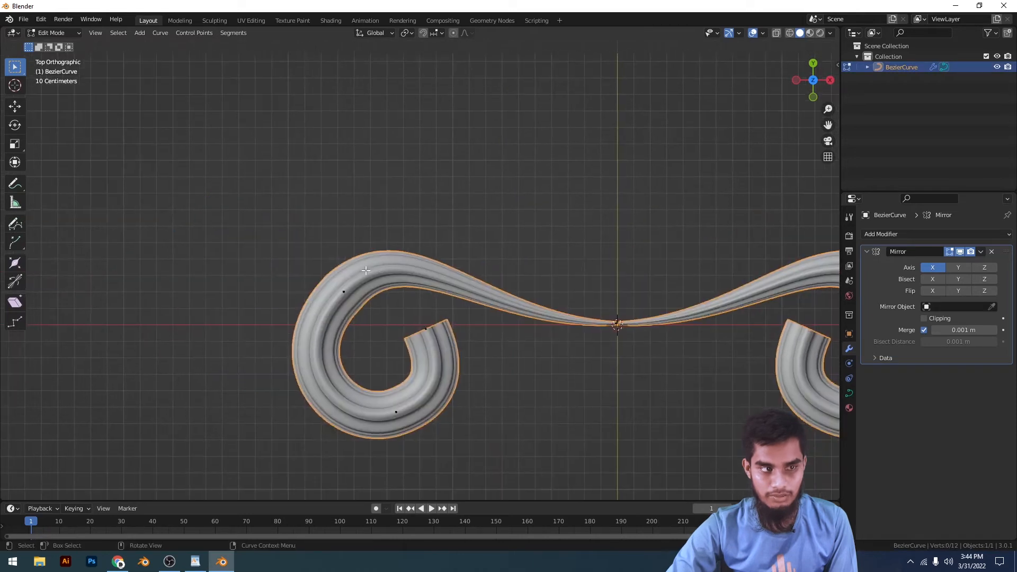
{"action": "left_click", "coordinate": [354, 287]}
{"action": "key", "text": "s"}
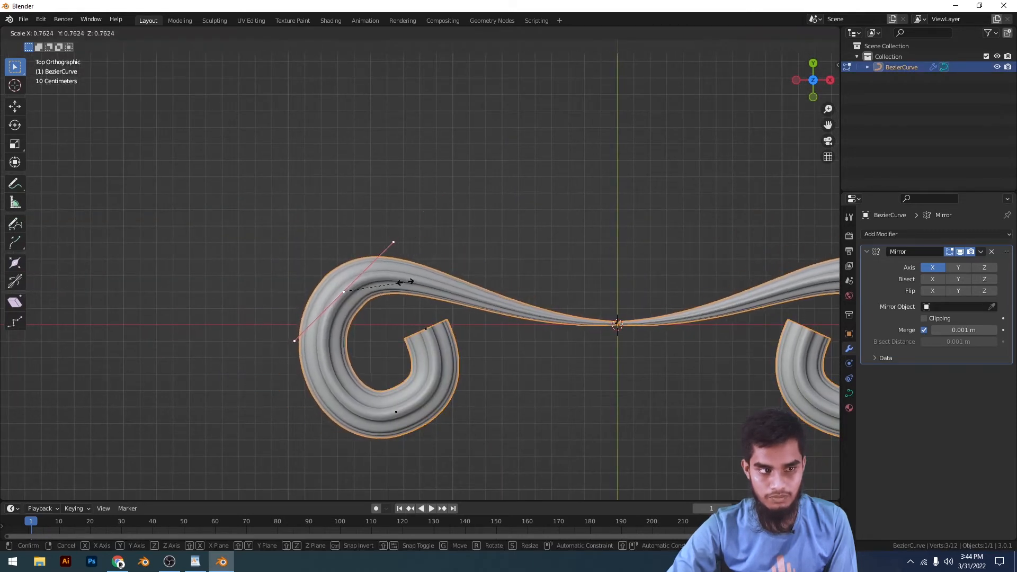
{"action": "left_click", "coordinate": [406, 283]}
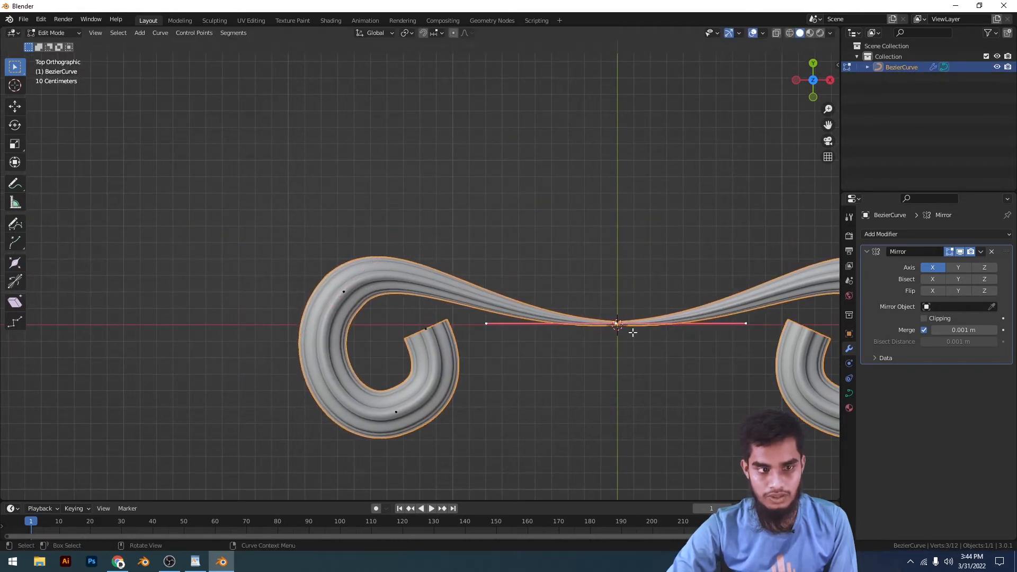
Scale the handles of the center tip's control point to about 0.53 along X and return to Object Mode
{"action": "key", "text": "s"}
{"action": "key", "text": "x"}
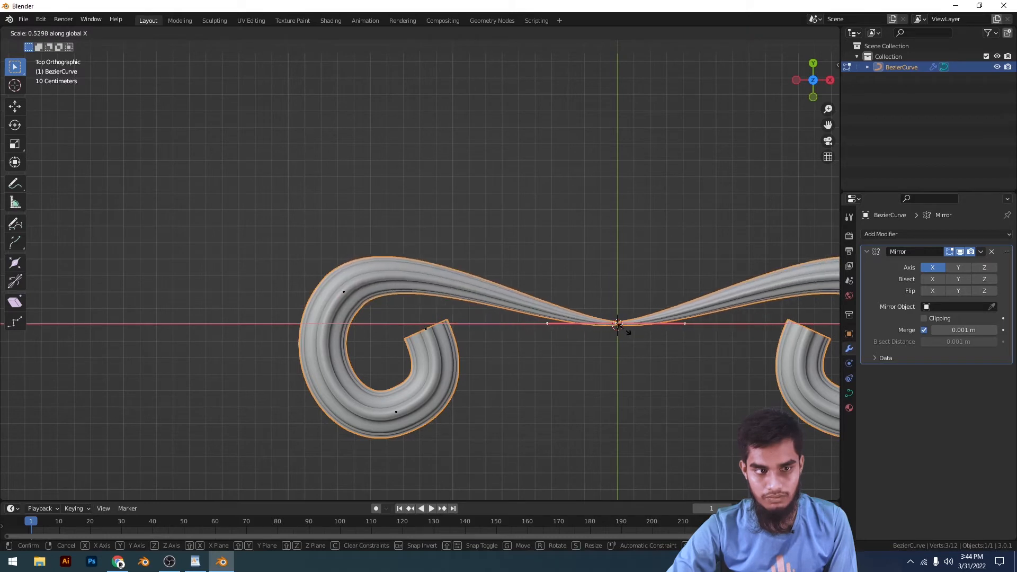
{"action": "left_click", "coordinate": [629, 334]}
{"action": "key", "text": "Tab"}
{"action": "scroll", "coordinate": [658, 375], "scroll_direction": "down", "scroll_amount": 5}
{"action": "middle_click_drag", "start_coordinate": [658, 375], "coordinate": [606, 334], "text": "shift"}
{"action": "scroll", "coordinate": [472, 301], "scroll_direction": "up", "scroll_amount": 3}
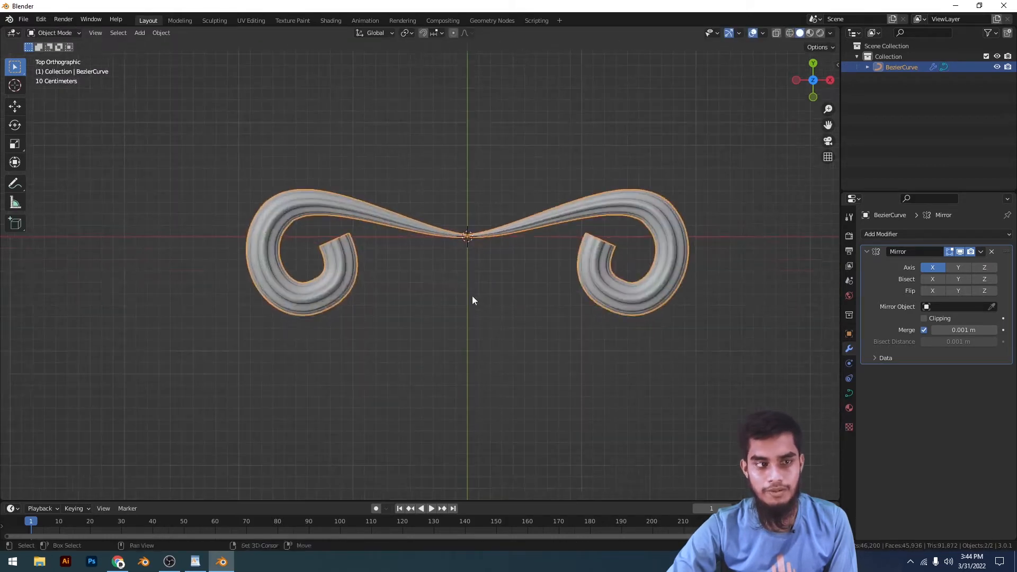
Add a Bezier circle at the world origin and scale it down to fit between the two curls
{"action": "left_click", "coordinate": [482, 319]}
{"action": "middle_click_drag", "start_coordinate": [472, 295], "coordinate": [499, 331], "text": "shift"}
{"action": "key", "text": "shift+a"}
{"action": "key", "text": "shift+a"}
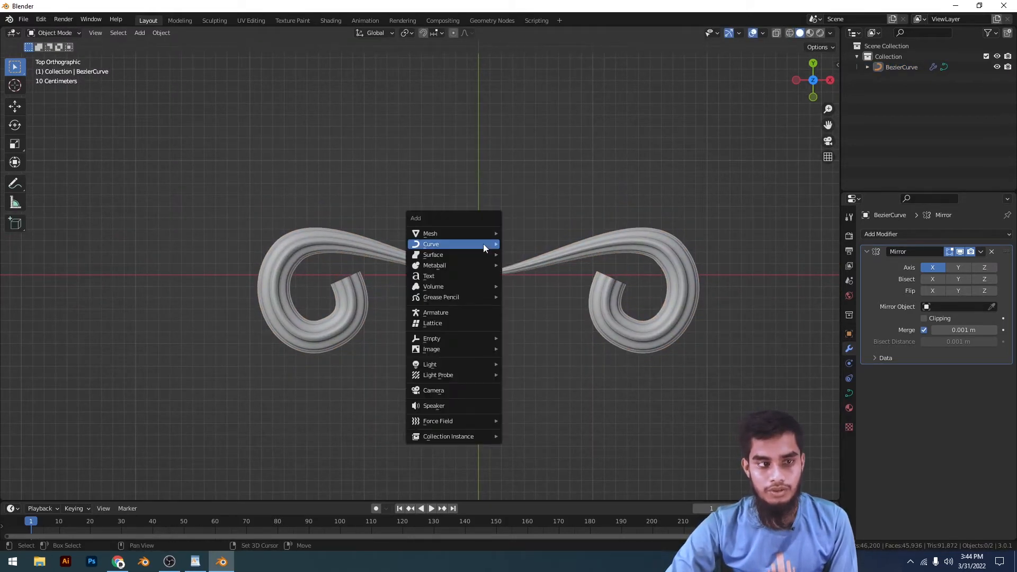
{"action": "mouse_move", "coordinate": [471, 235]}
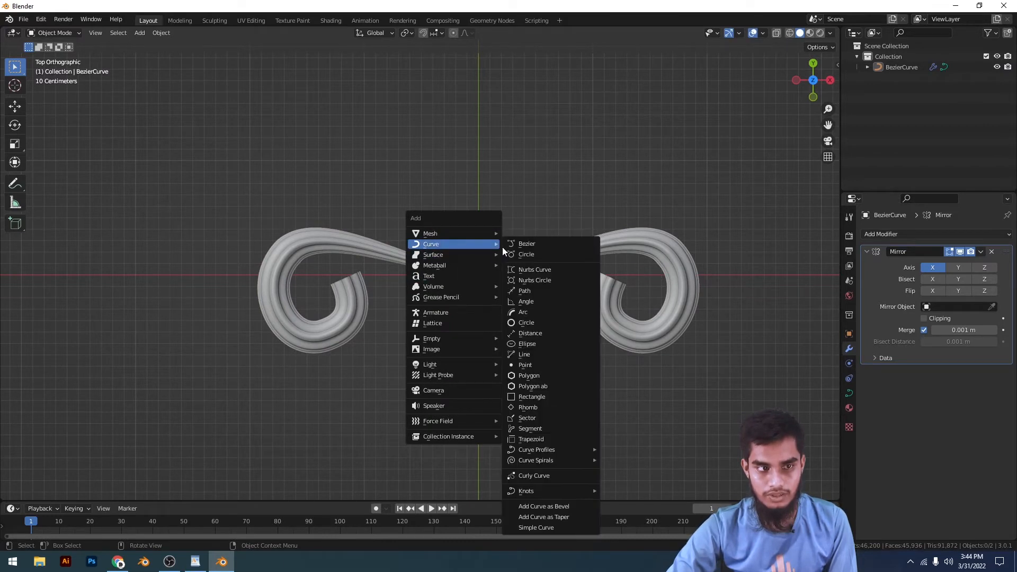
{"action": "left_click", "coordinate": [526, 254]}
{"action": "scroll", "coordinate": [651, 319], "scroll_direction": "up", "scroll_amount": 3}
{"action": "key", "text": "s"}
{"action": "left_click", "coordinate": [665, 328]}
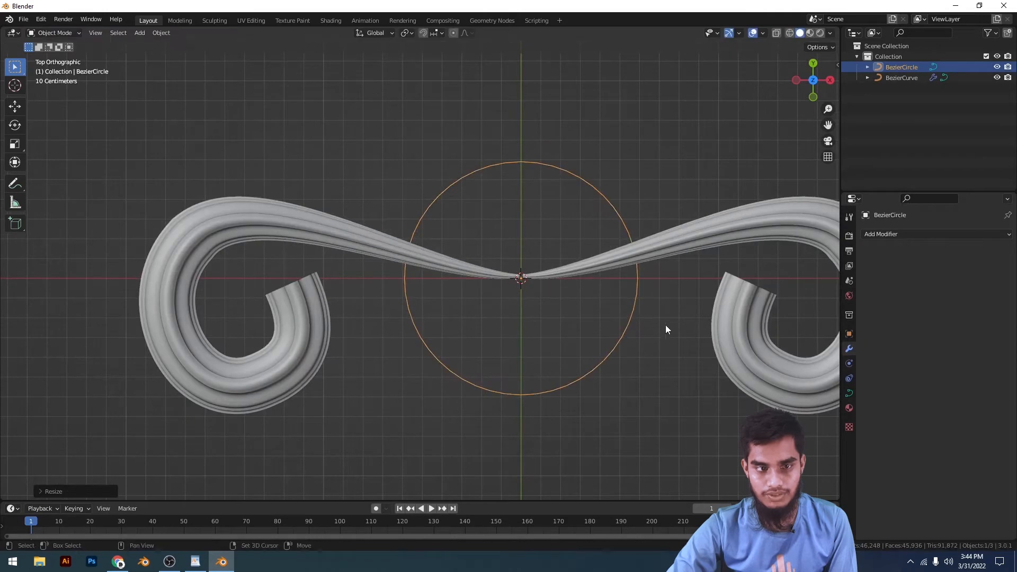
Give the circle a Profile bevel with the Cornice Molding preset, depth 0.17 m and resolution 13
{"action": "middle_click_drag", "start_coordinate": [665, 330], "coordinate": [615, 314], "text": "shift"}
{"action": "left_click", "coordinate": [848, 392]}
{"action": "scroll", "coordinate": [943, 423], "scroll_direction": "down", "scroll_amount": 10}
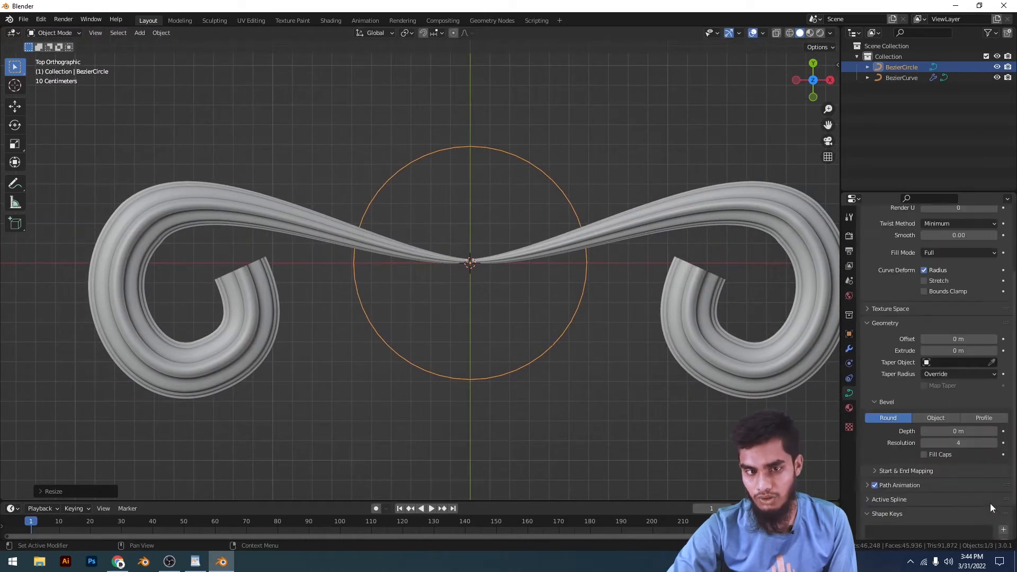
{"action": "left_click", "coordinate": [983, 396]}
{"action": "left_click", "coordinate": [954, 444]}
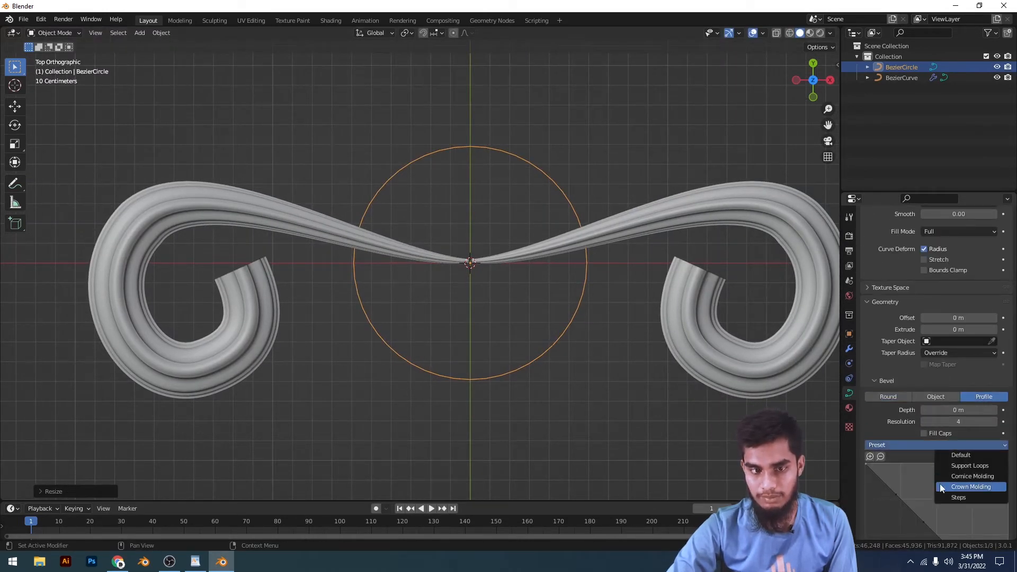
{"action": "left_click", "coordinate": [971, 475]}
{"action": "left_click_drag", "start_coordinate": [929, 406], "coordinate": [977, 420]}
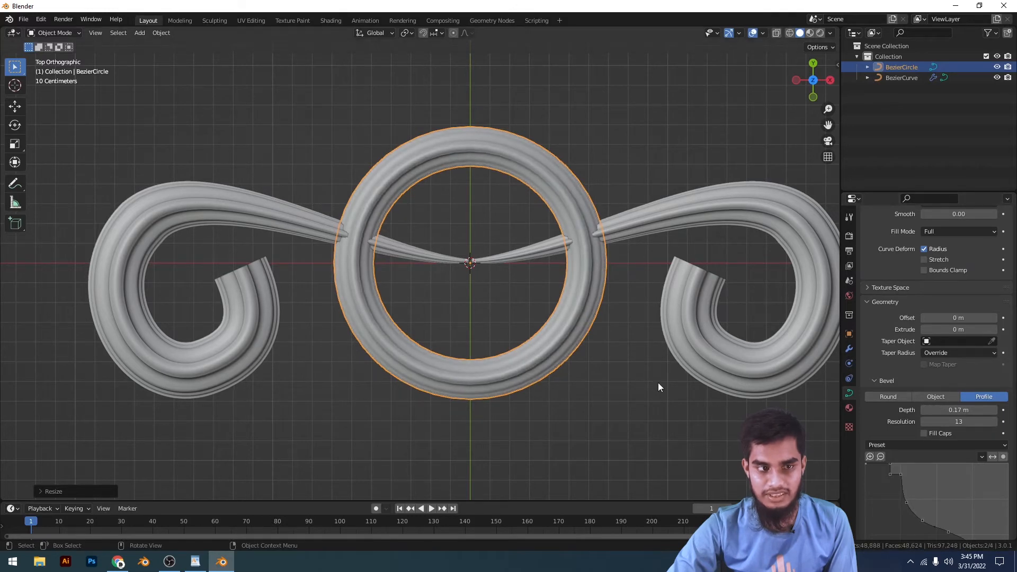
Raise the ring's bevel resolution to 32 and leave the ring selected
{"action": "middle_click_drag", "start_coordinate": [658, 387], "coordinate": [617, 377]}
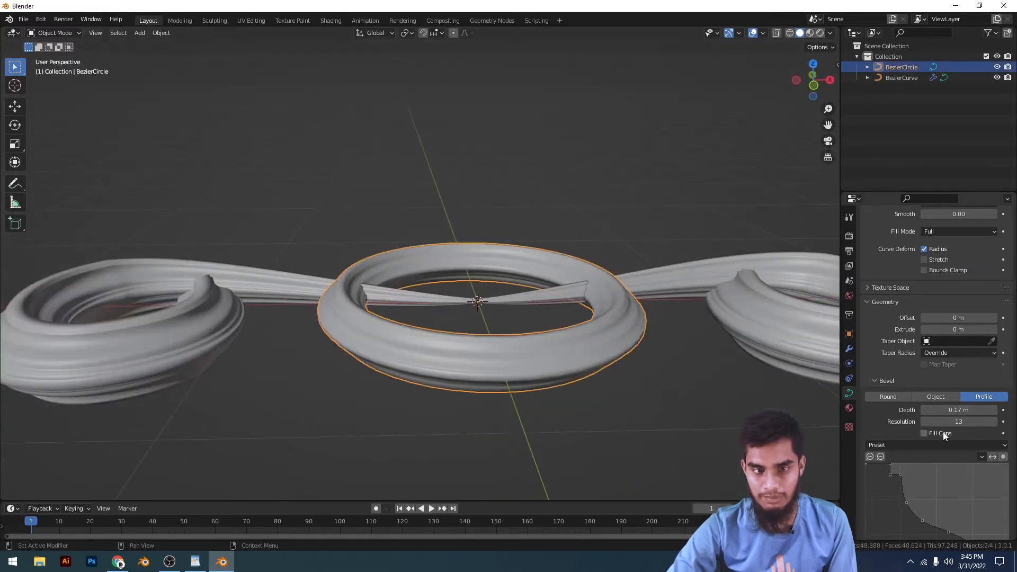
{"action": "left_click_drag", "start_coordinate": [958, 421], "coordinate": [994, 421]}
{"action": "scroll", "coordinate": [490, 369], "scroll_direction": "down", "scroll_amount": 4}
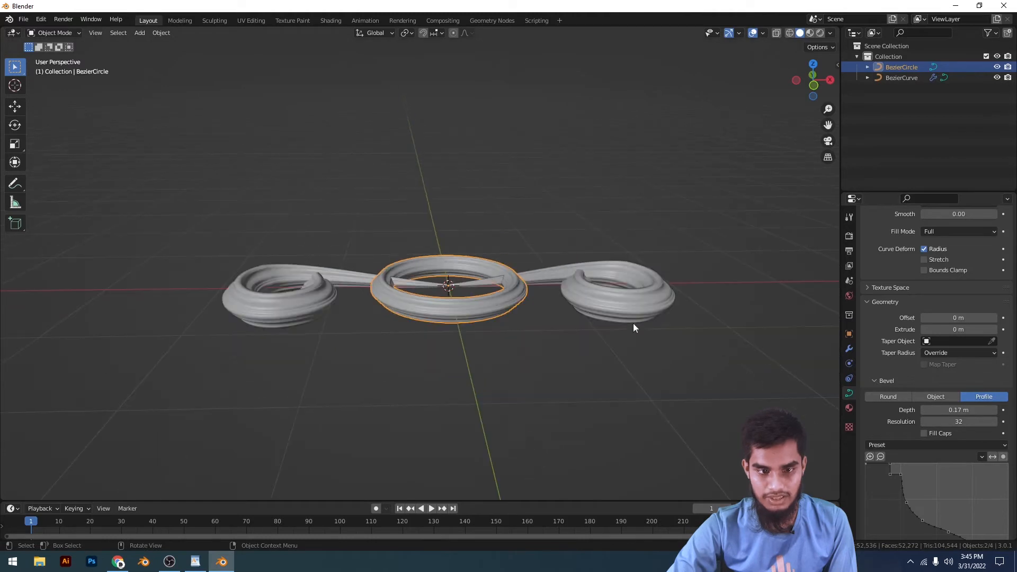
{"action": "left_click", "coordinate": [634, 327]}
{"action": "scroll", "coordinate": [938, 440], "scroll_direction": "down", "scroll_amount": 6}
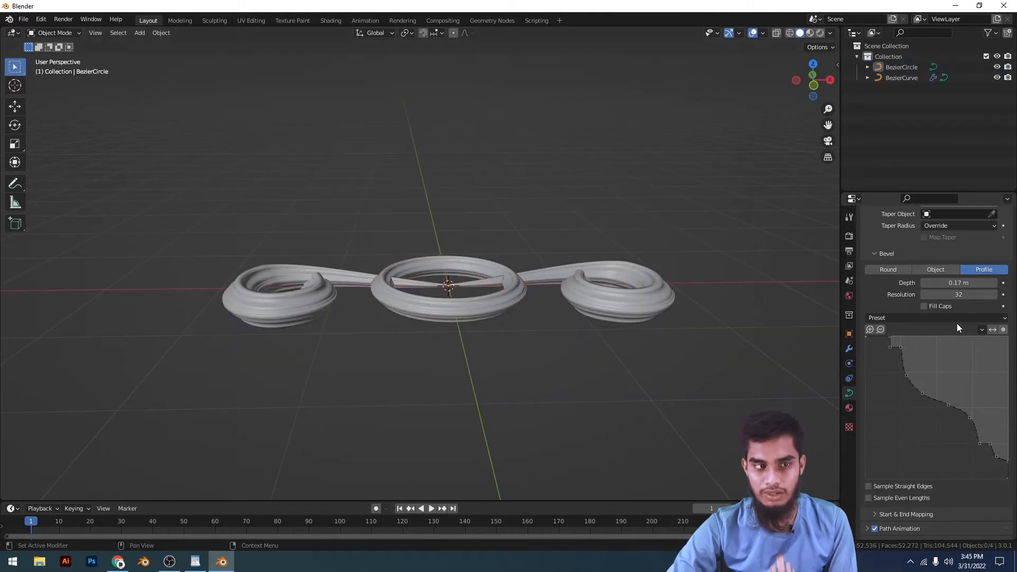
{"action": "left_click", "coordinate": [431, 290]}
{"action": "left_click", "coordinate": [504, 307]}
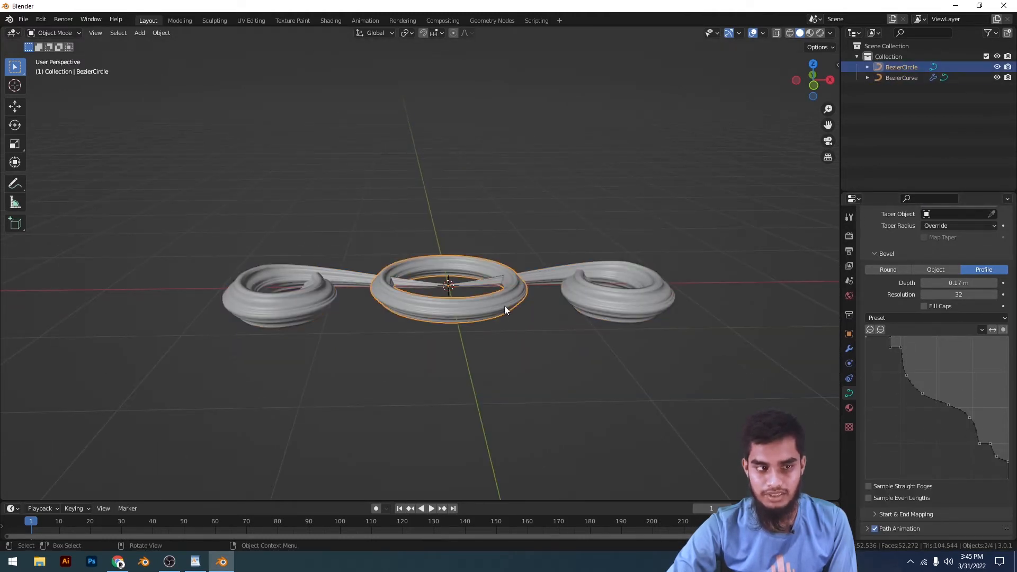
Try the Crown Molding preset for the ring's bevel profile and switch it back to Cornice Molding
{"action": "left_click", "coordinate": [972, 319]}
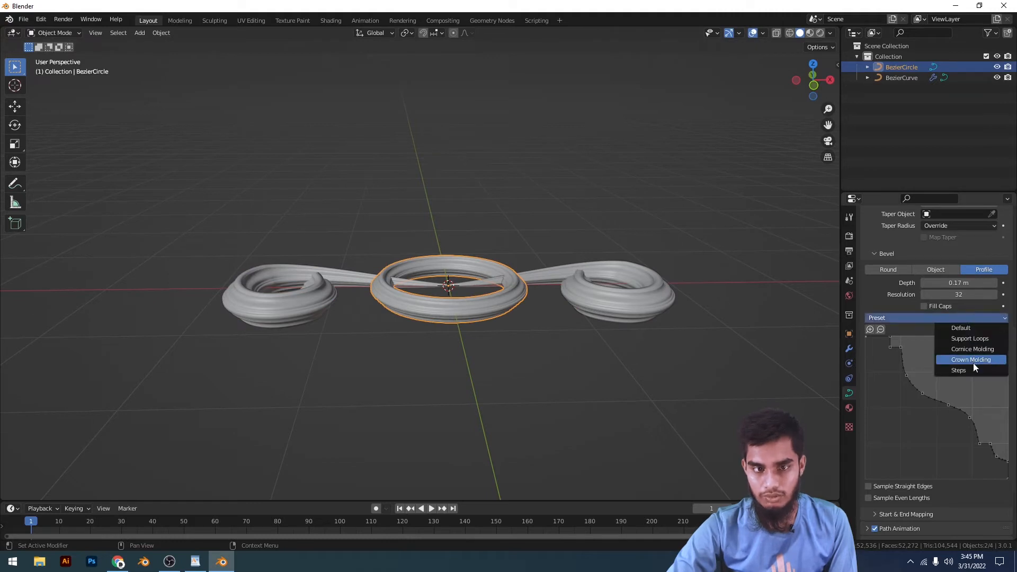
{"action": "left_click", "coordinate": [973, 363]}
{"action": "middle_click_drag", "start_coordinate": [491, 250], "coordinate": [438, 216]}
{"action": "scroll", "coordinate": [758, 317], "scroll_direction": "up", "scroll_amount": 4}
{"action": "left_click", "coordinate": [965, 318]}
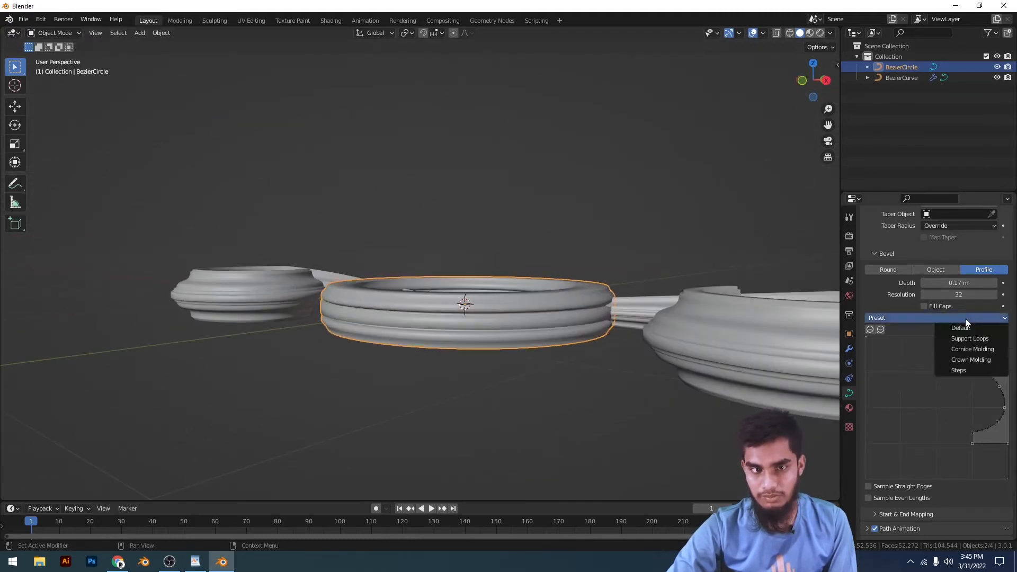
{"action": "left_click", "coordinate": [973, 352]}
{"action": "scroll", "coordinate": [408, 320], "scroll_direction": "down", "scroll_amount": 4}
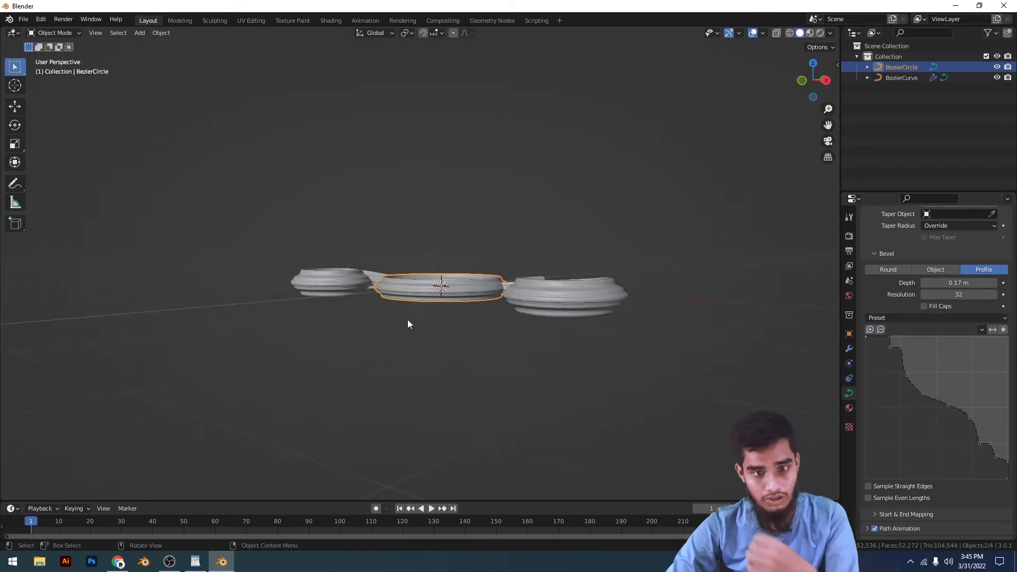
Set the ring's preview resolution to 49 and deselect it
{"action": "middle_click_drag", "start_coordinate": [407, 320], "coordinate": [519, 112]}
{"action": "left_click", "coordinate": [584, 255]}
{"action": "middle_click_drag", "start_coordinate": [584, 255], "coordinate": [555, 340]}
{"action": "left_click", "coordinate": [554, 341]}
{"action": "scroll", "coordinate": [930, 310], "scroll_direction": "up", "scroll_amount": 5}
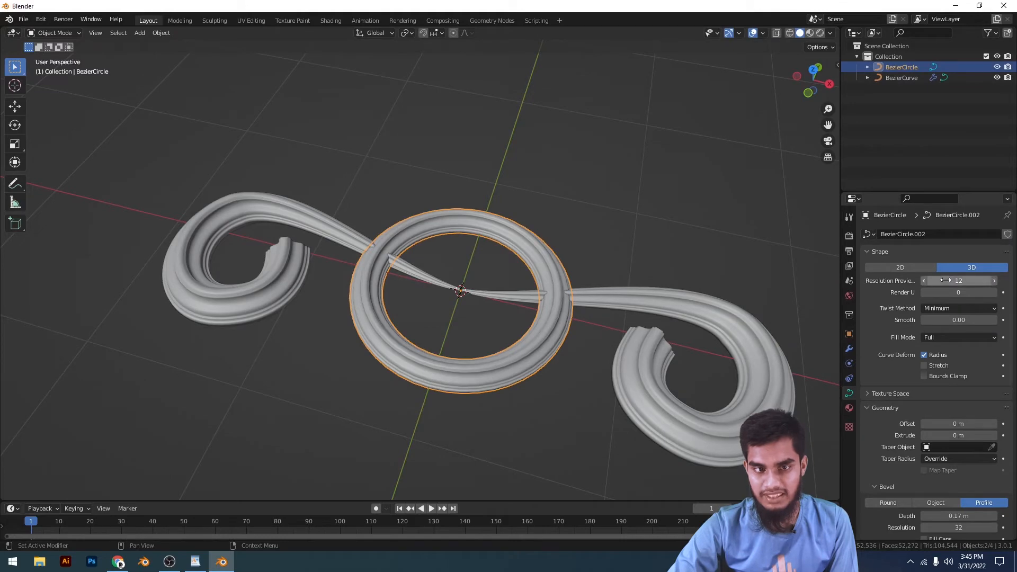
{"action": "left_click", "coordinate": [602, 209]}
Scale the ring down to a small circle around the origin where the two curl arms meet
{"action": "key", "text": "KP_7"}
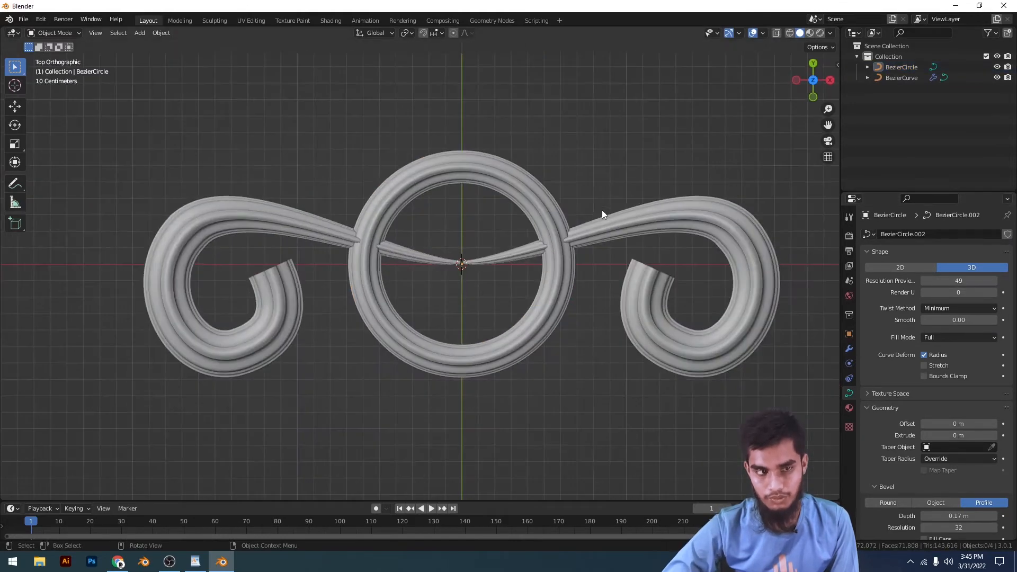
{"action": "scroll", "coordinate": [662, 364], "scroll_direction": "up", "scroll_amount": 3}
{"action": "left_click", "coordinate": [643, 355]}
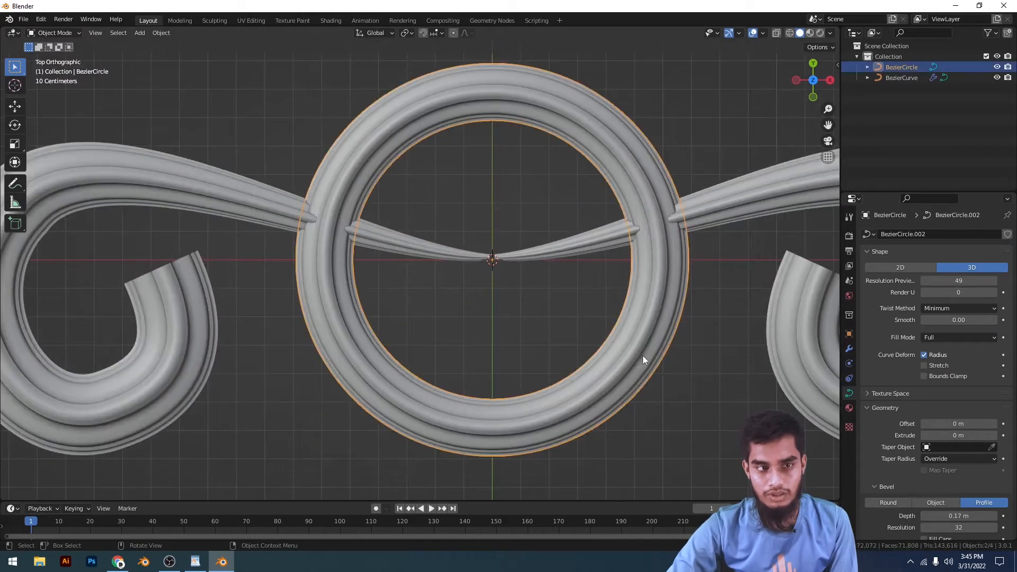
{"action": "scroll", "coordinate": [727, 272], "scroll_direction": "down", "scroll_amount": 3}
{"action": "scroll", "coordinate": [727, 272], "scroll_direction": "up", "scroll_amount": 1}
{"action": "key", "text": "s"}
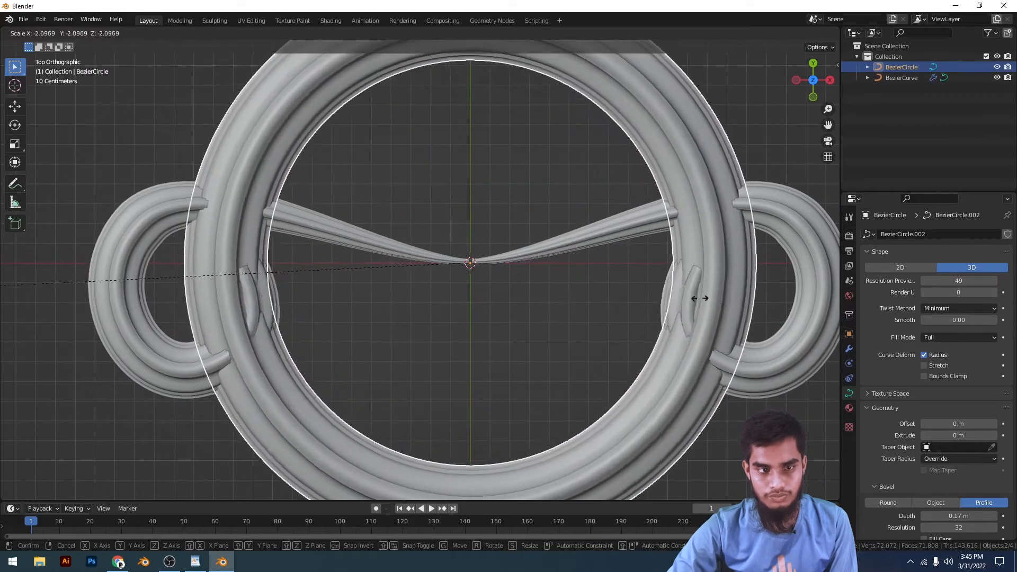
{"action": "left_click", "coordinate": [729, 307]}
{"action": "scroll", "coordinate": [773, 321], "scroll_direction": "up", "scroll_amount": 1}
{"action": "key", "text": "s"}
{"action": "left_click", "coordinate": [557, 294]}
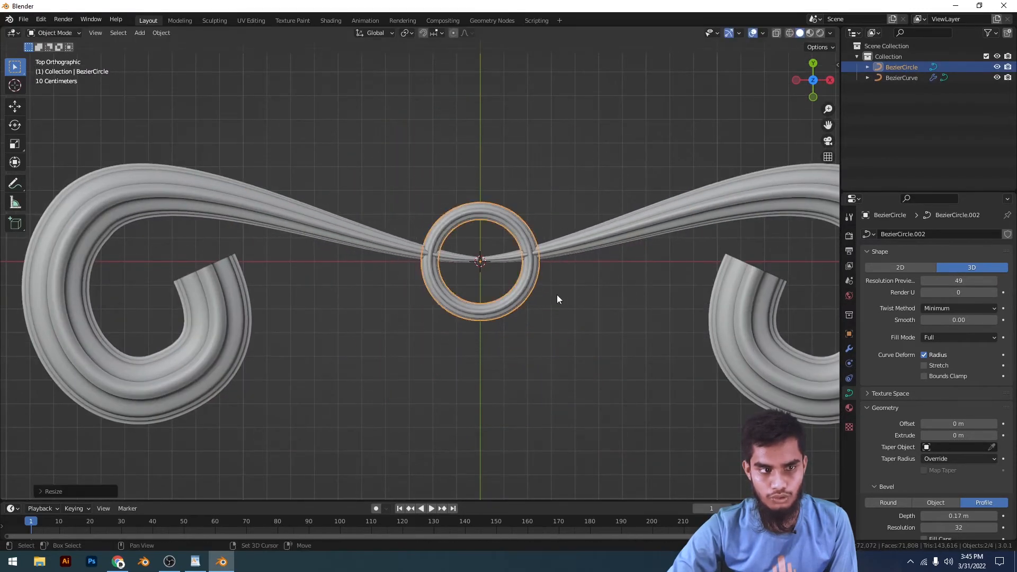
Move the ring into the opening of the left curl and scale it up to overlap the curl's inner edge
{"action": "scroll", "coordinate": [562, 289], "scroll_direction": "up", "scroll_amount": 1}
{"action": "middle_click_drag", "start_coordinate": [563, 286], "coordinate": [654, 293], "text": "shift"}
{"action": "key", "text": "g"}
{"action": "left_click", "coordinate": [238, 328]}
{"action": "middle_click_drag", "start_coordinate": [351, 337], "coordinate": [505, 286], "text": "shift"}
{"action": "key", "text": "g"}
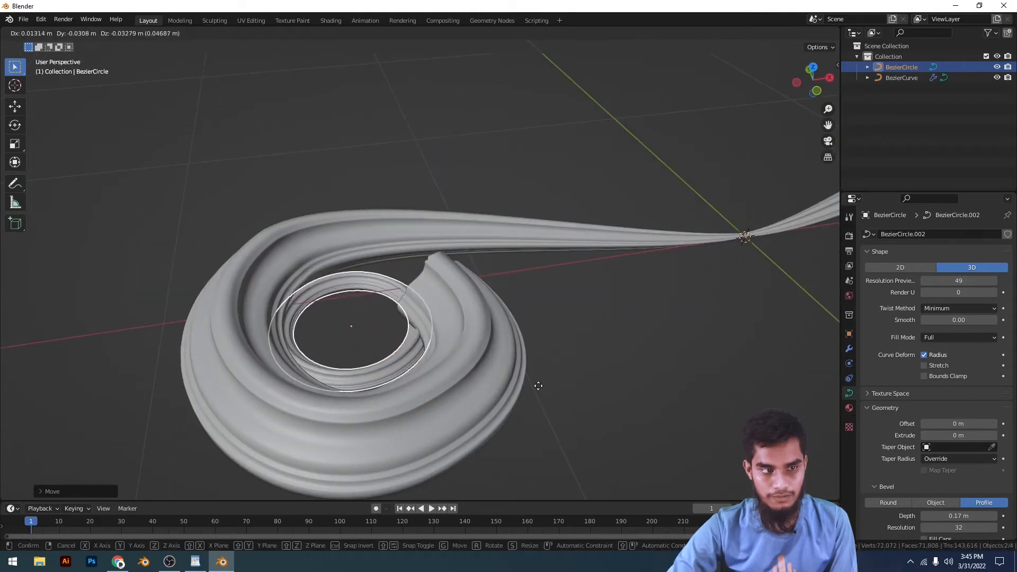
{"action": "left_click", "coordinate": [521, 367]}
{"action": "key", "text": "KP_7"}
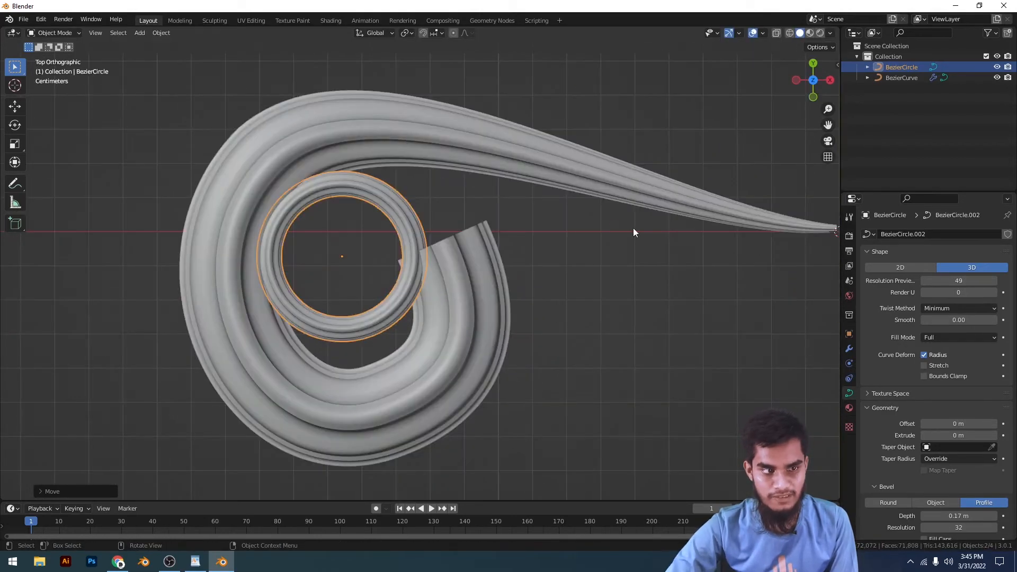
{"action": "key", "text": "g"}
{"action": "left_click", "coordinate": [518, 210]}
{"action": "key", "text": "s"}
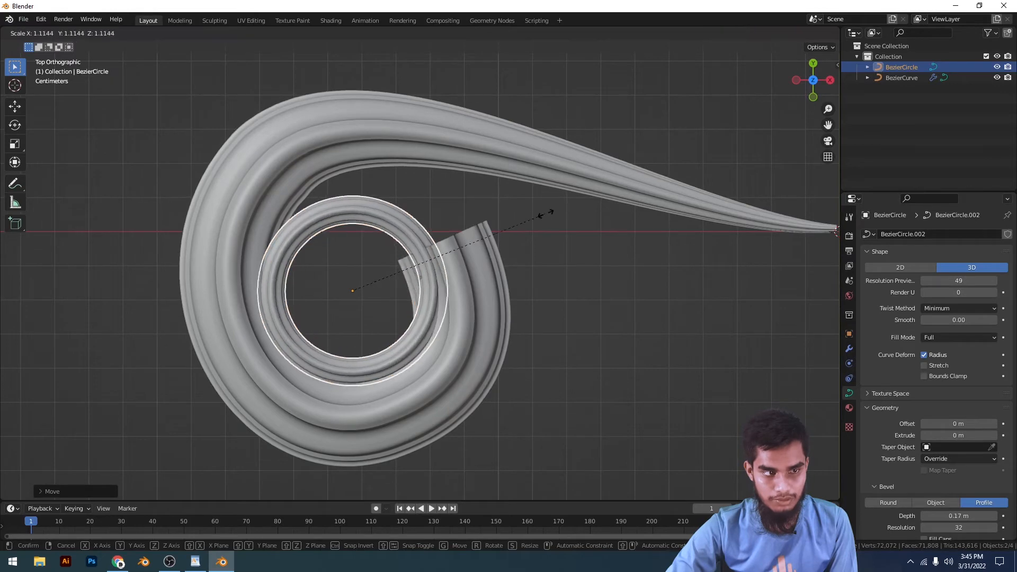
{"action": "left_click", "coordinate": [595, 220]}
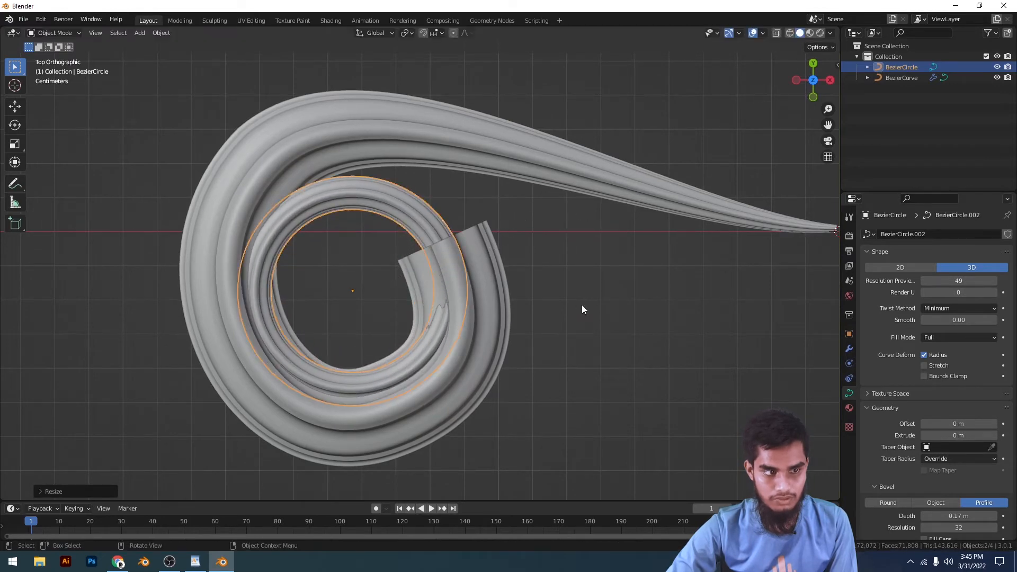
{"action": "left_click", "coordinate": [582, 305]}
Move the ring back to the world origin and enlarge it to nearly fill the gap between the two curls
{"action": "scroll", "coordinate": [581, 308], "scroll_direction": "down", "scroll_amount": 6}
{"action": "middle_click_drag", "start_coordinate": [502, 268], "coordinate": [333, 240], "text": "shift"}
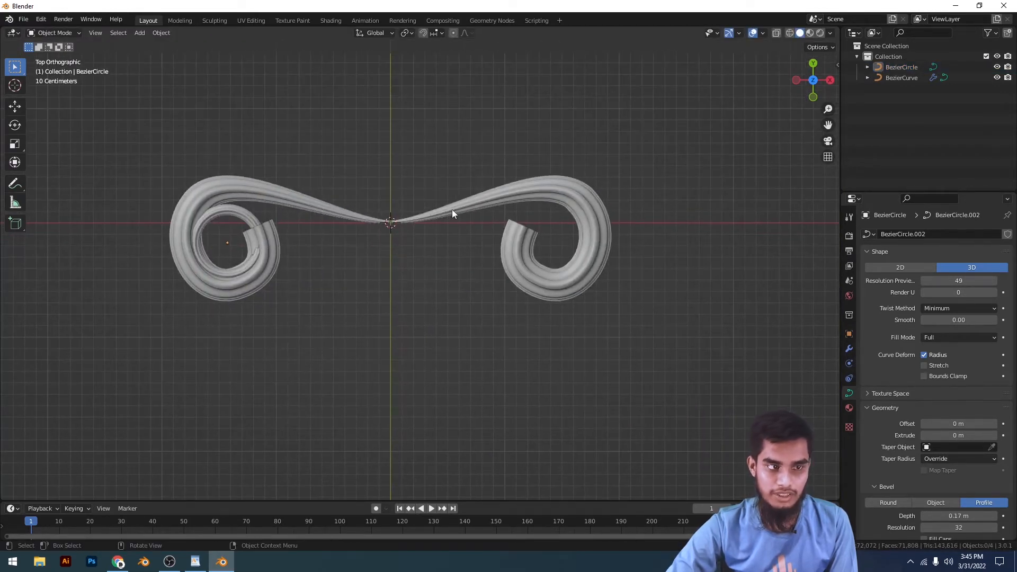
{"action": "left_click", "coordinate": [224, 216]}
{"action": "key", "text": "g"}
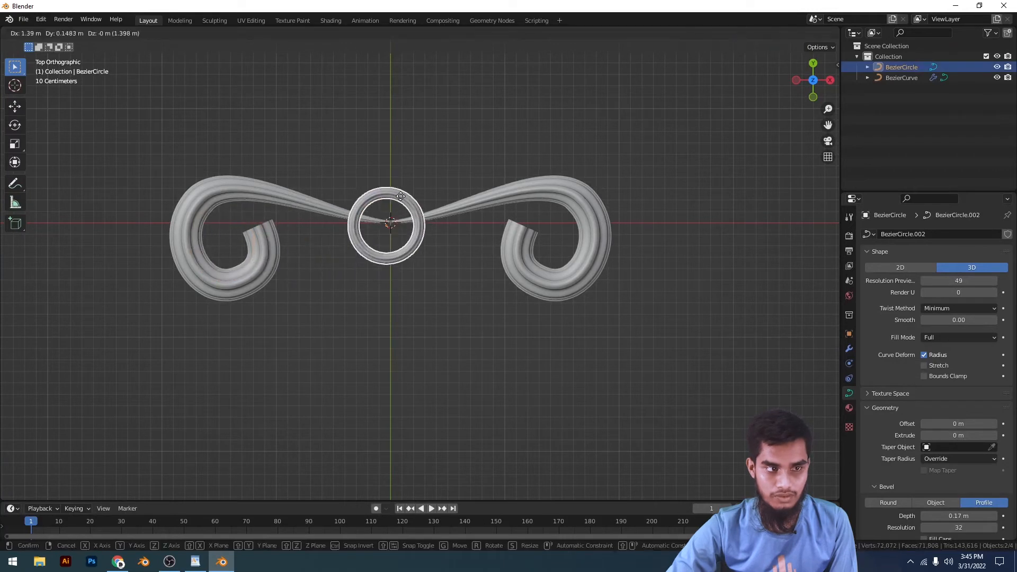
{"action": "left_click", "coordinate": [403, 196]}
{"action": "key", "text": "s"}
{"action": "left_click", "coordinate": [566, 217]}
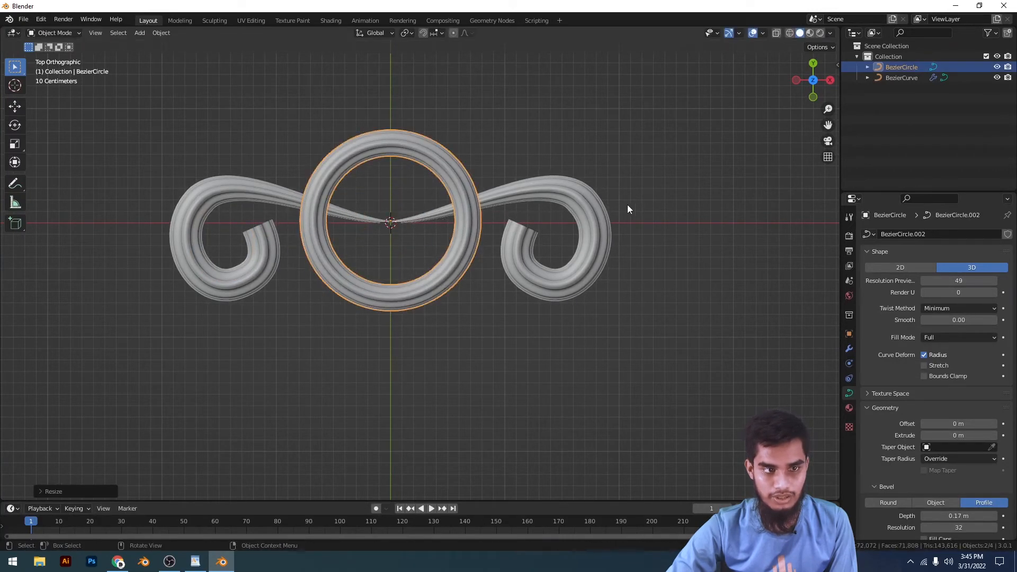
In Edit Mode, move the left curl's control points, except the center tip, about 0.65 m toward the center along X
{"action": "left_click", "coordinate": [602, 216]}
{"action": "middle_click_drag", "start_coordinate": [602, 216], "coordinate": [628, 257], "text": "shift"}
{"action": "key", "text": "Tab"}
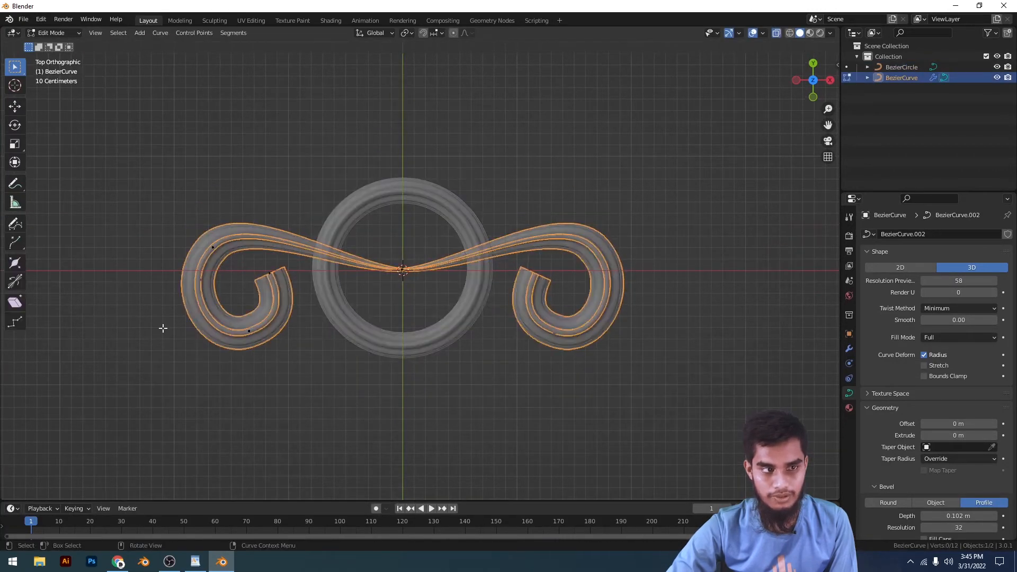
{"action": "middle_click_drag", "start_coordinate": [261, 276], "coordinate": [534, 278], "text": "shift"}
{"action": "left_click_drag", "start_coordinate": [395, 165], "coordinate": [602, 384]}
{"action": "middle_click_drag", "start_coordinate": [539, 308], "coordinate": [521, 304], "text": "shift"}
{"action": "key", "text": "g"}
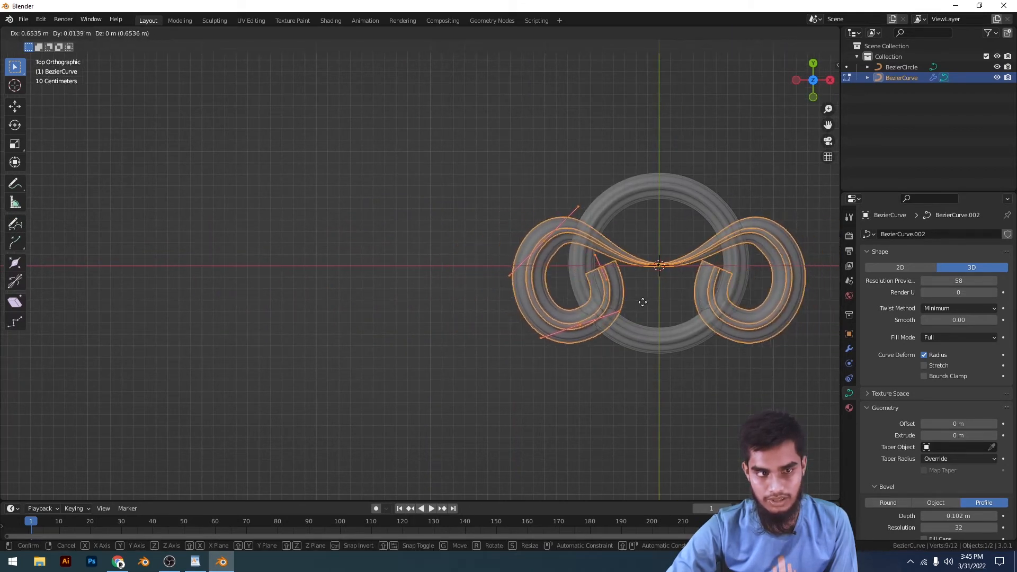
{"action": "left_click", "coordinate": [640, 302]}
Raise the curl's selected control points along Z above the ring, turn off X-ray and return to Object Mode
{"action": "middle_click_drag", "start_coordinate": [640, 336], "coordinate": [447, 344]}
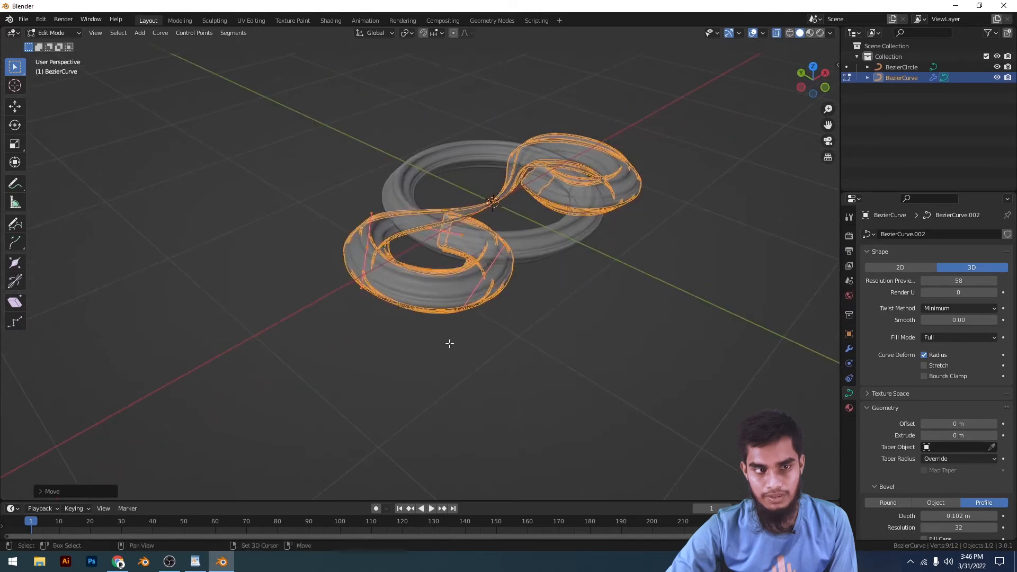
{"action": "key", "text": "g"}
{"action": "key", "text": "z"}
{"action": "left_click", "coordinate": [486, 295]}
{"action": "left_click", "coordinate": [586, 295]}
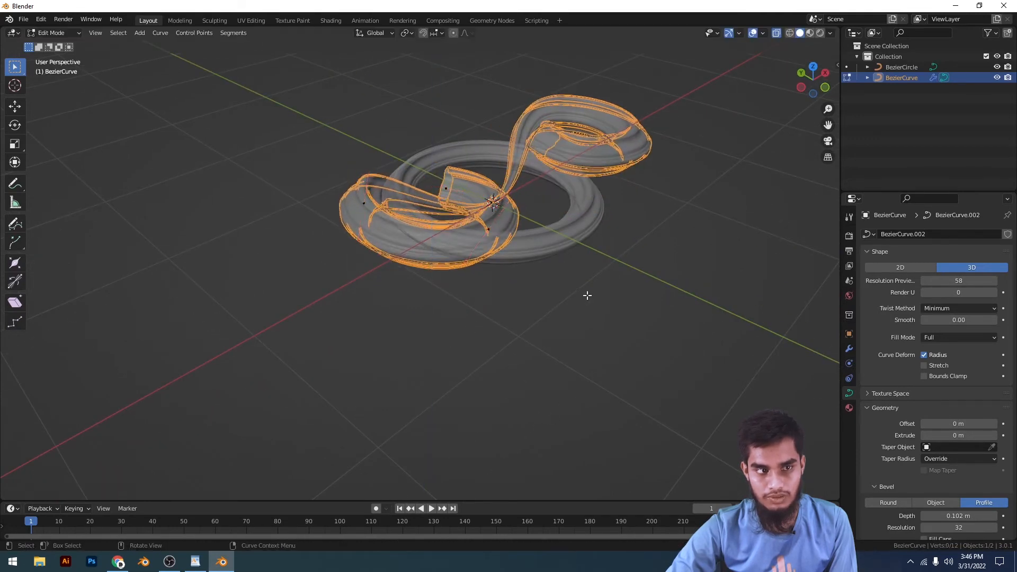
{"action": "key", "text": "alt+z"}
{"action": "scroll", "coordinate": [567, 300], "scroll_direction": "down", "scroll_amount": 2, "text": "alt"}
{"action": "scroll", "coordinate": [567, 300], "scroll_direction": "down", "scroll_amount": 2}
{"action": "key", "text": "Tab"}
Examine how the curls overlap the ring from above and in perspective
{"action": "middle_click_drag", "start_coordinate": [566, 304], "coordinate": [608, 304]}
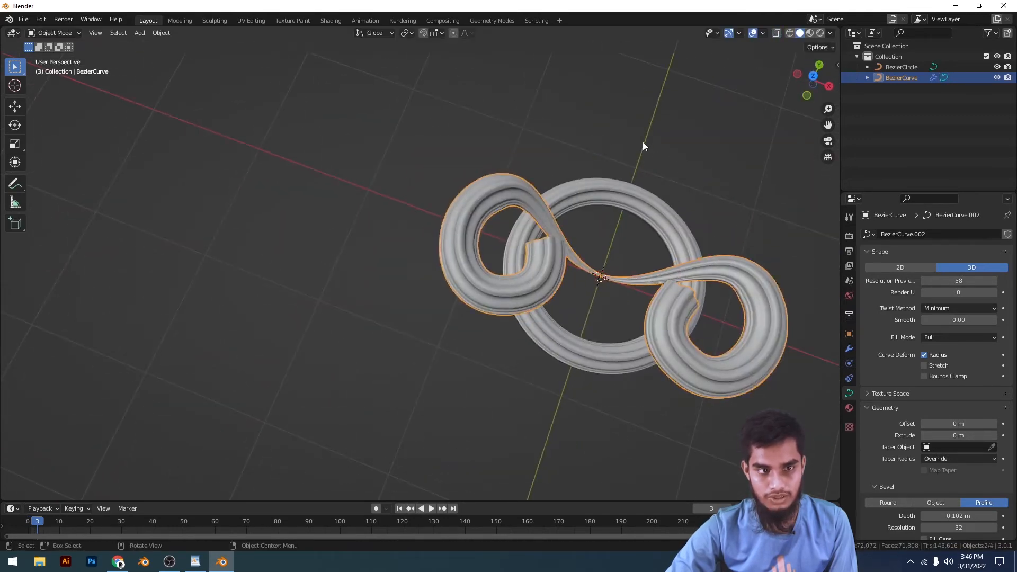
{"action": "left_click", "coordinate": [662, 154]}
{"action": "key", "text": "KP_7"}
{"action": "middle_click_drag", "start_coordinate": [630, 211], "coordinate": [493, 284], "text": "shift"}
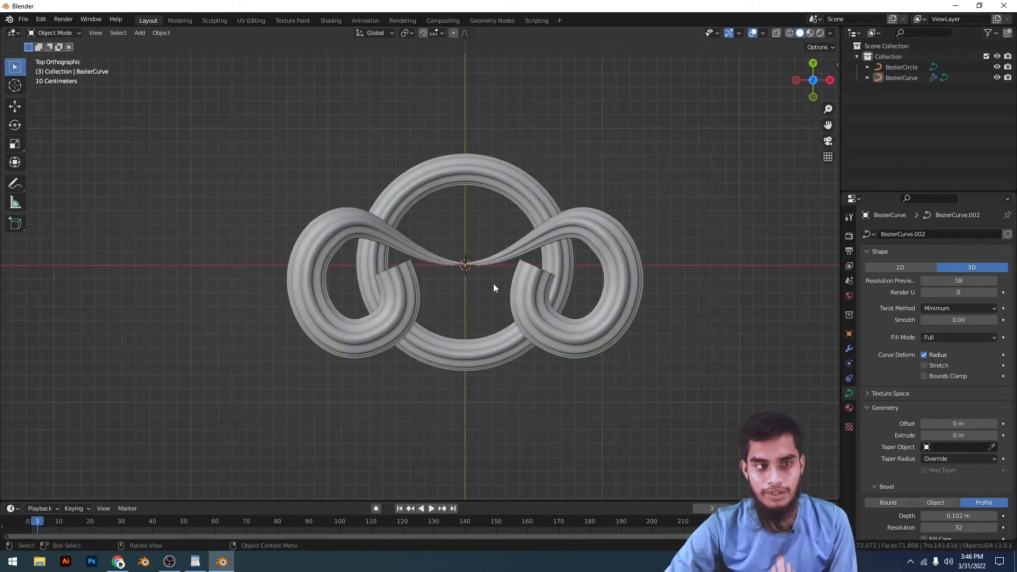
{"action": "scroll", "coordinate": [370, 309], "scroll_direction": "up", "scroll_amount": 4}
{"action": "middle_click_drag", "start_coordinate": [619, 351], "coordinate": [624, 254], "text": "shift"}
{"action": "scroll", "coordinate": [580, 329], "scroll_direction": "down", "scroll_amount": 4}
{"action": "left_click", "coordinate": [604, 281]}
{"action": "key", "text": "KP_7"}
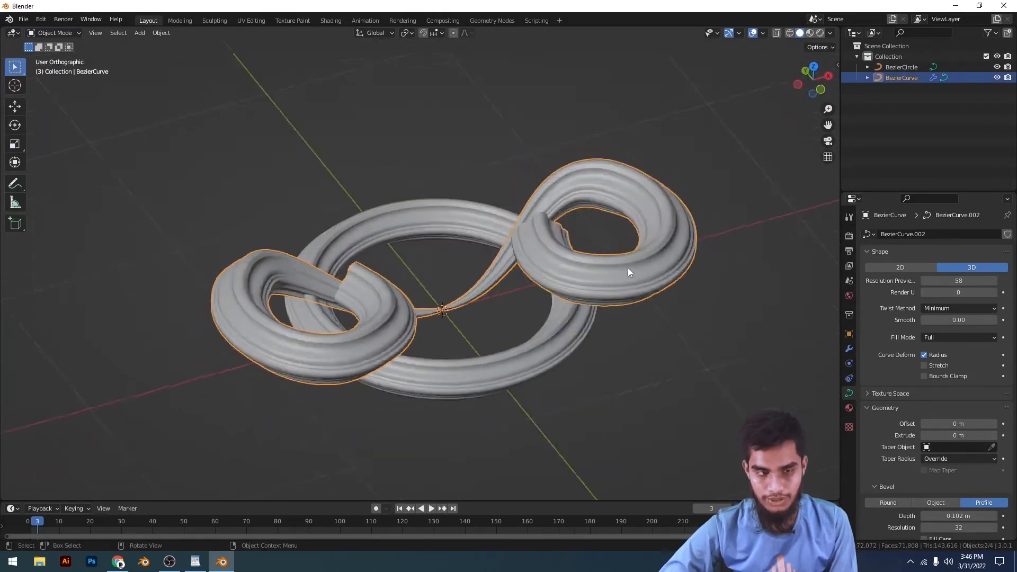
{"action": "key", "text": "shift+a"}
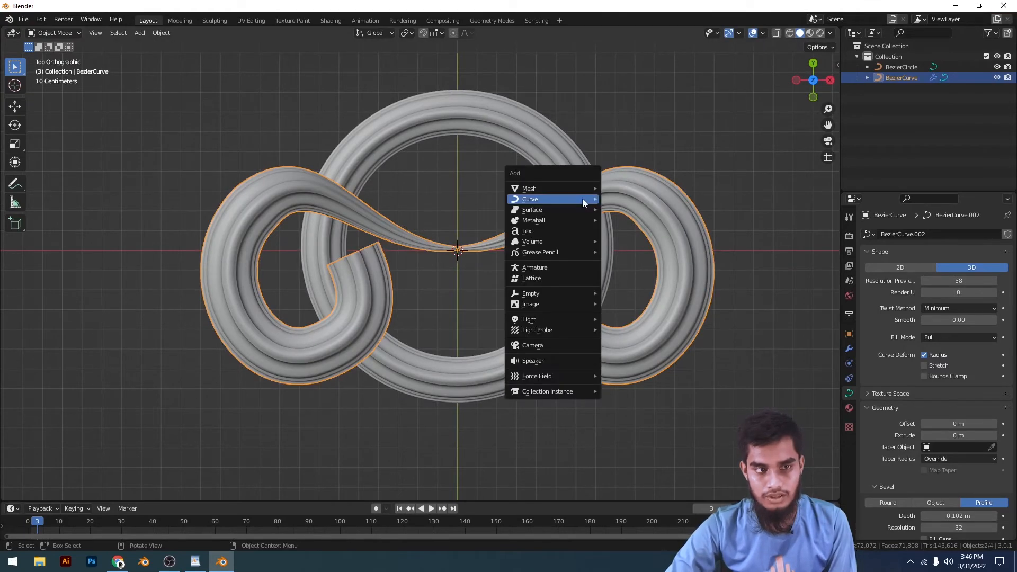
{"action": "mouse_move", "coordinate": [582, 199]}
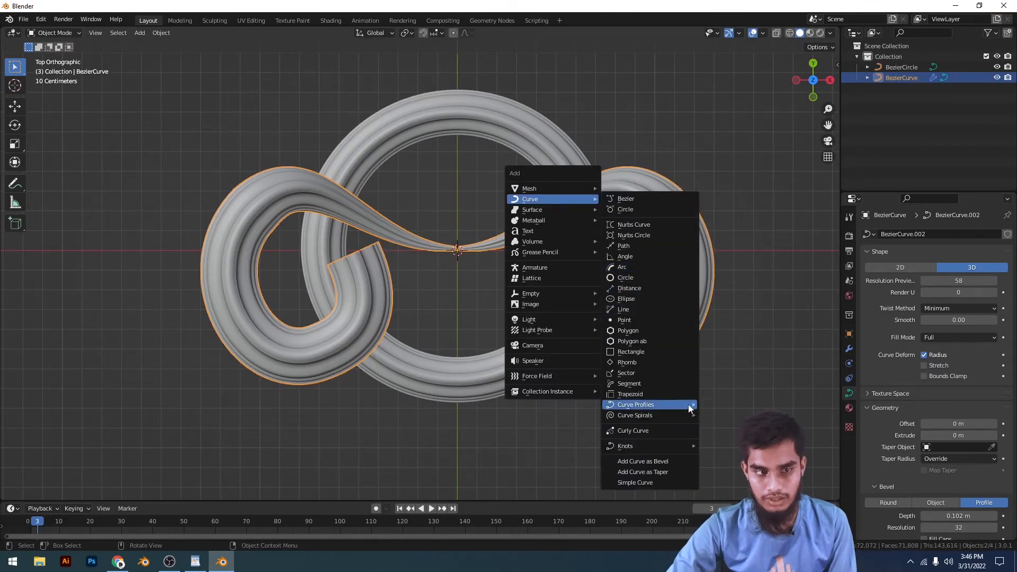
{"action": "scroll", "coordinate": [466, 228], "scroll_direction": "down", "scroll_amount": 6}
{"action": "scroll", "coordinate": [466, 228], "scroll_direction": "up", "scroll_amount": 4}
{"action": "left_click", "coordinate": [681, 229]}
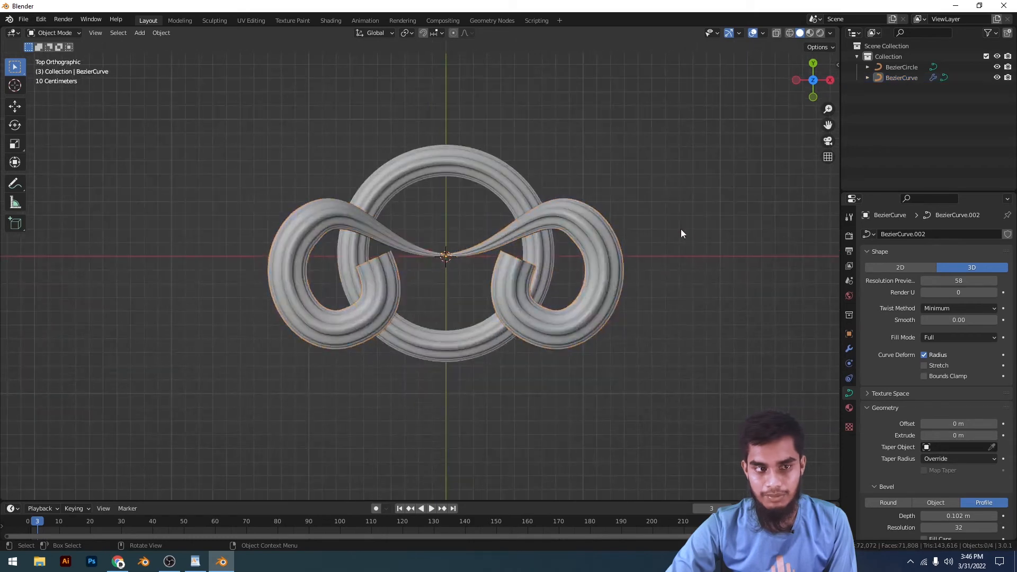
Select the ring and the curls together and move them along positive X, clear of the world origin
{"action": "scroll", "coordinate": [658, 284], "scroll_direction": "down", "scroll_amount": 4}
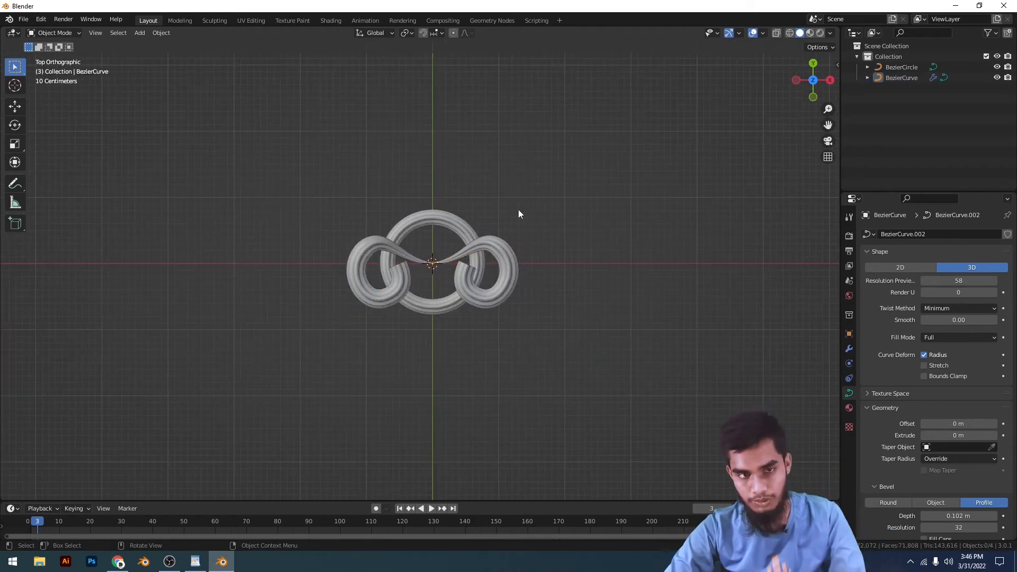
{"action": "middle_click_drag", "start_coordinate": [560, 250], "coordinate": [535, 269], "text": "shift"}
{"action": "left_click_drag", "start_coordinate": [527, 207], "coordinate": [297, 358]}
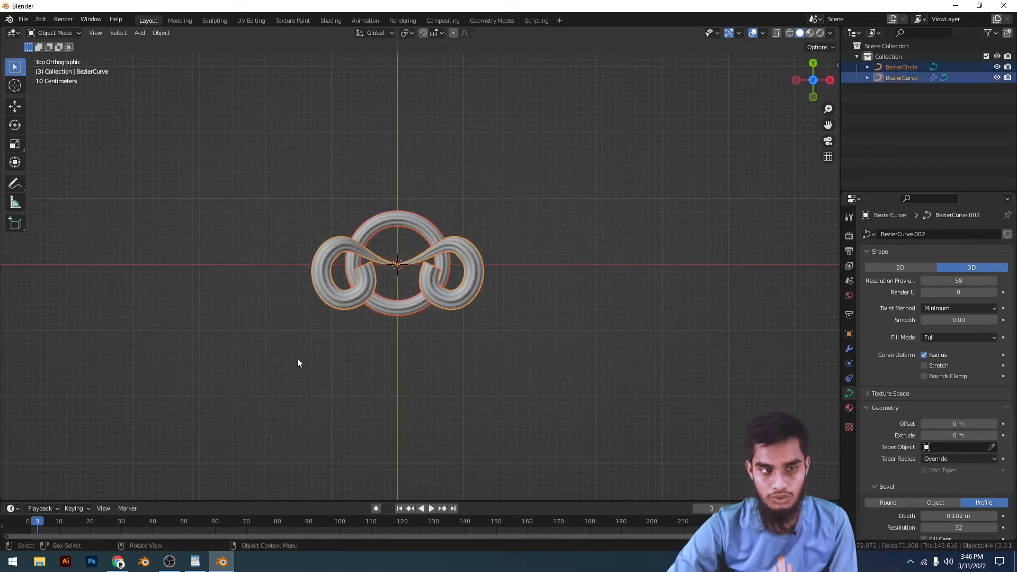
{"action": "key", "text": "g"}
{"action": "key", "text": "x"}
{"action": "left_click", "coordinate": [590, 297]}
{"action": "key", "text": "shift+a"}
{"action": "mouse_move", "coordinate": [445, 225]}
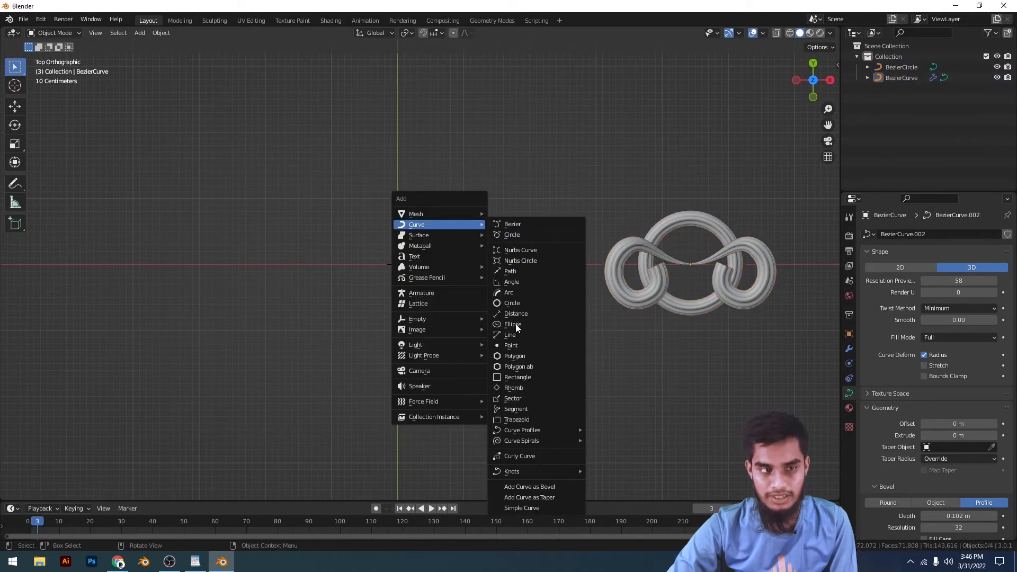
{"action": "left_click", "coordinate": [515, 380]}
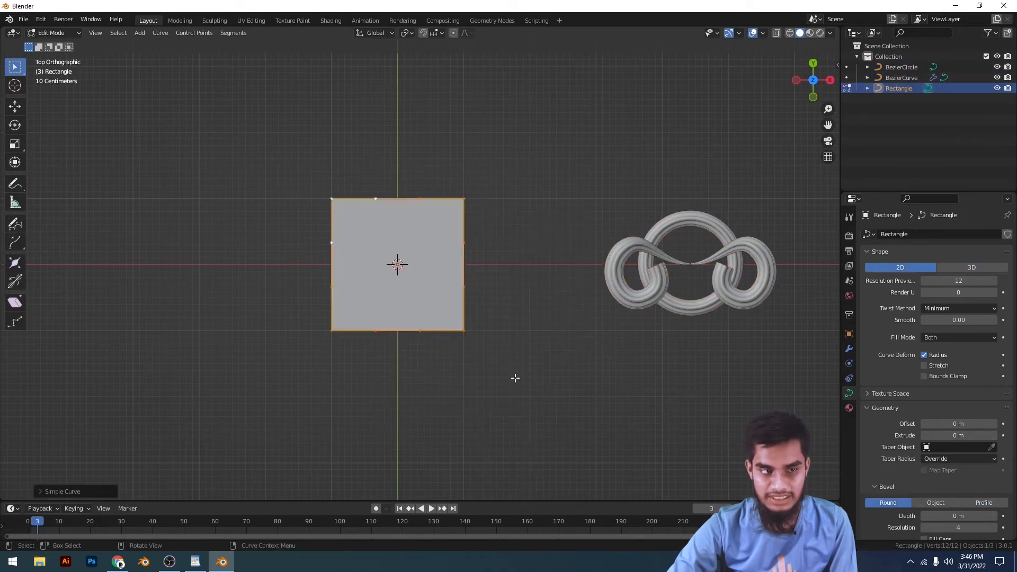
{"action": "key", "text": "ctrl+z"}
Add a Rectangle curve at the world origin and scale it along X to about two thirds of its width
{"action": "key", "text": "shift+a"}
{"action": "mouse_move", "coordinate": [488, 225]}
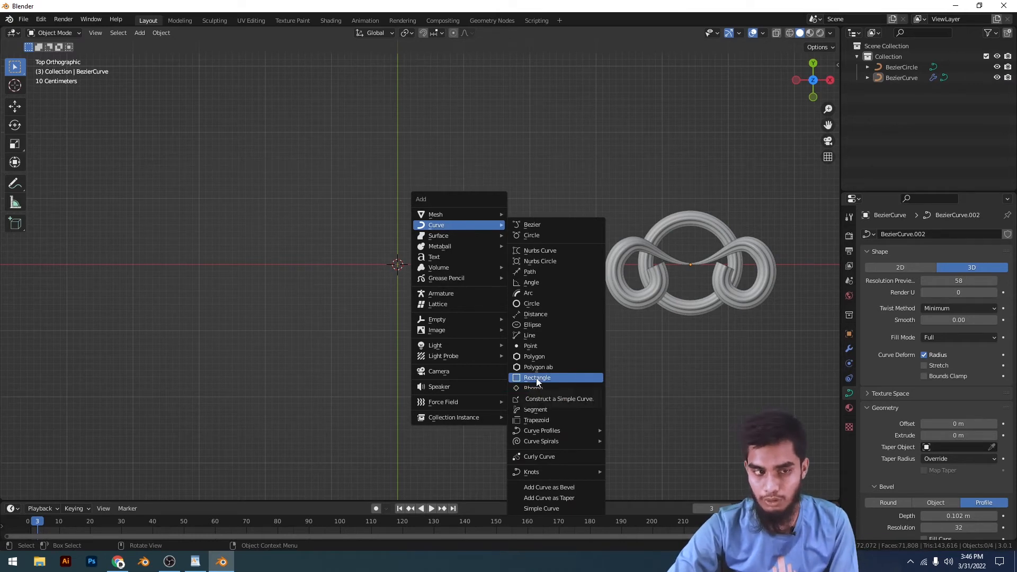
{"action": "left_click", "coordinate": [538, 377]}
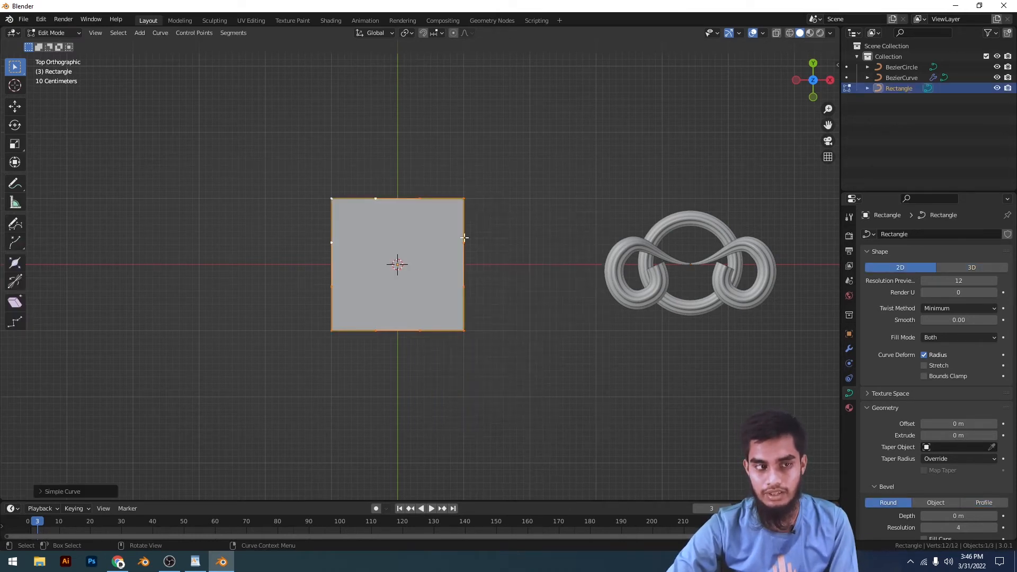
{"action": "key", "text": "s"}
{"action": "key", "text": "x"}
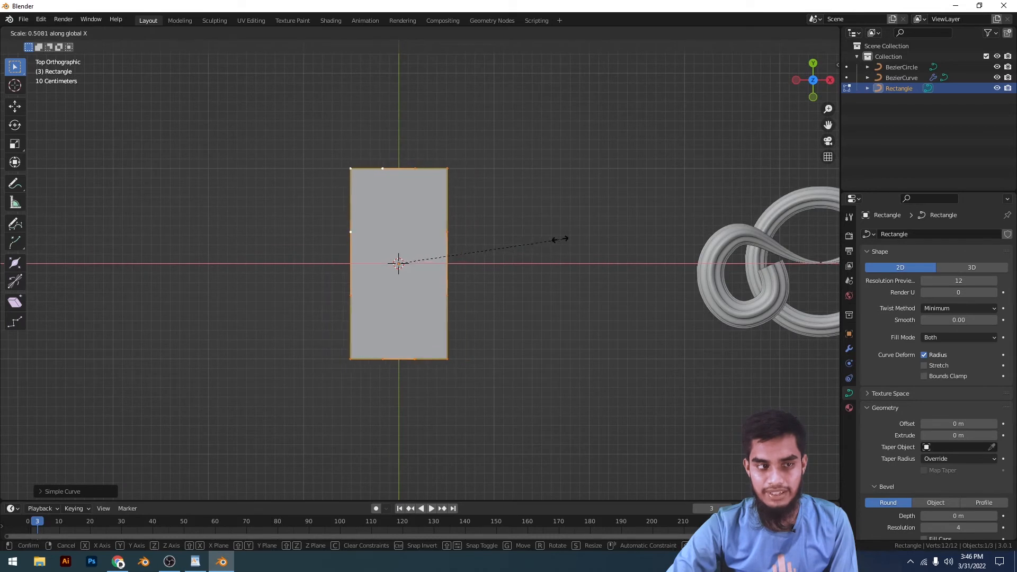
{"action": "left_click", "coordinate": [613, 233]}
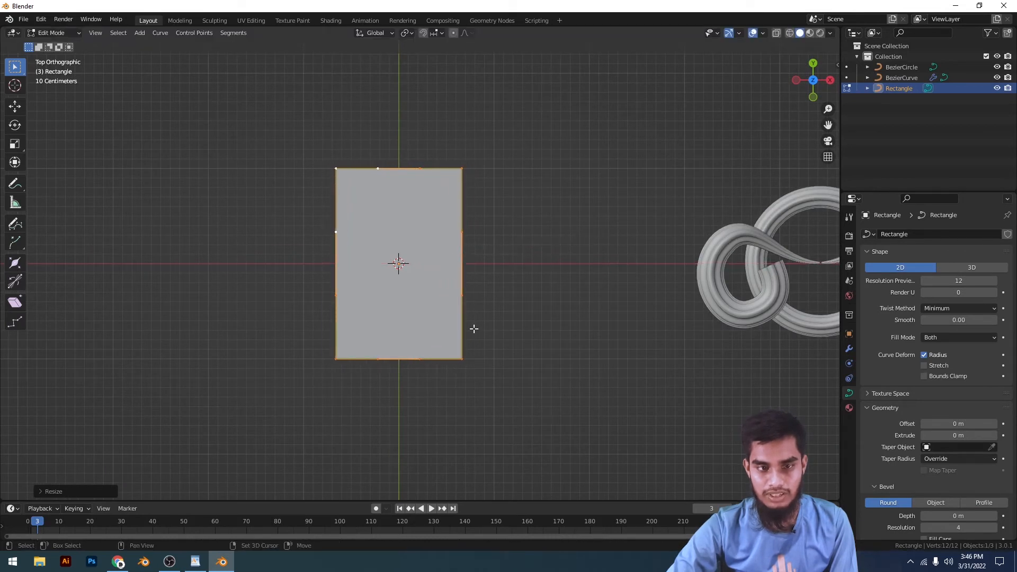
Return to Object Mode and set the rectangle's fill mode to None
{"action": "key", "text": "Tab"}
{"action": "scroll", "coordinate": [927, 412], "scroll_direction": "down", "scroll_amount": 3}
{"action": "scroll", "coordinate": [928, 363], "scroll_direction": "up", "scroll_amount": 1}
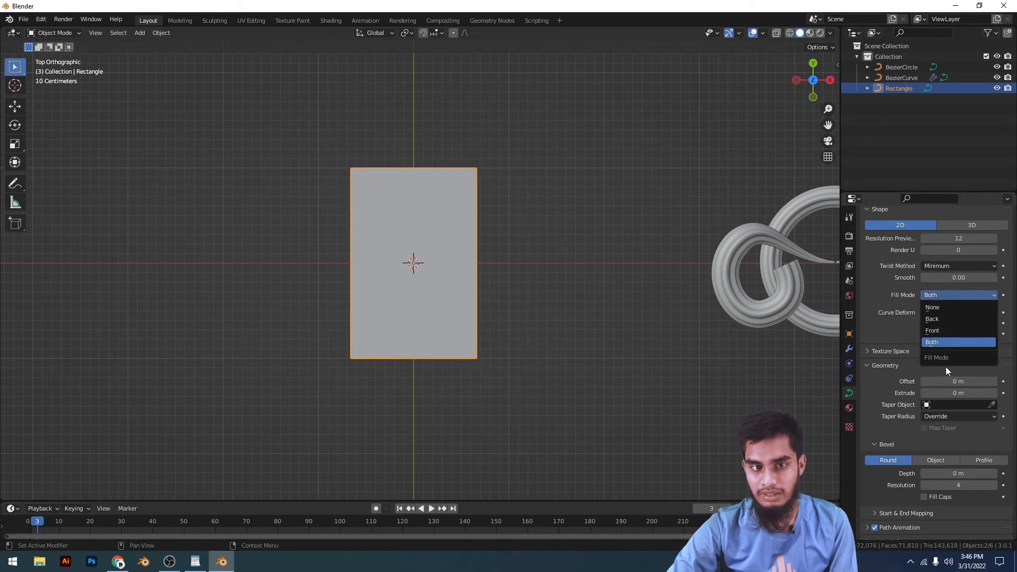
{"action": "left_click", "coordinate": [937, 311]}
{"action": "scroll", "coordinate": [645, 336], "scroll_direction": "up", "scroll_amount": 3}
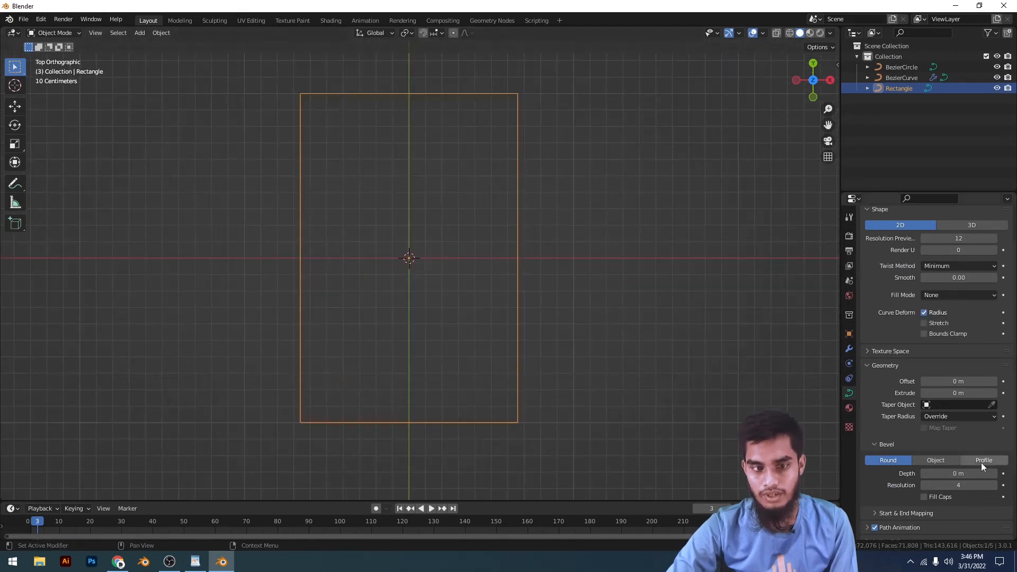
Give the rectangle curve a 0.05 m deep bevel using the Cornice Molding profile preset
{"action": "scroll", "coordinate": [980, 462], "scroll_direction": "down", "scroll_amount": 4}
{"action": "left_click_drag", "start_coordinate": [952, 385], "coordinate": [984, 385]}
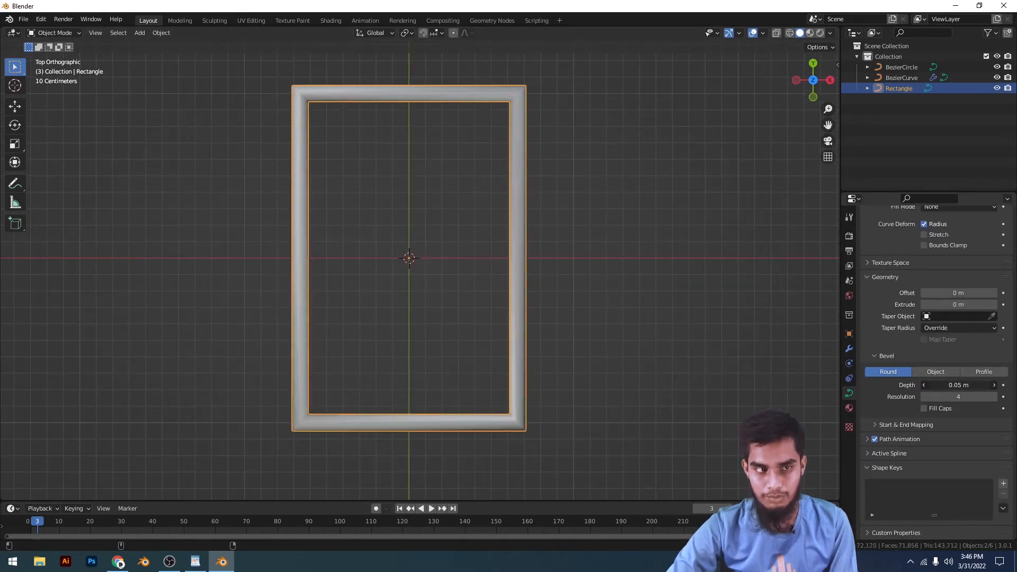
{"action": "left_click", "coordinate": [982, 372]}
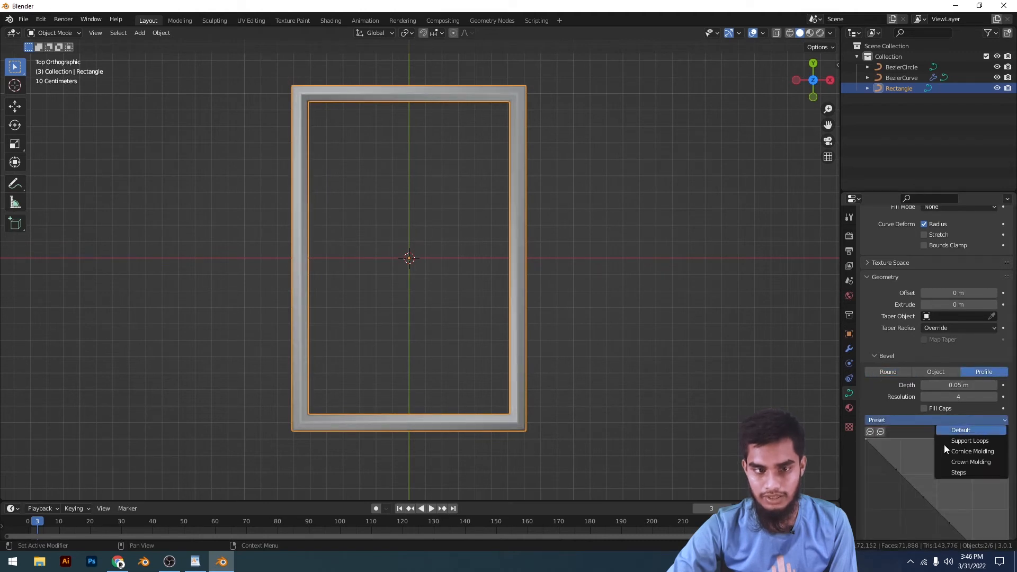
{"action": "left_click", "coordinate": [969, 450]}
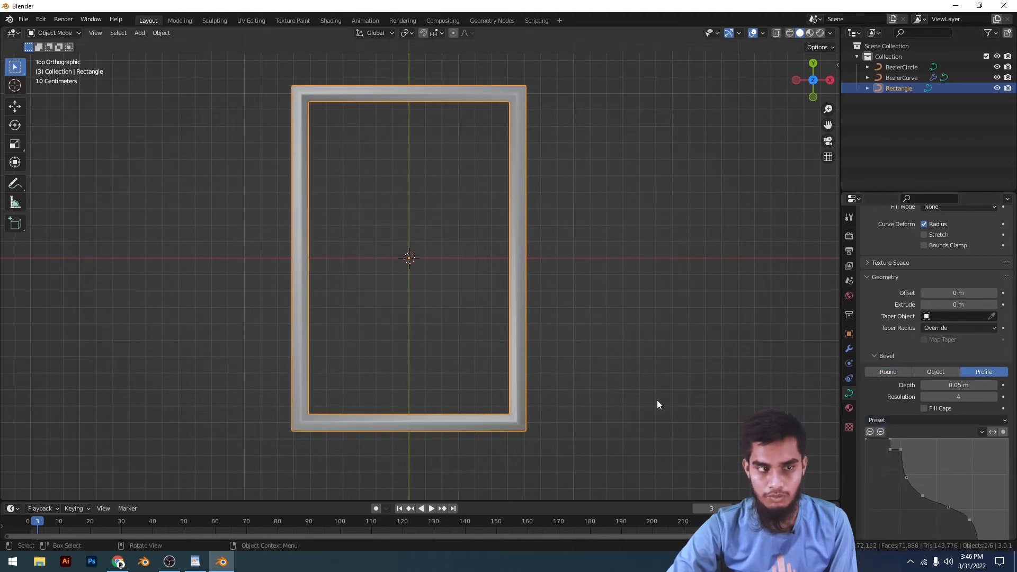
Set the frame's bevel resolution to 17 and its preview resolution to 53
{"action": "middle_click_drag", "start_coordinate": [656, 400], "coordinate": [635, 321]}
{"action": "scroll", "coordinate": [635, 383], "scroll_direction": "up", "scroll_amount": 3}
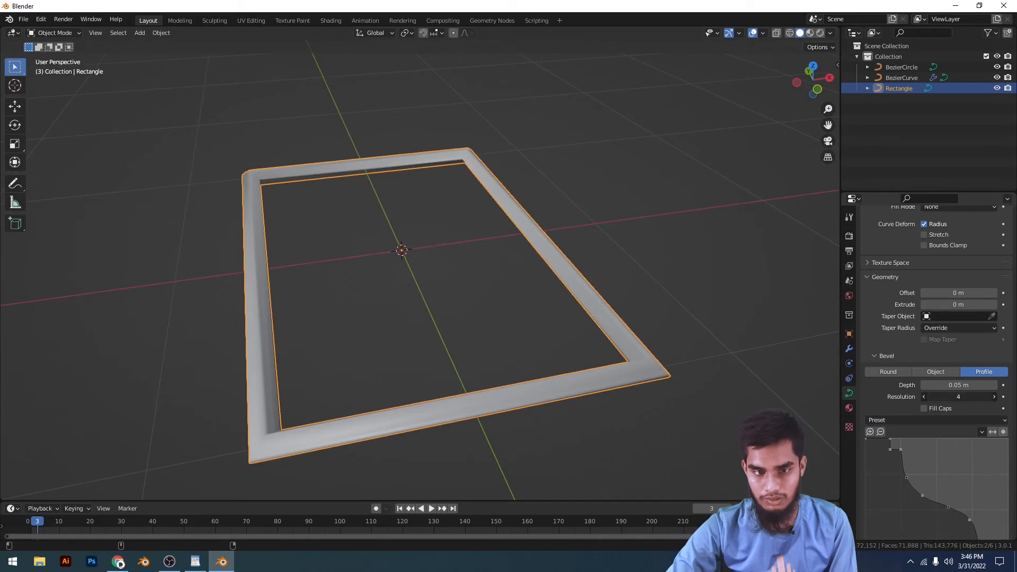
{"action": "left_click_drag", "start_coordinate": [957, 397], "coordinate": [979, 396]}
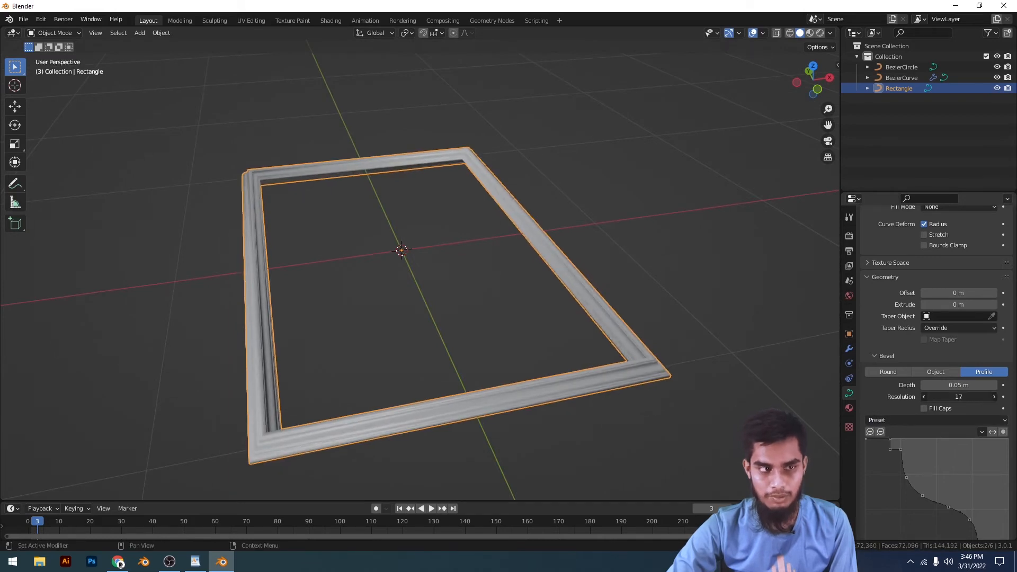
{"action": "mouse_move", "coordinate": [609, 371]}
{"action": "middle_mouse_down"}
{"action": "mouse_move", "coordinate": [571, 234]}
{"action": "mouse_move", "coordinate": [488, 247]}
{"action": "mouse_move", "coordinate": [614, 374]}
{"action": "middle_mouse_up"}
{"action": "scroll", "coordinate": [614, 374], "scroll_direction": "up", "scroll_amount": 3}
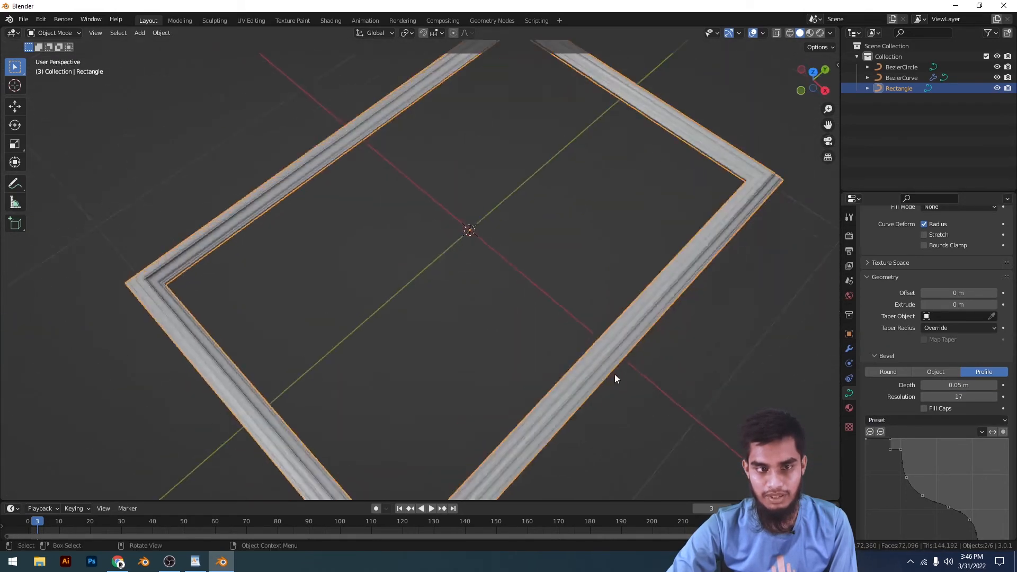
{"action": "scroll", "coordinate": [615, 374], "scroll_direction": "down", "scroll_amount": 5}
{"action": "scroll", "coordinate": [831, 367], "scroll_direction": "up", "scroll_amount": 1}
{"action": "scroll", "coordinate": [925, 320], "scroll_direction": "up", "scroll_amount": 5}
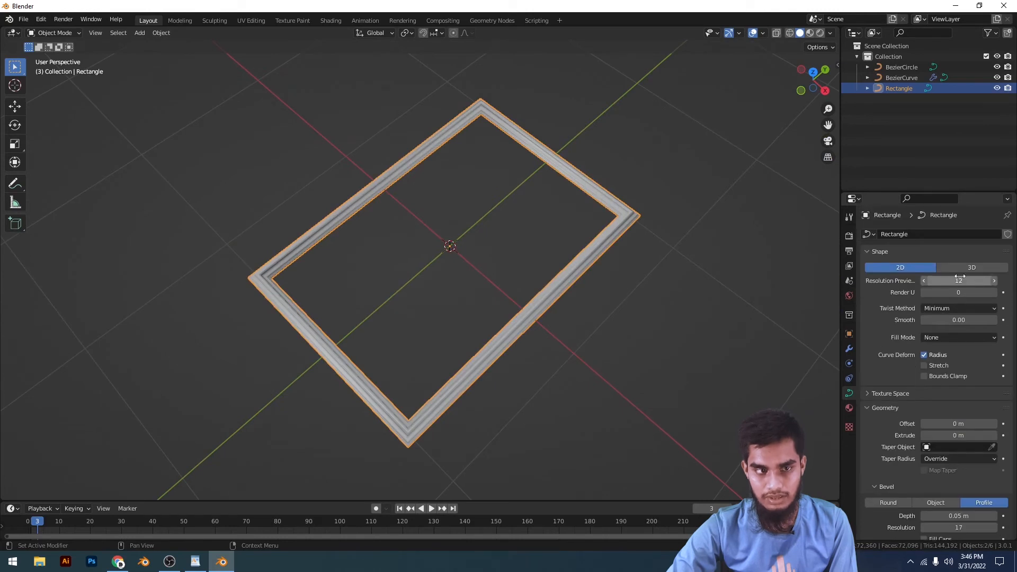
{"action": "left_click", "coordinate": [689, 291]}
{"action": "key", "text": "KP_7"}
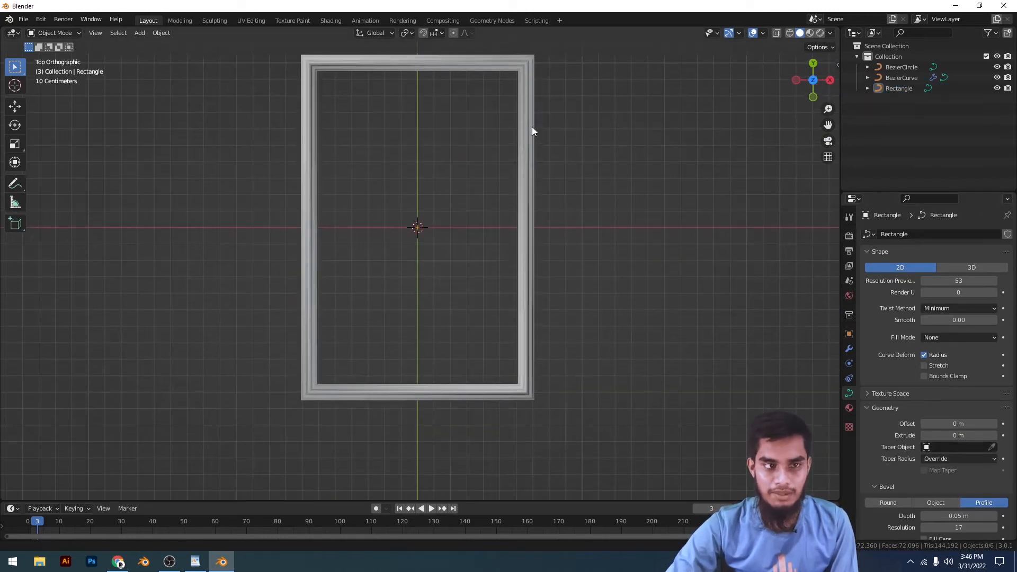
Duplicate the rectangle frame in place and change the copy's bevel to Round with 0 m depth
{"action": "left_click", "coordinate": [532, 127]}
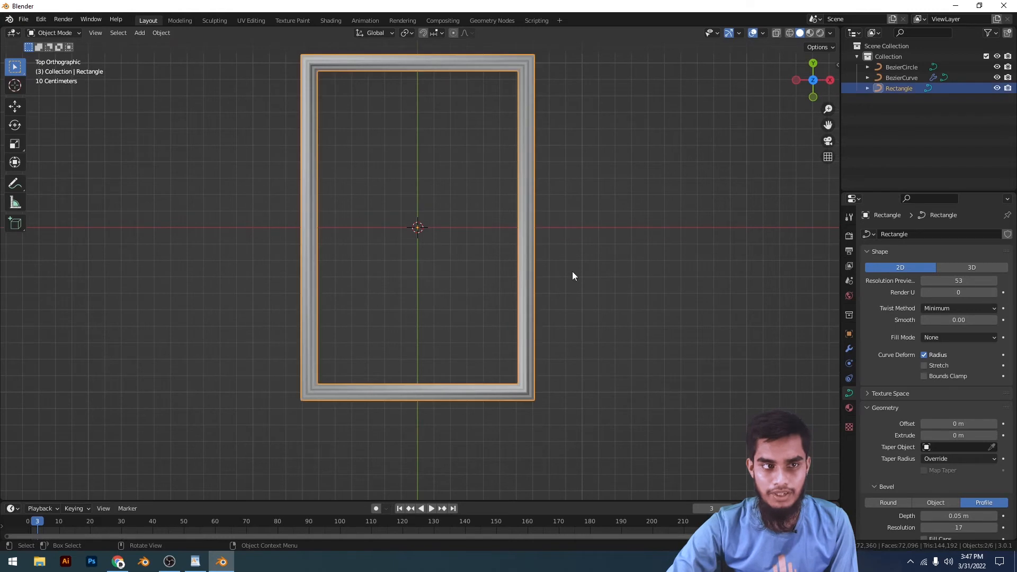
{"action": "key", "text": "shift+d"}
{"action": "right_click", "coordinate": [617, 167]}
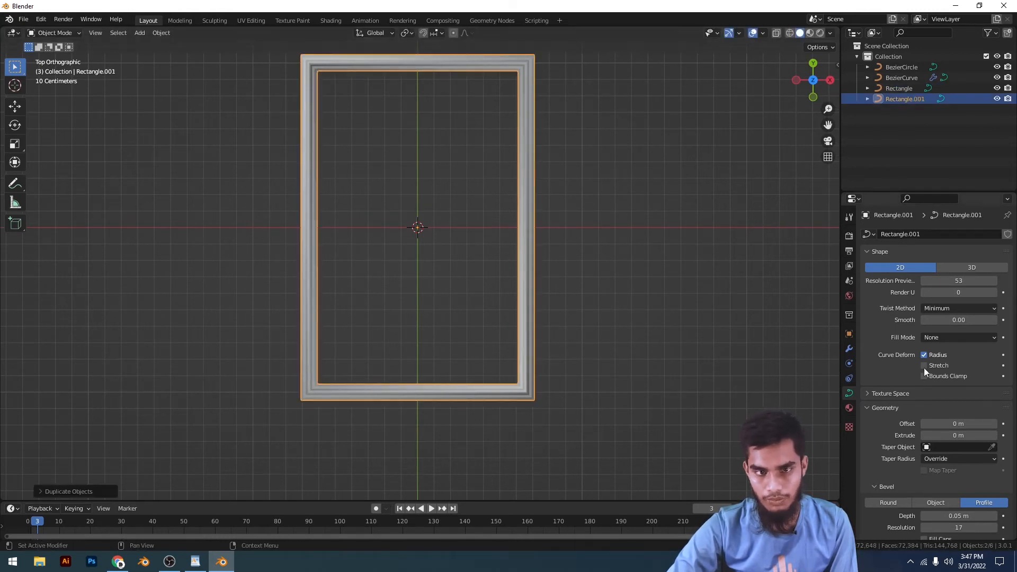
{"action": "scroll", "coordinate": [939, 380], "scroll_direction": "down", "scroll_amount": 5}
{"action": "scroll", "coordinate": [947, 395], "scroll_direction": "up", "scroll_amount": 7}
{"action": "scroll", "coordinate": [897, 380], "scroll_direction": "down", "scroll_amount": 7}
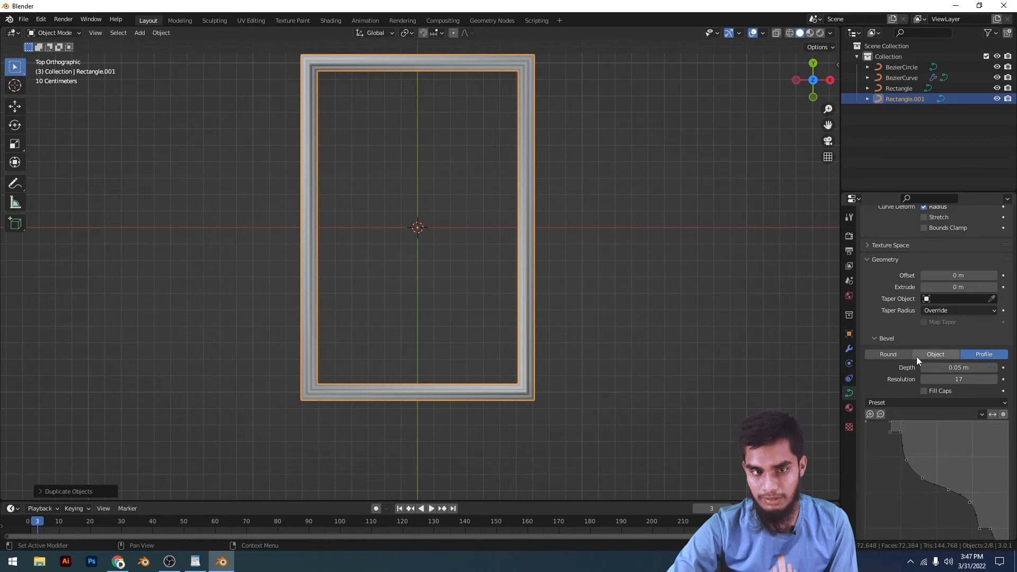
{"action": "left_click", "coordinate": [900, 354]}
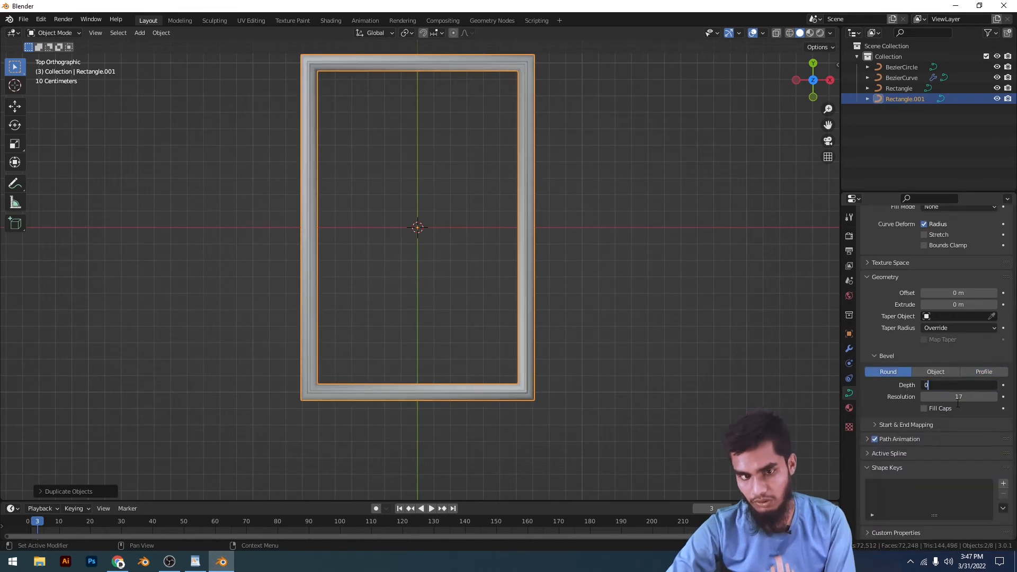
{"action": "key", "text": "Return"}
Set the duplicate rectangle's fill mode to Both so it forms a flat panel inside the frame
{"action": "scroll", "coordinate": [982, 425], "scroll_direction": "up", "scroll_amount": 3}
{"action": "left_click", "coordinate": [937, 271]}
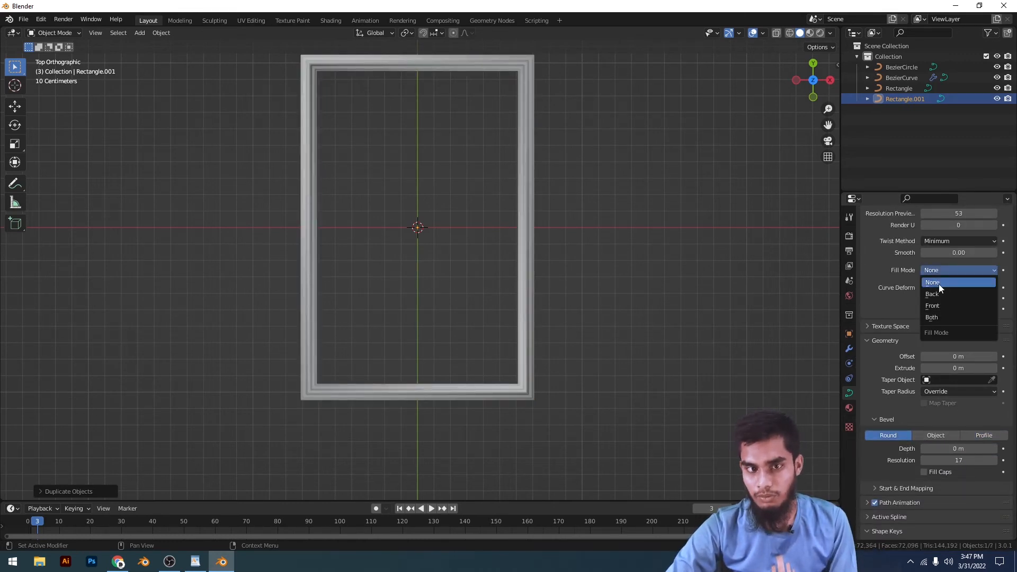
{"action": "left_click", "coordinate": [941, 318]}
{"action": "scroll", "coordinate": [426, 332], "scroll_direction": "down", "scroll_amount": 3}
{"action": "middle_click_drag", "start_coordinate": [425, 331], "coordinate": [662, 286]}
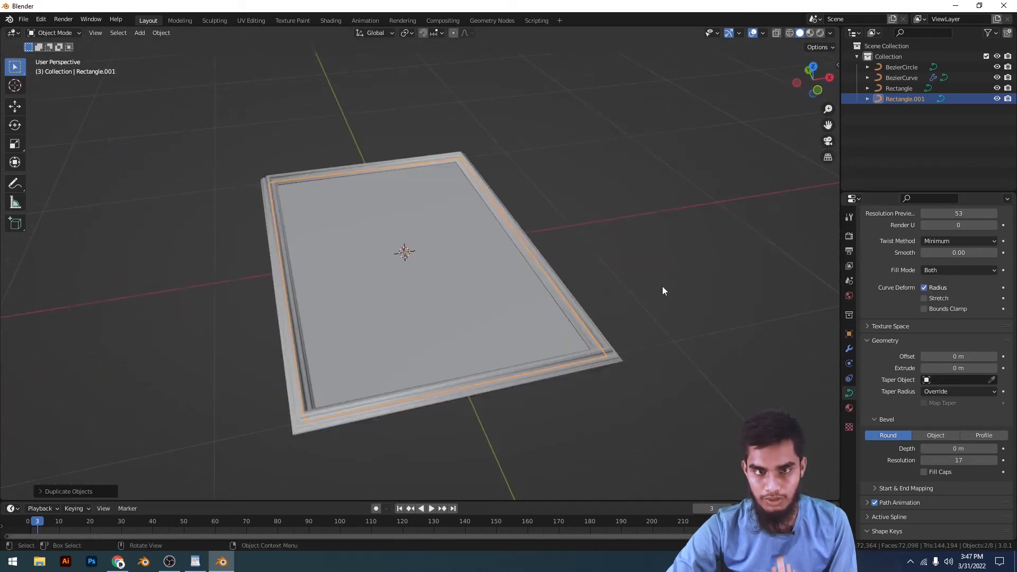
Convert the filled panel curve to a mesh
{"action": "right_click", "coordinate": [652, 226]}
{"action": "mouse_move", "coordinate": [652, 226]}
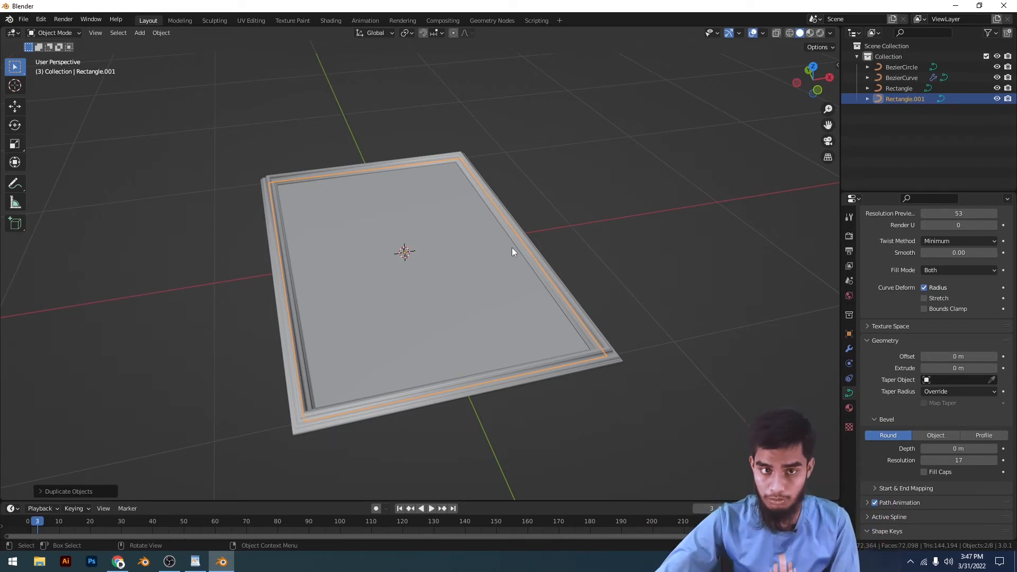
{"action": "left_click", "coordinate": [392, 471]}
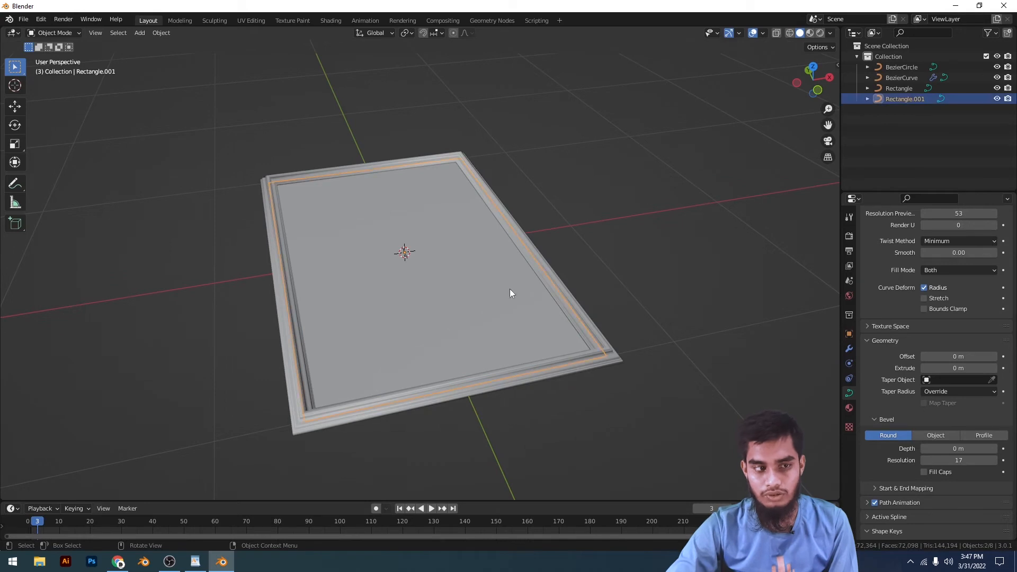
{"action": "right_click", "coordinate": [526, 278]}
{"action": "mouse_move", "coordinate": [457, 267]}
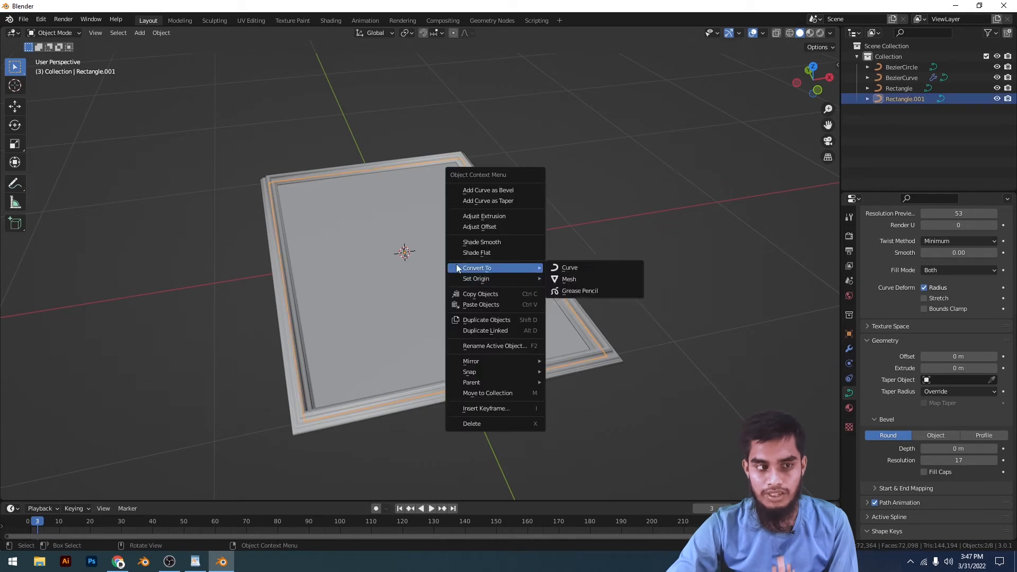
{"action": "left_click", "coordinate": [582, 282]}
Try moving the panel mesh's faces in Edit Mode, undo the move and return to Object Mode
{"action": "middle_click_drag", "start_coordinate": [546, 329], "coordinate": [436, 215]}
{"action": "key", "text": "Tab"}
{"action": "scroll", "coordinate": [437, 216], "scroll_direction": "up", "scroll_amount": 4}
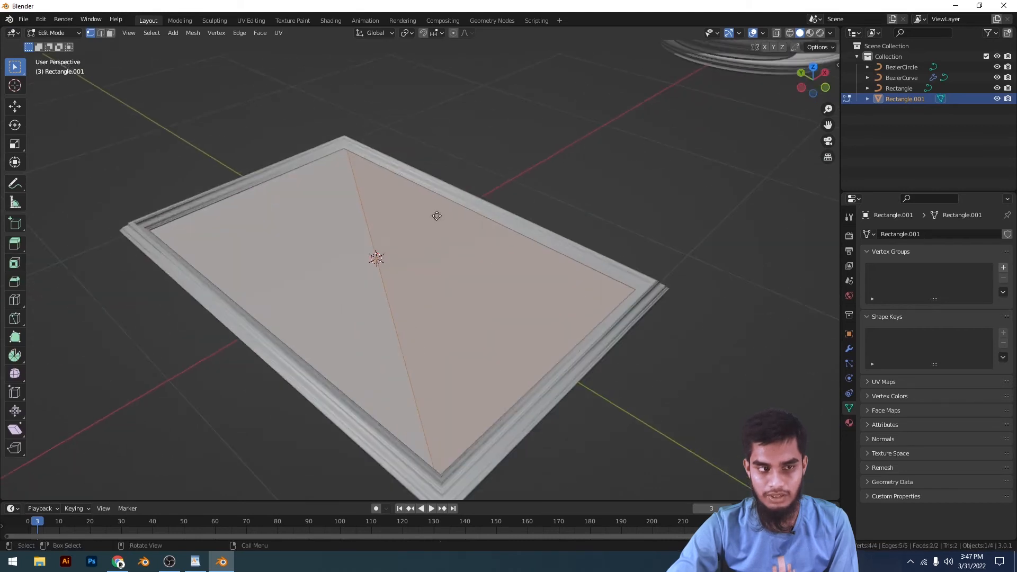
{"action": "key", "text": "g"}
{"action": "left_click", "coordinate": [628, 169]}
{"action": "key", "text": "ctrl+z"}
{"action": "key", "text": "Tab"}
{"action": "scroll", "coordinate": [636, 182], "scroll_direction": "down", "scroll_amount": 4}
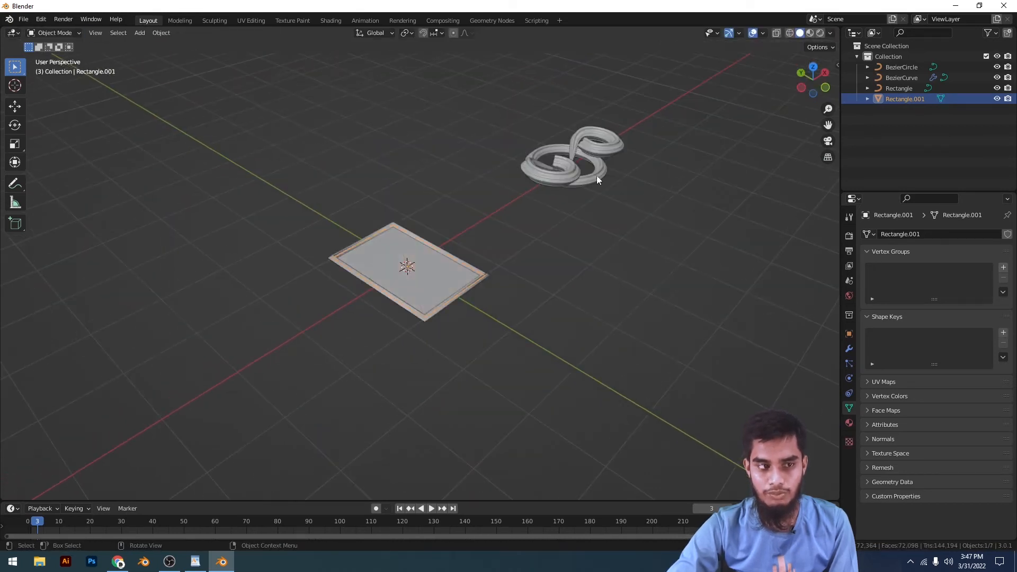
Examine the ring with its curls, and the frame's molding from the top view
{"action": "left_click", "coordinate": [595, 175]}
{"action": "scroll", "coordinate": [568, 309], "scroll_direction": "up", "scroll_amount": 5}
{"action": "left_click", "coordinate": [568, 309]}
{"action": "scroll", "coordinate": [584, 318], "scroll_direction": "down", "scroll_amount": 2}
{"action": "middle_click_drag", "start_coordinate": [584, 318], "coordinate": [569, 264]}
{"action": "left_click", "coordinate": [570, 264]}
{"action": "key", "text": "KP_7"}
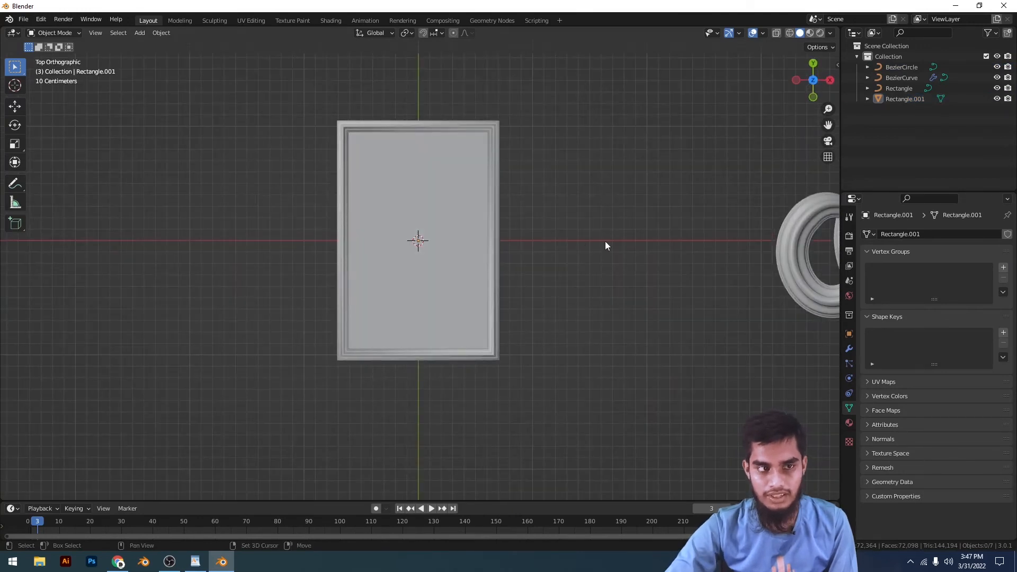
{"action": "middle_click_drag", "start_coordinate": [586, 190], "coordinate": [562, 349], "text": "shift"}
{"action": "scroll", "coordinate": [609, 227], "scroll_direction": "up", "scroll_amount": 5}
{"action": "scroll", "coordinate": [643, 189], "scroll_direction": "up", "scroll_amount": 3}
{"action": "middle_click_drag", "start_coordinate": [667, 144], "coordinate": [604, 196], "text": "shift"}
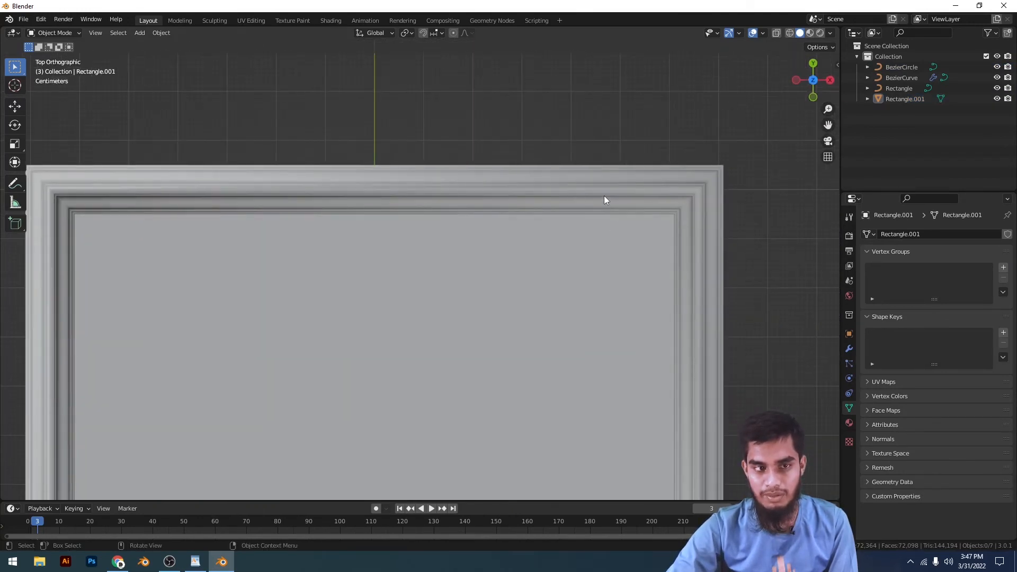
Select the outer frame curve and convert it to a mesh
{"action": "left_click", "coordinate": [605, 196]}
{"action": "scroll", "coordinate": [653, 219], "scroll_direction": "down", "scroll_amount": 6}
{"action": "scroll", "coordinate": [653, 223], "scroll_direction": "up", "scroll_amount": 5}
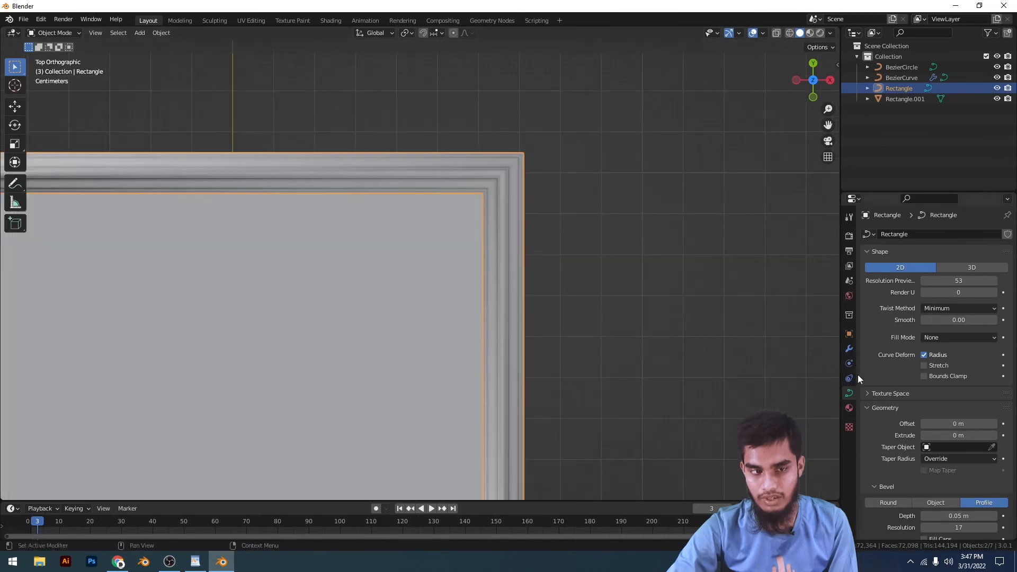
{"action": "scroll", "coordinate": [635, 229], "scroll_direction": "down", "scroll_amount": 7}
{"action": "right_click", "coordinate": [634, 226]}
{"action": "mouse_move", "coordinate": [634, 227]}
{"action": "left_click", "coordinate": [685, 237]}
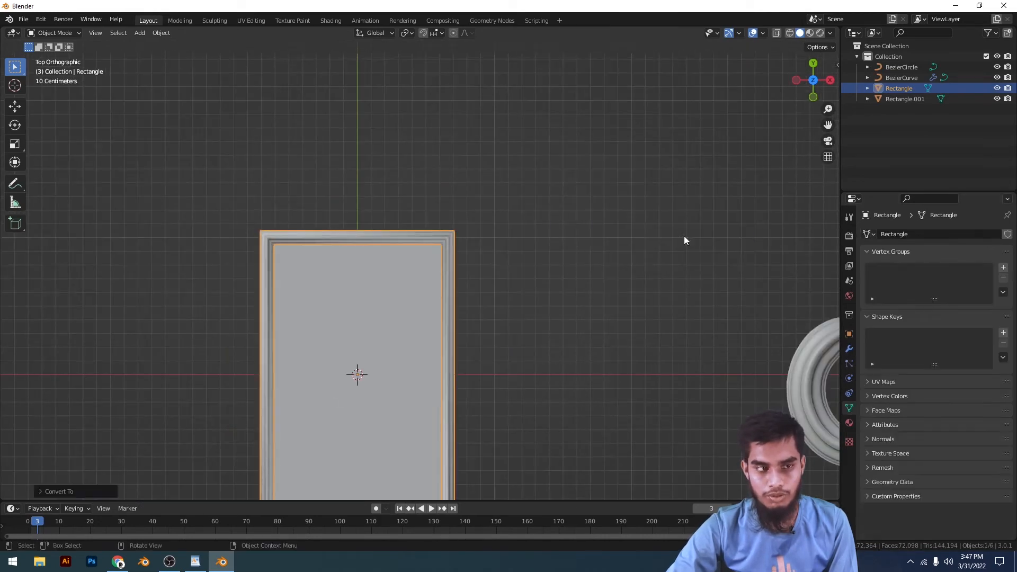
Examine the converted frame's corner edges in Edit Mode and its shading in Object Mode
{"action": "left_click", "coordinate": [549, 256]}
{"action": "scroll", "coordinate": [529, 270], "scroll_direction": "up", "scroll_amount": 5}
{"action": "left_click", "coordinate": [494, 210]}
{"action": "key", "text": "Tab"}
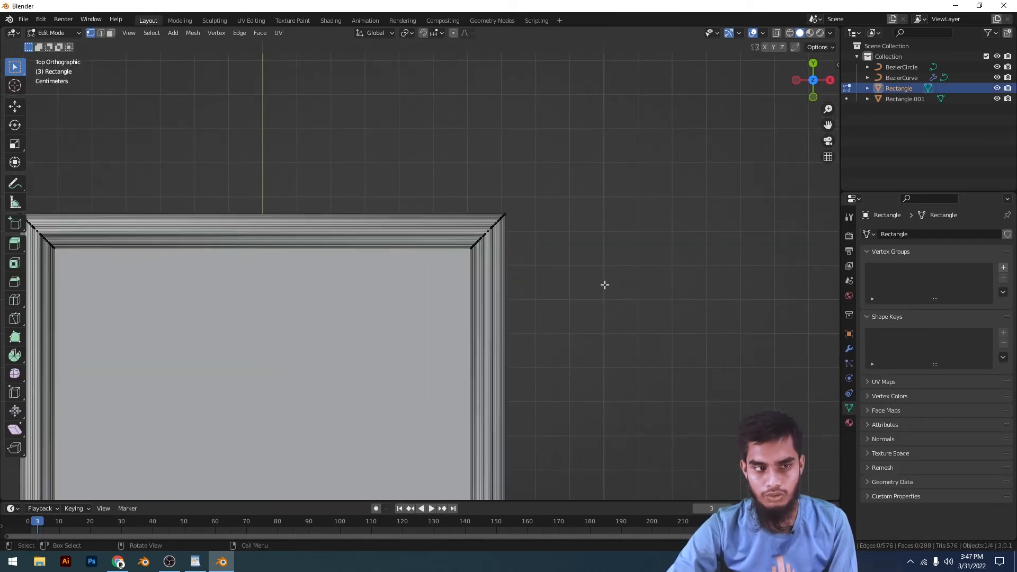
{"action": "scroll", "coordinate": [604, 284], "scroll_direction": "down", "scroll_amount": 5}
{"action": "middle_click_drag", "start_coordinate": [604, 284], "coordinate": [471, 232]}
{"action": "scroll", "coordinate": [502, 316], "scroll_direction": "up", "scroll_amount": 6}
{"action": "middle_click_drag", "start_coordinate": [559, 306], "coordinate": [600, 289], "text": "shift"}
{"action": "key", "text": "Tab"}
{"action": "scroll", "coordinate": [598, 328], "scroll_direction": "up", "scroll_amount": 4}
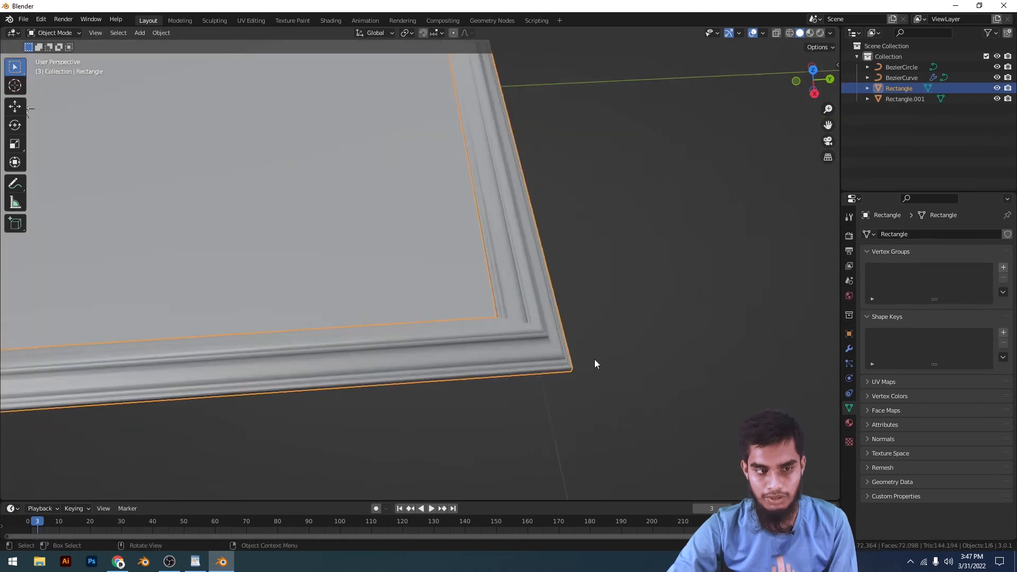
Shade the frame mesh smooth and enable Auto Smooth for its normals at 30°
{"action": "right_click", "coordinate": [631, 304]}
{"action": "left_click", "coordinate": [633, 281]}
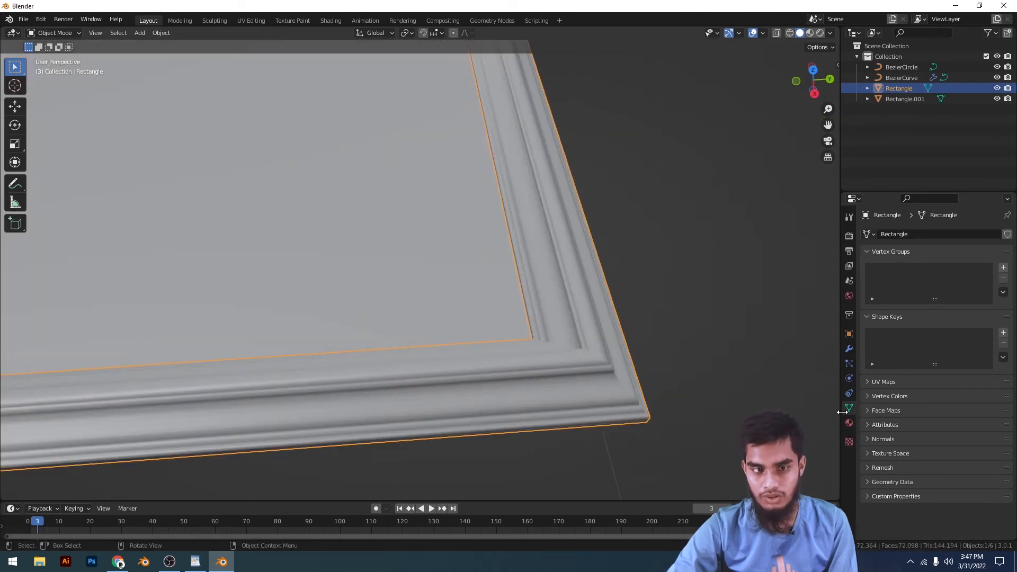
{"action": "left_click", "coordinate": [882, 439]}
{"action": "left_click", "coordinate": [923, 454]}
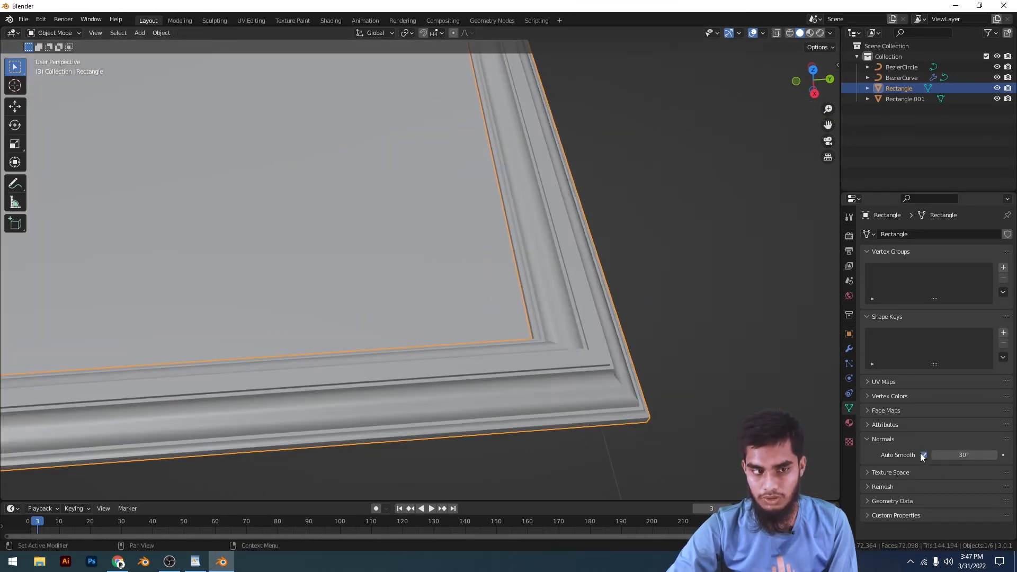
Examine the smoothed frame and its panel from above
{"action": "scroll", "coordinate": [611, 208], "scroll_direction": "down", "scroll_amount": 3}
{"action": "left_click", "coordinate": [611, 208]}
{"action": "middle_click_drag", "start_coordinate": [611, 209], "coordinate": [512, 272]}
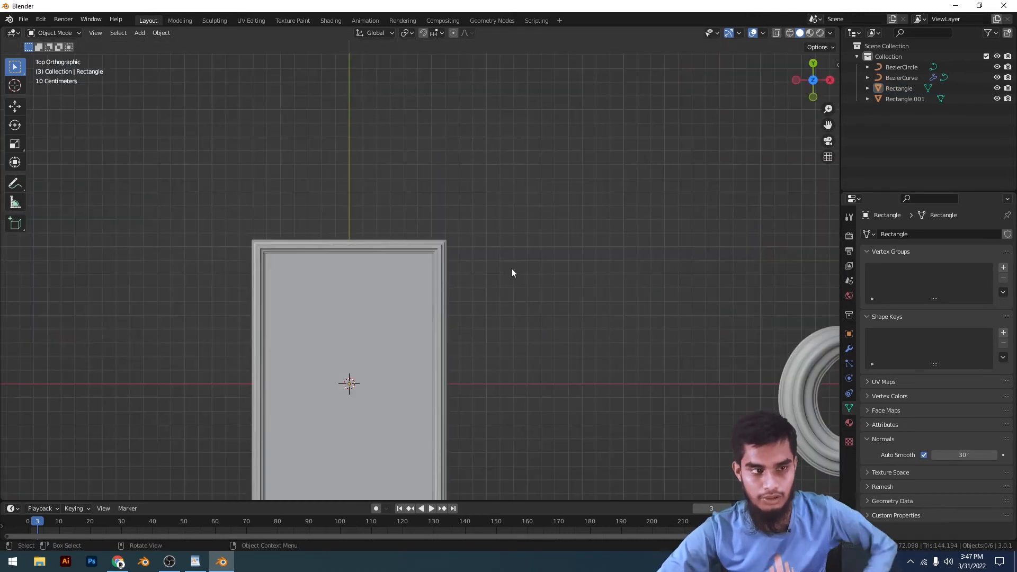
{"action": "scroll", "coordinate": [511, 268], "scroll_direction": "down", "scroll_amount": 5}
{"action": "scroll", "coordinate": [441, 276], "scroll_direction": "up", "scroll_amount": 5}
{"action": "middle_click_drag", "start_coordinate": [441, 276], "coordinate": [461, 160], "text": "shift"}
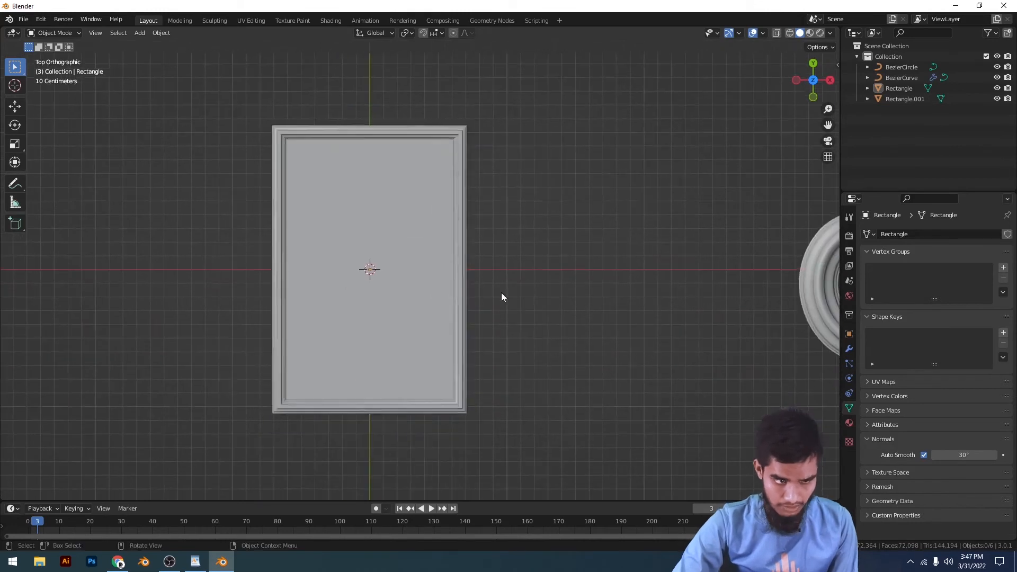
{"action": "scroll", "coordinate": [501, 292], "scroll_direction": "down", "scroll_amount": 2}
{"action": "middle_click_drag", "start_coordinate": [481, 295], "coordinate": [490, 197], "text": "shift"}
Round the frame's lower-right corner by beveling its diagonal edge loop with several segments
{"action": "scroll", "coordinate": [435, 269], "scroll_direction": "up", "scroll_amount": 5}
{"action": "middle_click_drag", "start_coordinate": [534, 275], "coordinate": [543, 301], "text": "shift"}
{"action": "key", "text": "Tab"}
{"action": "scroll", "coordinate": [660, 347], "scroll_direction": "up", "scroll_amount": 3}
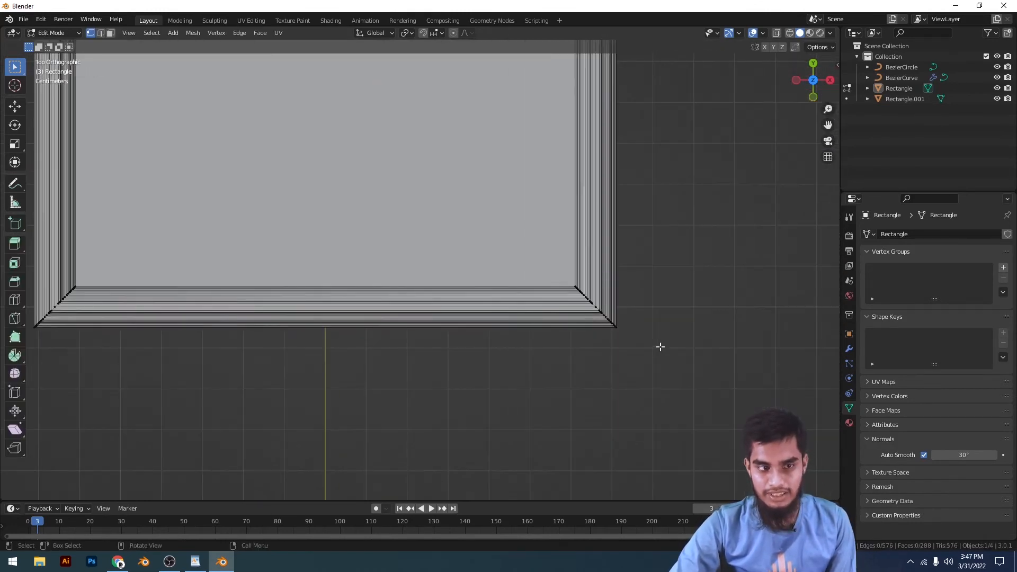
{"action": "scroll", "coordinate": [406, 245], "scroll_direction": "up", "scroll_amount": 2}
{"action": "scroll", "coordinate": [574, 244], "scroll_direction": "up", "scroll_amount": 2}
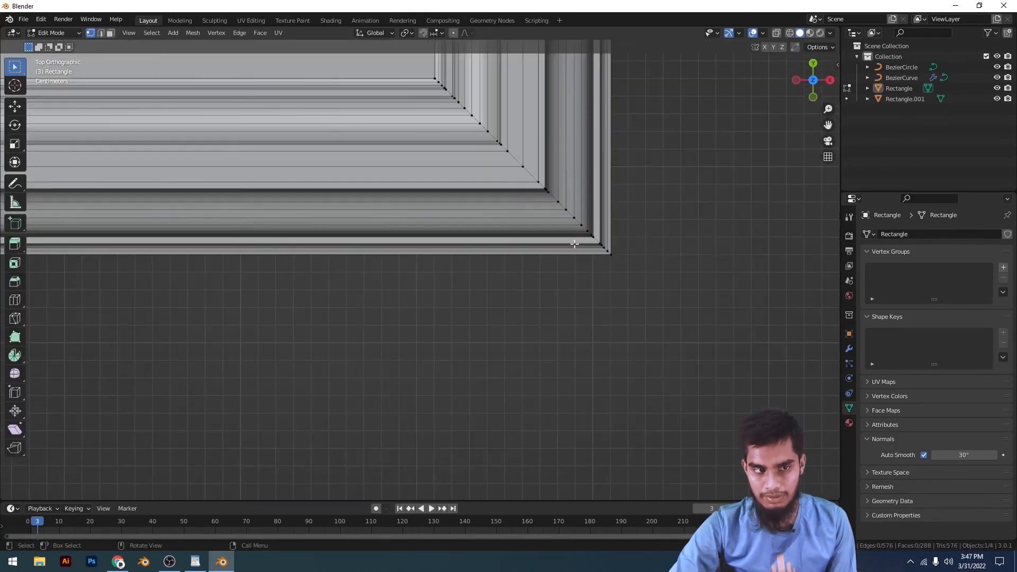
{"action": "left_click", "coordinate": [567, 210], "text": "alt"}
{"action": "scroll", "coordinate": [547, 217], "scroll_direction": "down", "scroll_amount": 4}
{"action": "middle_click_drag", "start_coordinate": [547, 218], "coordinate": [543, 266], "text": "shift"}
{"action": "key", "text": "ctrl+b"}
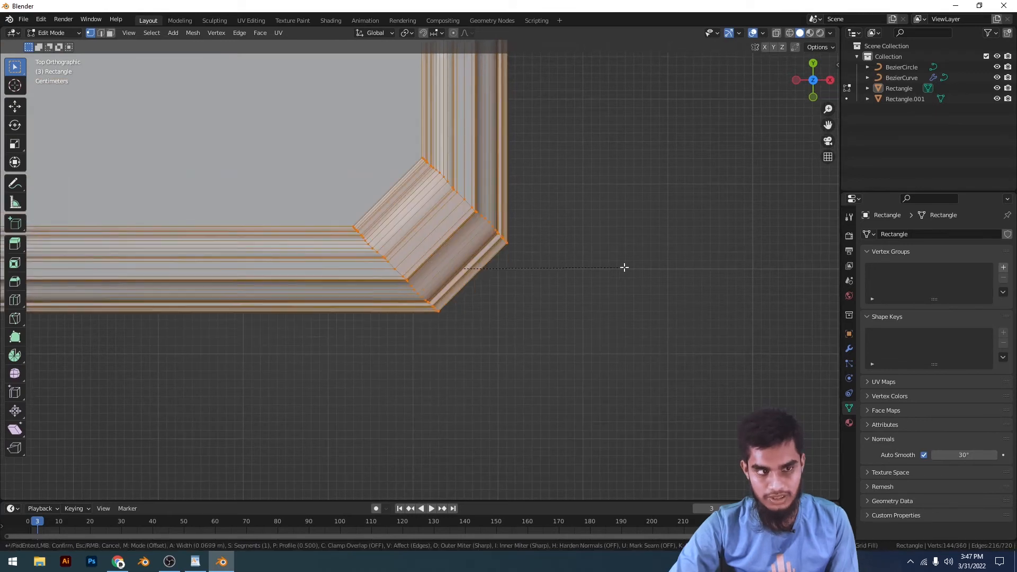
{"action": "scroll", "coordinate": [625, 268], "scroll_direction": "up", "scroll_amount": 4}
{"action": "left_click", "coordinate": [630, 213]}
{"action": "scroll", "coordinate": [630, 213], "scroll_direction": "down", "scroll_amount": 2}
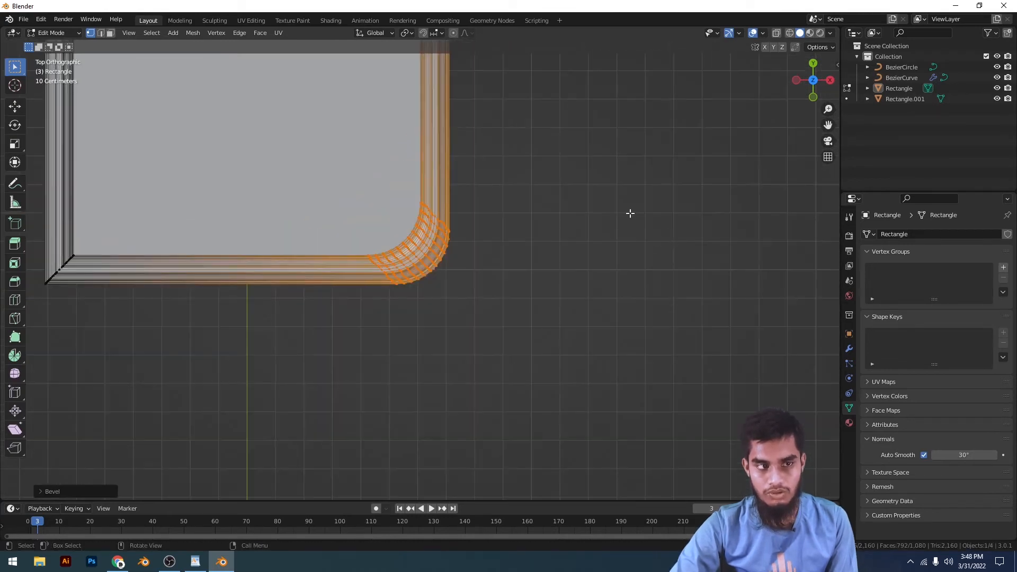
Check the rounded corner in Object Mode, return to Edit Mode and undo the corner bevel
{"action": "key", "text": "Tab"}
{"action": "scroll", "coordinate": [587, 209], "scroll_direction": "down", "scroll_amount": 6}
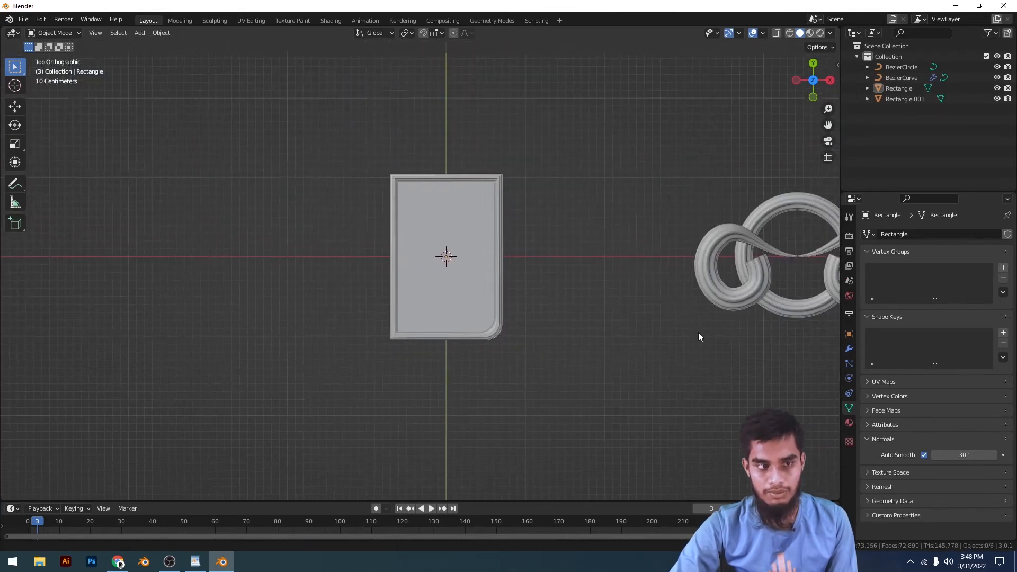
{"action": "key", "text": "Tab"}
{"action": "middle_click_drag", "start_coordinate": [443, 179], "coordinate": [476, 225], "text": "shift"}
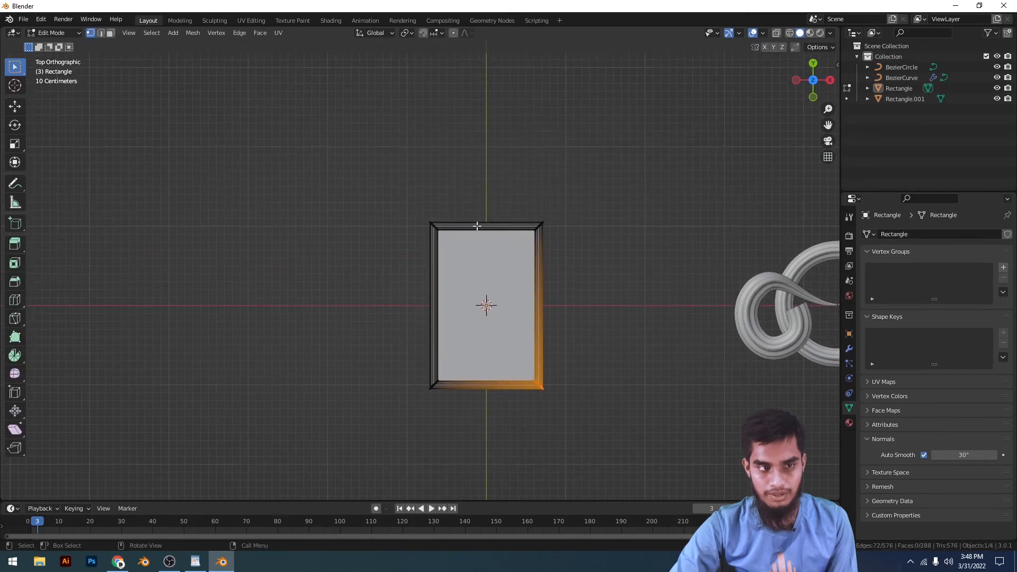
Add the frame's upper-left diagonal edge loop to the selected lower-right one, bevel both corners into wide curves, and return to Object Mode
{"action": "scroll", "coordinate": [499, 152], "scroll_direction": "up", "scroll_amount": 8}
{"action": "middle_click_drag", "start_coordinate": [500, 152], "coordinate": [480, 292], "text": "shift"}
{"action": "scroll", "coordinate": [498, 171], "scroll_direction": "up", "scroll_amount": 6}
{"action": "middle_click_drag", "start_coordinate": [497, 171], "coordinate": [411, 319], "text": "shift"}
{"action": "scroll", "coordinate": [460, 303], "scroll_direction": "up", "scroll_amount": 4}
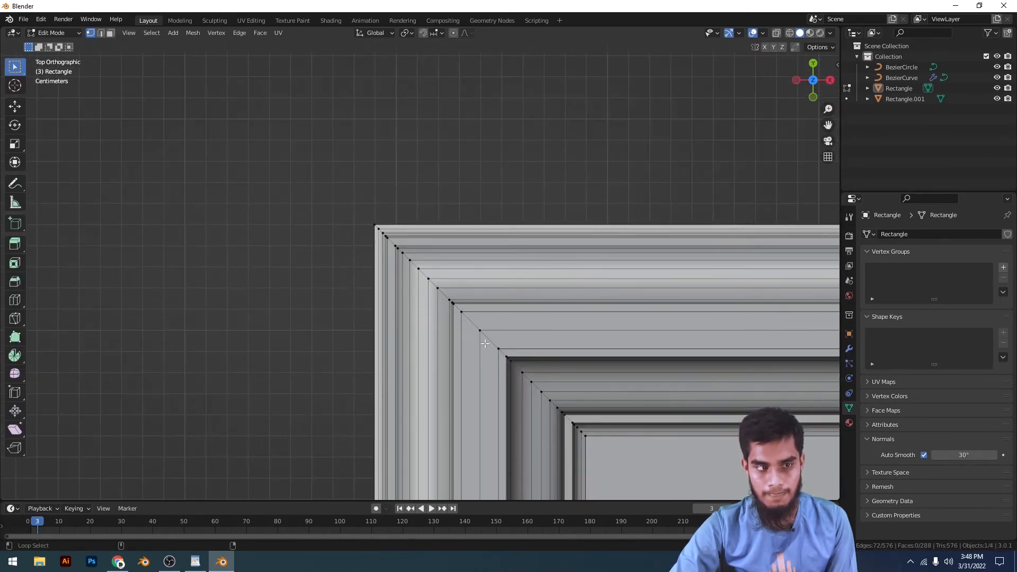
{"action": "left_click", "coordinate": [493, 341], "text": "alt+shift"}
{"action": "scroll", "coordinate": [493, 341], "scroll_direction": "down", "scroll_amount": 12}
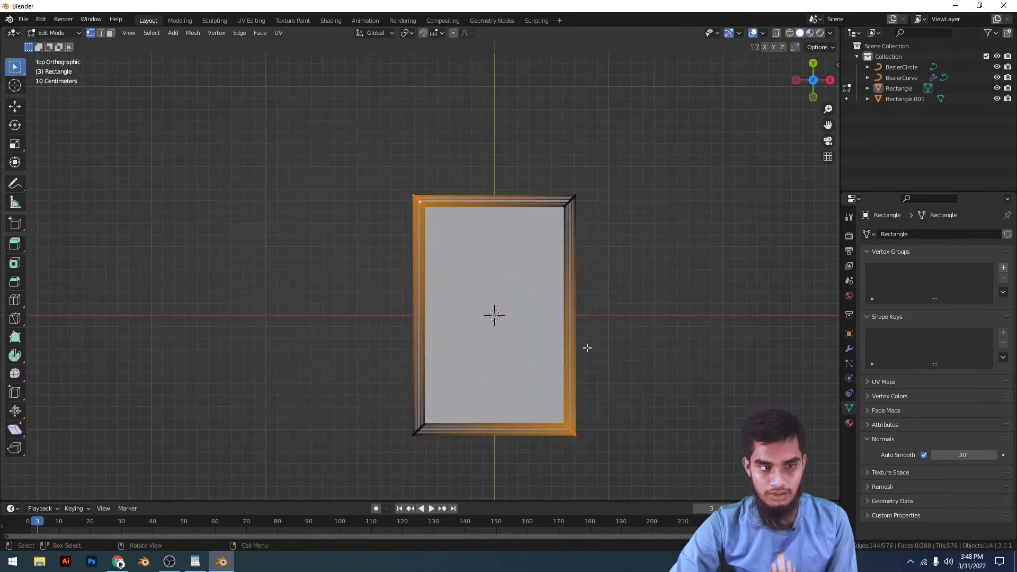
{"action": "left_click", "coordinate": [672, 335]}
{"action": "key", "text": "Tab"}
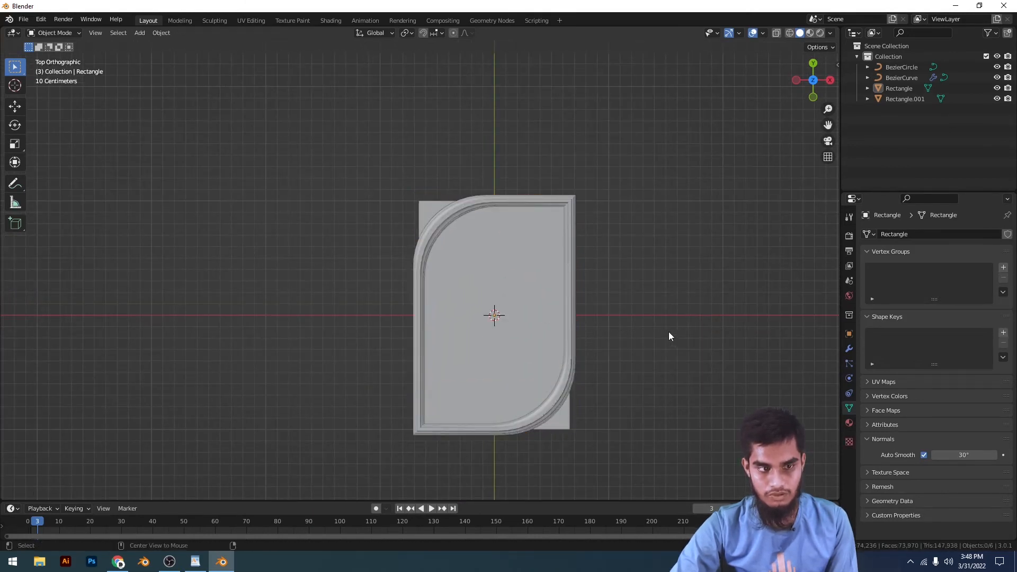
Enter Edit Mode on the inner panel whose square corners stick out beyond the rounded frame
{"action": "middle_click_drag", "start_coordinate": [644, 311], "coordinate": [622, 273], "text": "shift"}
{"action": "scroll", "coordinate": [622, 269], "scroll_direction": "up", "scroll_amount": 3}
{"action": "middle_click_drag", "start_coordinate": [614, 386], "coordinate": [559, 300], "text": "shift"}
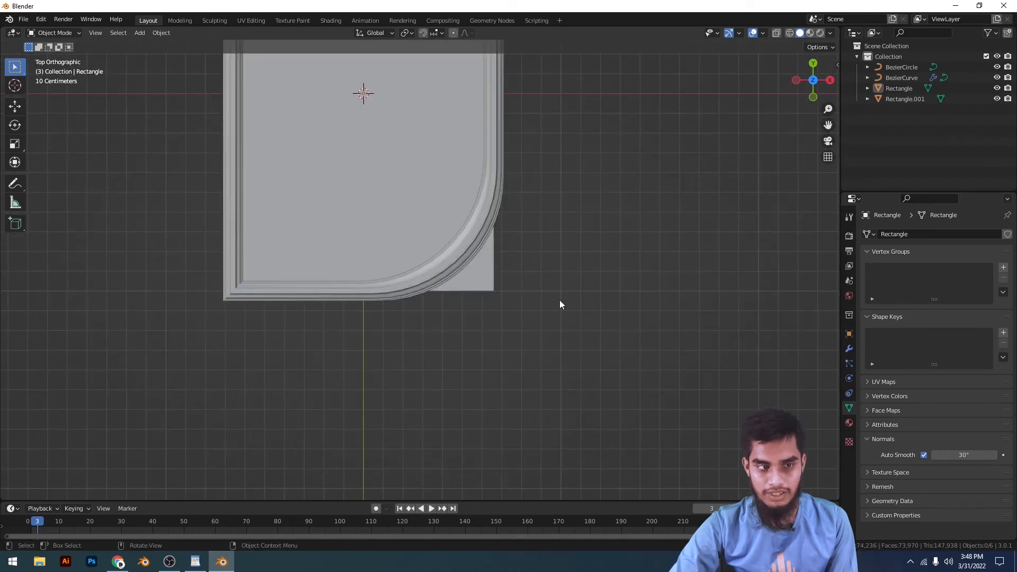
{"action": "left_click", "coordinate": [486, 281]}
{"action": "key", "text": "Tab"}
{"action": "scroll", "coordinate": [513, 317], "scroll_direction": "up", "scroll_amount": 4}
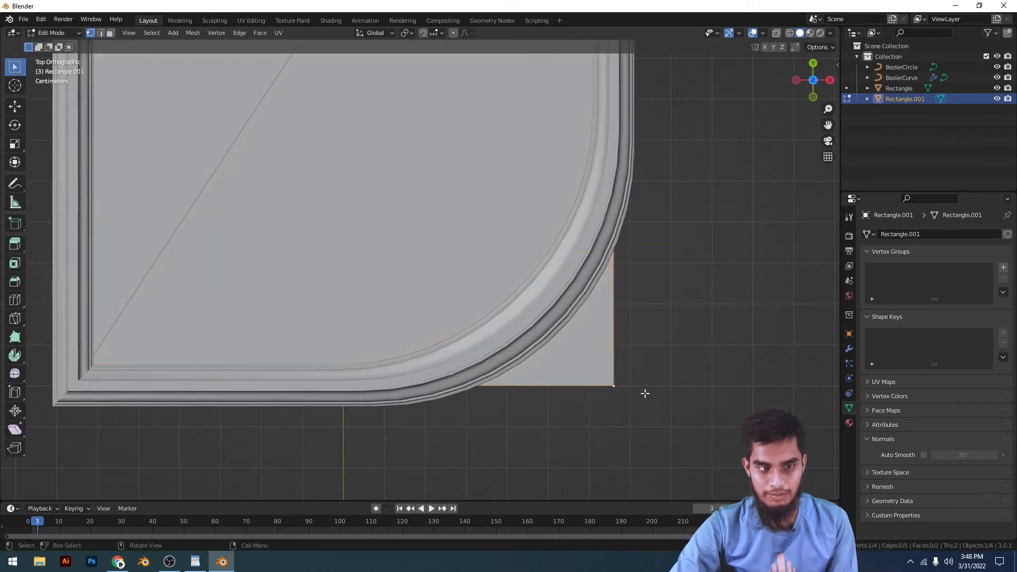
{"action": "scroll", "coordinate": [645, 393], "scroll_direction": "down", "scroll_amount": 5}
{"action": "middle_click_drag", "start_coordinate": [298, 179], "coordinate": [388, 306], "text": "shift"}
Try to round only the panel's upper-left corner with a vertex bevel
{"action": "left_click", "coordinate": [374, 104]}
{"action": "middle_click_drag", "start_coordinate": [633, 295], "coordinate": [575, 245], "text": "shift"}
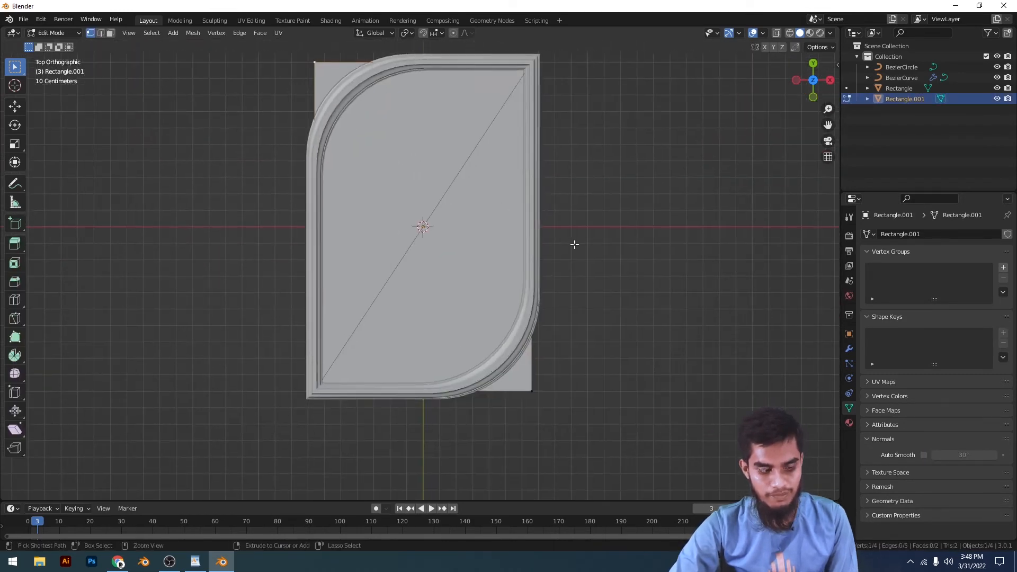
{"action": "key", "text": "ctrl+shift+b"}
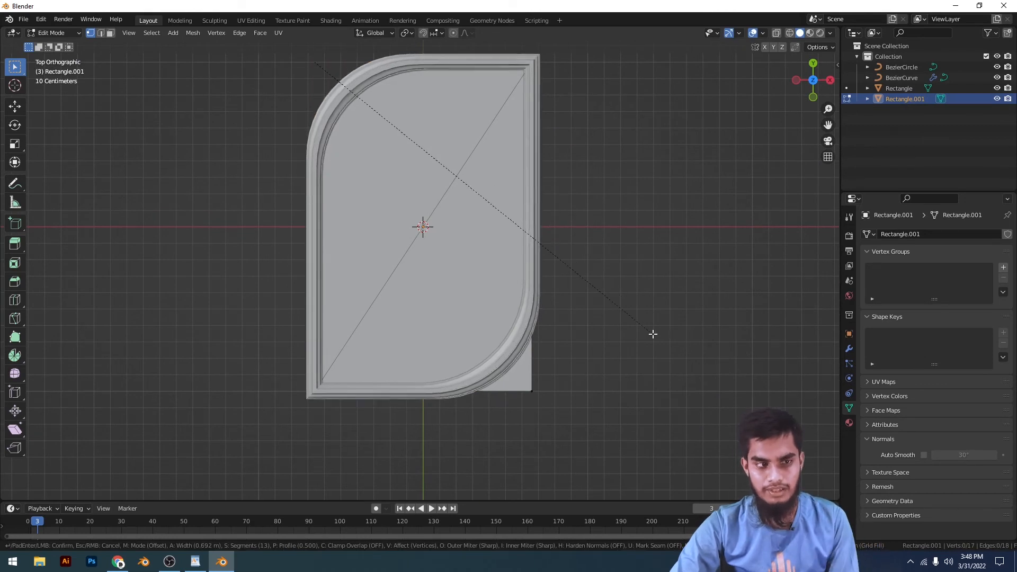
{"action": "key", "text": "Escape"}
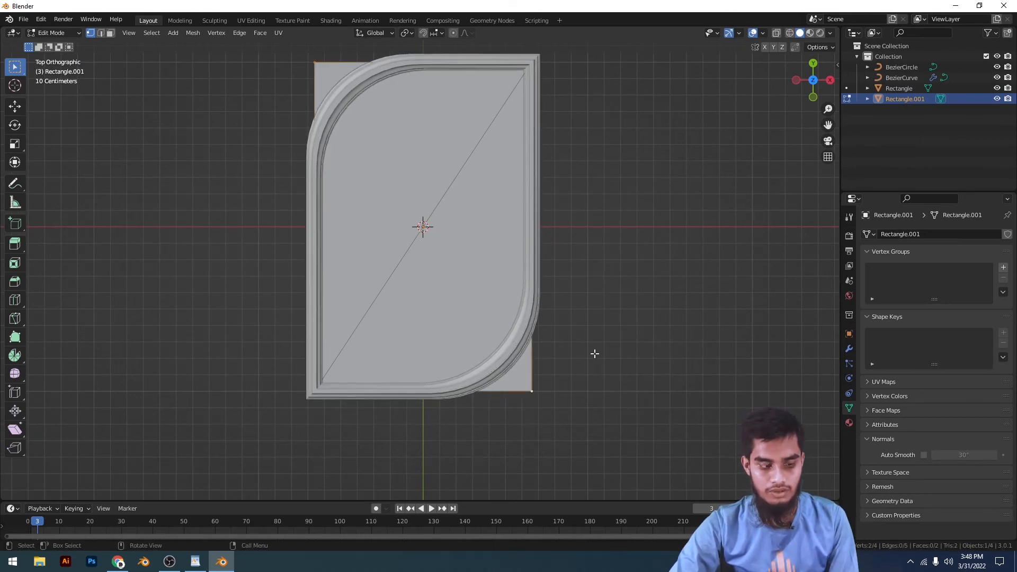
Round the panel's upper-left and lower-right corners with a 13-segment vertex bevel to match the frame, and return to Object Mode
{"action": "key", "text": "ctrl+shift+b"}
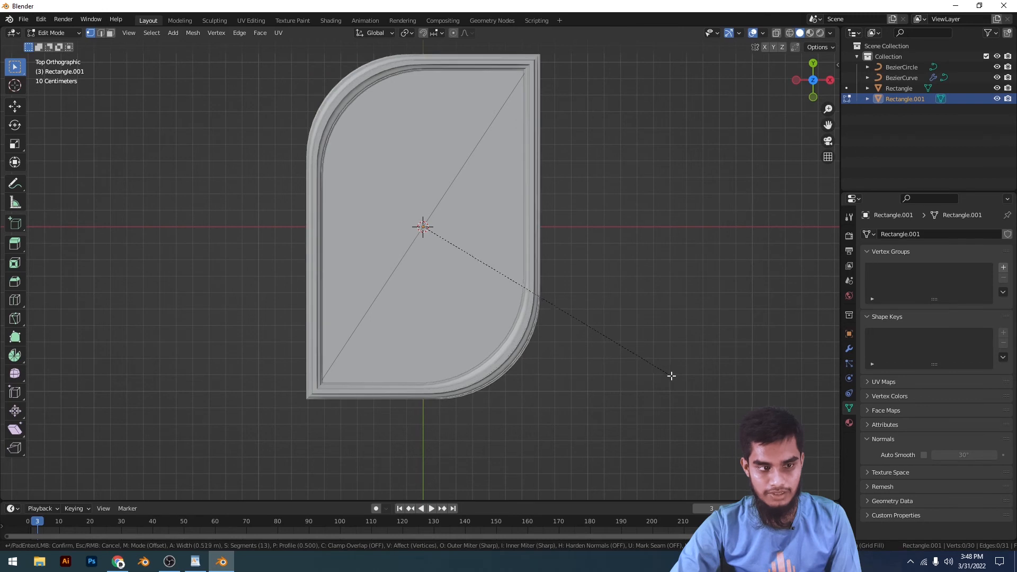
{"action": "left_click", "coordinate": [687, 384]}
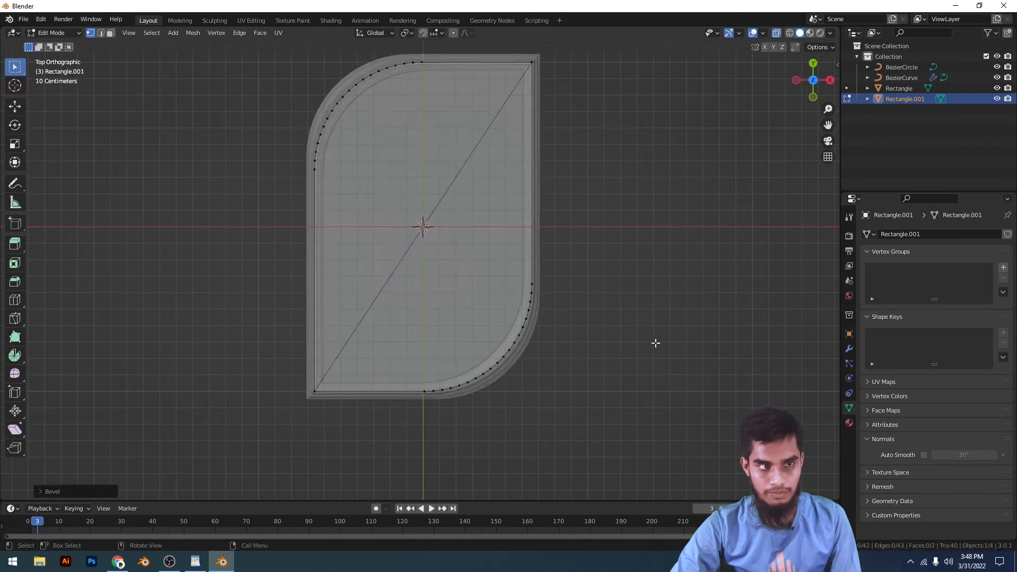
{"action": "key", "text": "Tab"}
{"action": "left_click", "coordinate": [640, 317]}
{"action": "middle_click_drag", "start_coordinate": [640, 317], "coordinate": [478, 365]}
{"action": "left_click", "coordinate": [478, 367]}
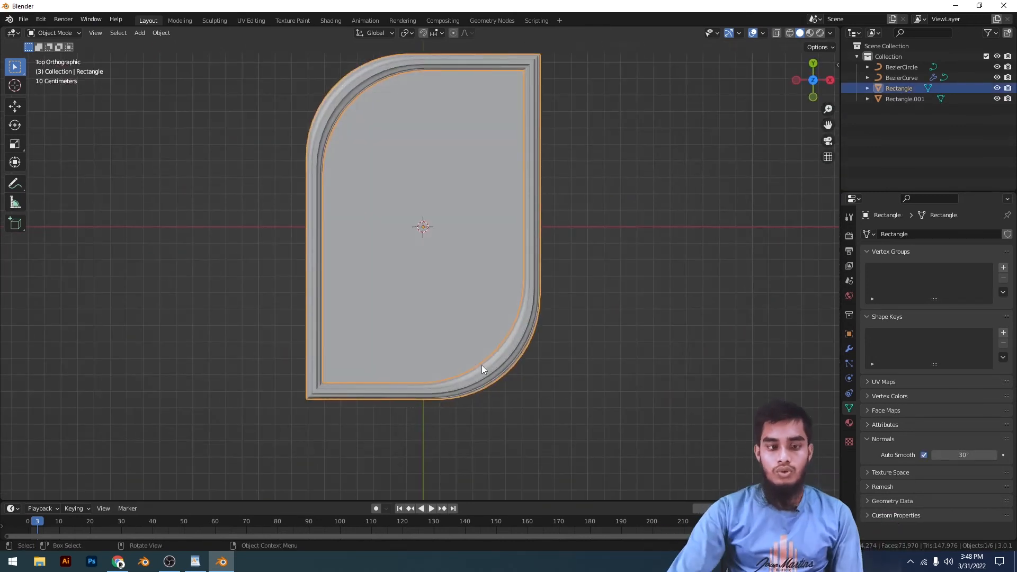
Delete the mirrored curl curve that overlaps the ring
{"action": "middle_click_drag", "start_coordinate": [614, 244], "coordinate": [309, 207], "text": "shift"}
{"action": "scroll", "coordinate": [568, 259], "scroll_direction": "down", "scroll_amount": 4}
{"action": "scroll", "coordinate": [308, 207], "scroll_direction": "up", "scroll_amount": 2}
{"action": "left_click", "coordinate": [550, 260]}
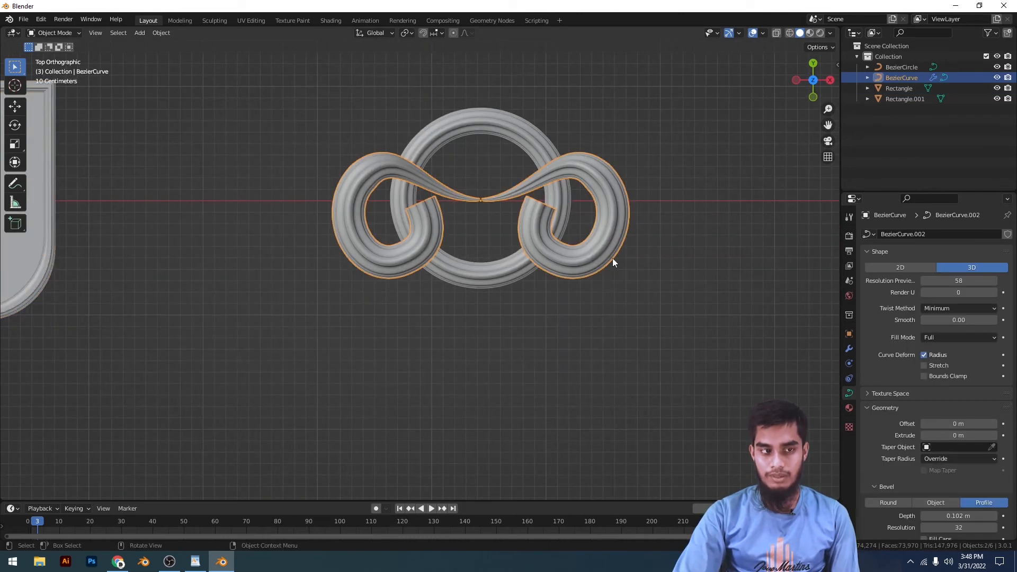
{"action": "left_click", "coordinate": [611, 258]}
{"action": "left_click", "coordinate": [591, 252]}
{"action": "key", "text": "Delete"}
Select the ring and replace its custom bevel profile with a different preset
{"action": "left_click", "coordinate": [535, 258]}
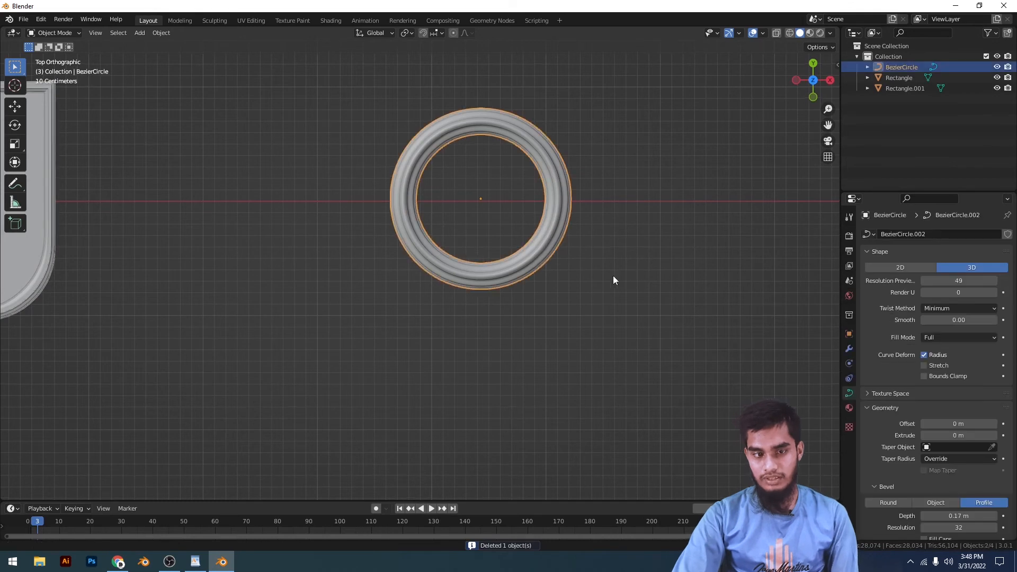
{"action": "middle_click_drag", "start_coordinate": [614, 280], "coordinate": [573, 308], "text": "shift"}
{"action": "scroll", "coordinate": [991, 462], "scroll_direction": "down", "scroll_amount": 8}
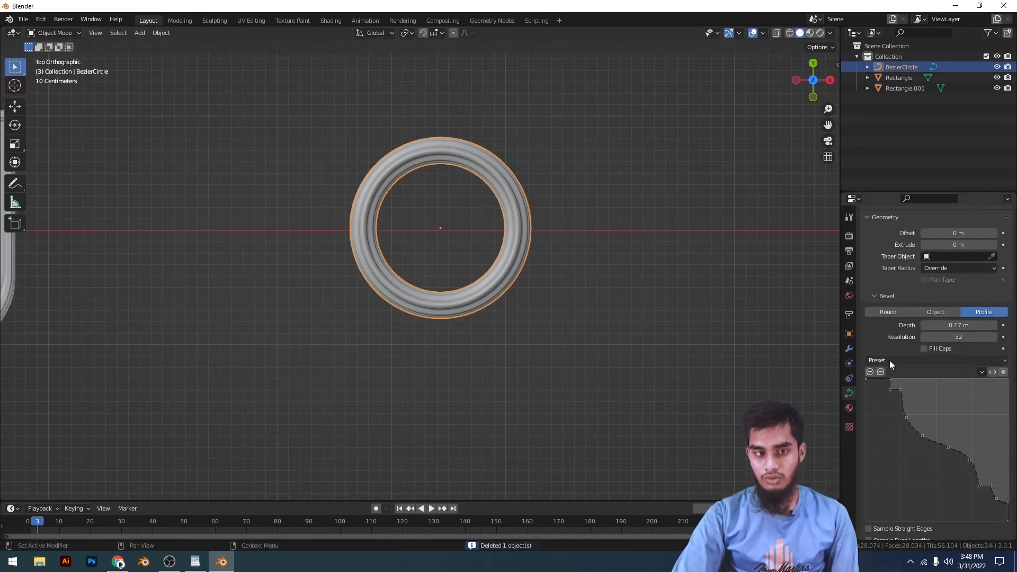
{"action": "left_click", "coordinate": [889, 360]}
{"action": "left_click", "coordinate": [903, 371]}
Reshape the ring's bevel profile into a wavy molding by adding and repositioning several control points along the graph
{"action": "middle_click_drag", "start_coordinate": [582, 328], "coordinate": [609, 248]}
{"action": "mouse_move", "coordinate": [932, 444]}
{"action": "left_mouse_down"}
{"action": "mouse_move", "coordinate": [960, 405]}
{"action": "mouse_move", "coordinate": [922, 429]}
{"action": "left_mouse_up"}
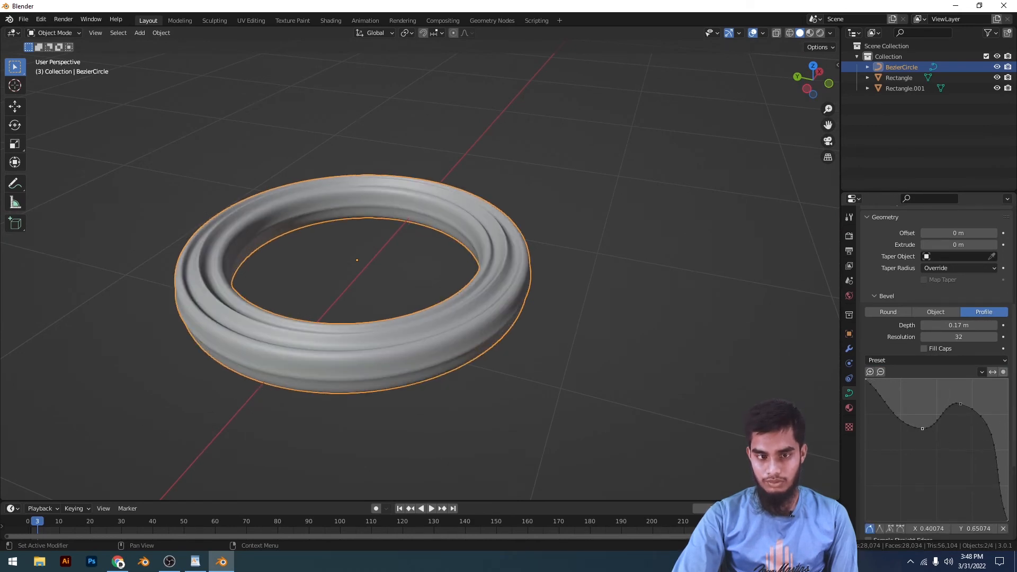
{"action": "left_click_drag", "start_coordinate": [988, 427], "coordinate": [955, 438]}
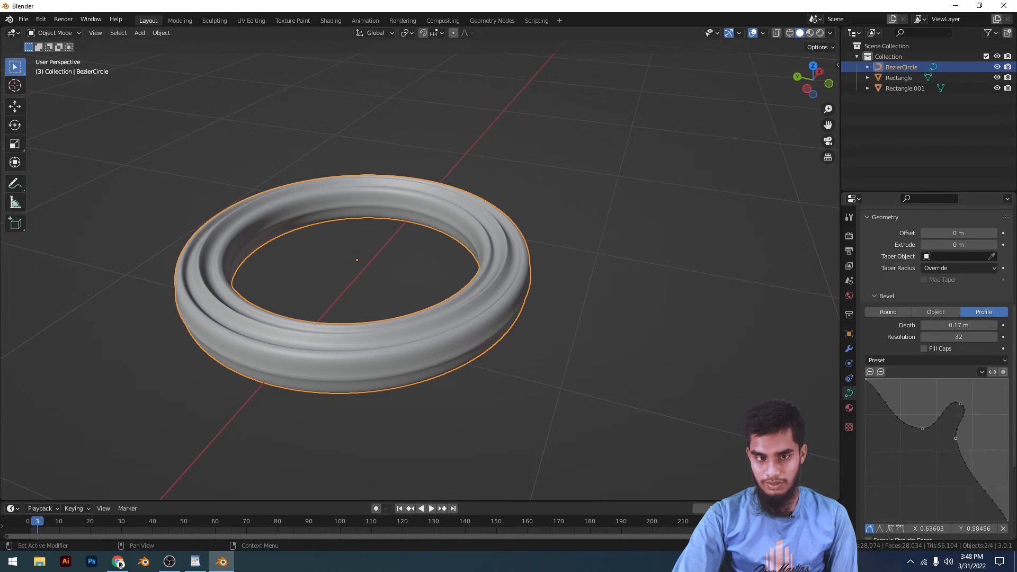
{"action": "left_click_drag", "start_coordinate": [888, 405], "coordinate": [928, 408]}
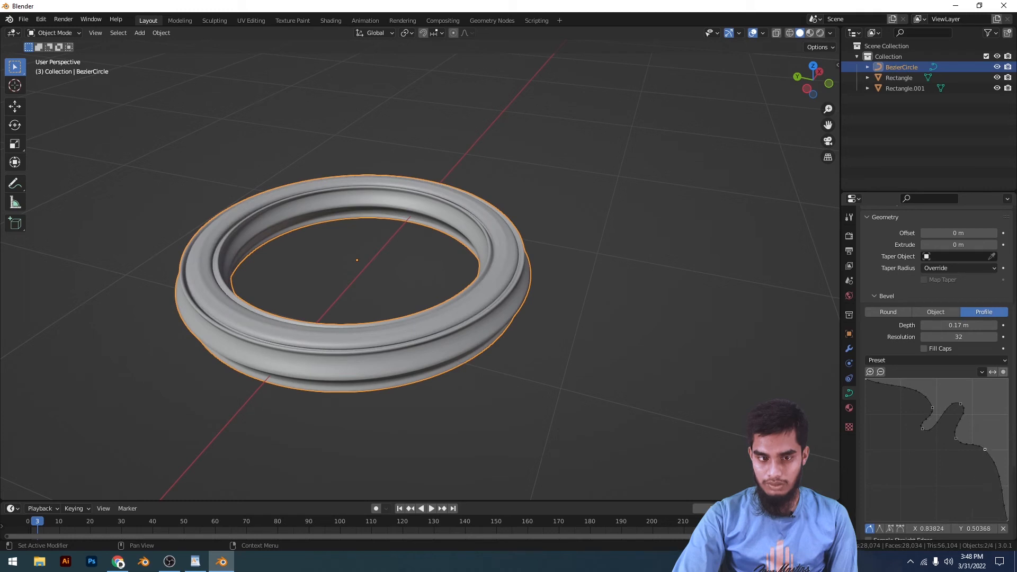
{"action": "left_click_drag", "start_coordinate": [984, 449], "coordinate": [965, 469]}
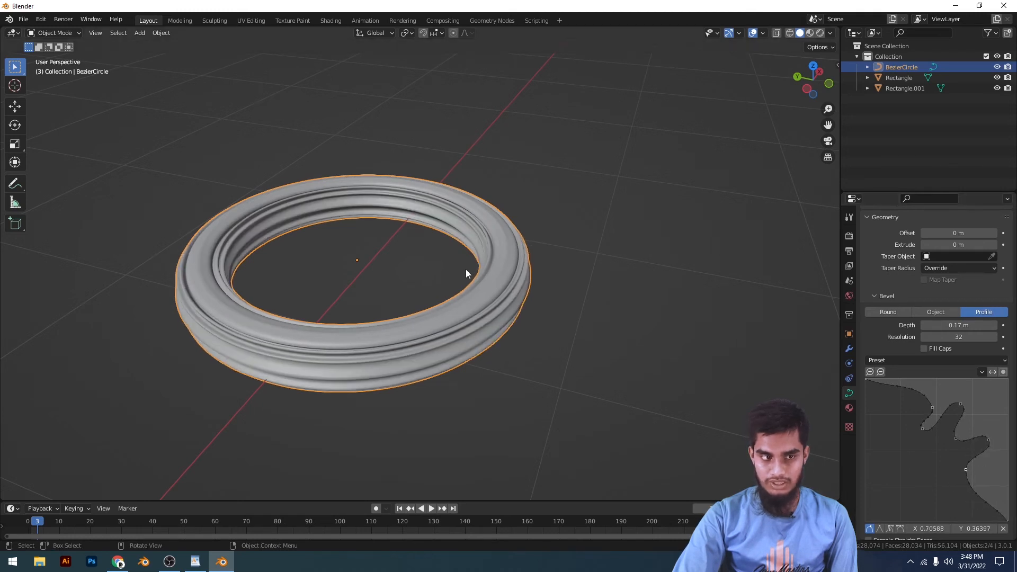
Inspect the ring's new molded profile from a different angle
{"action": "left_click", "coordinate": [466, 269]}
{"action": "scroll", "coordinate": [465, 269], "scroll_direction": "down", "scroll_amount": 4}
{"action": "middle_click_drag", "start_coordinate": [466, 269], "coordinate": [513, 326]}
{"action": "scroll", "coordinate": [513, 326], "scroll_direction": "up", "scroll_amount": 5}
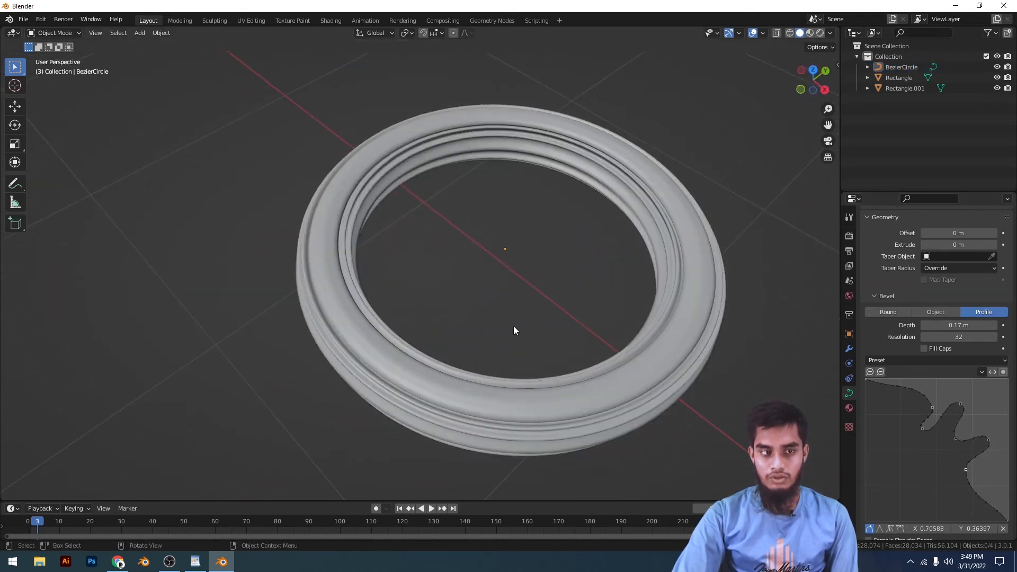
Raise one control point of the ring curve along Z in Edit Mode to bend the ring, and return to Object Mode
{"action": "left_click", "coordinate": [573, 379]}
{"action": "scroll", "coordinate": [621, 249], "scroll_direction": "down", "scroll_amount": 5}
{"action": "middle_click_drag", "start_coordinate": [621, 249], "coordinate": [685, 208]}
{"action": "scroll", "coordinate": [656, 275], "scroll_direction": "up", "scroll_amount": 3}
{"action": "key", "text": "Tab"}
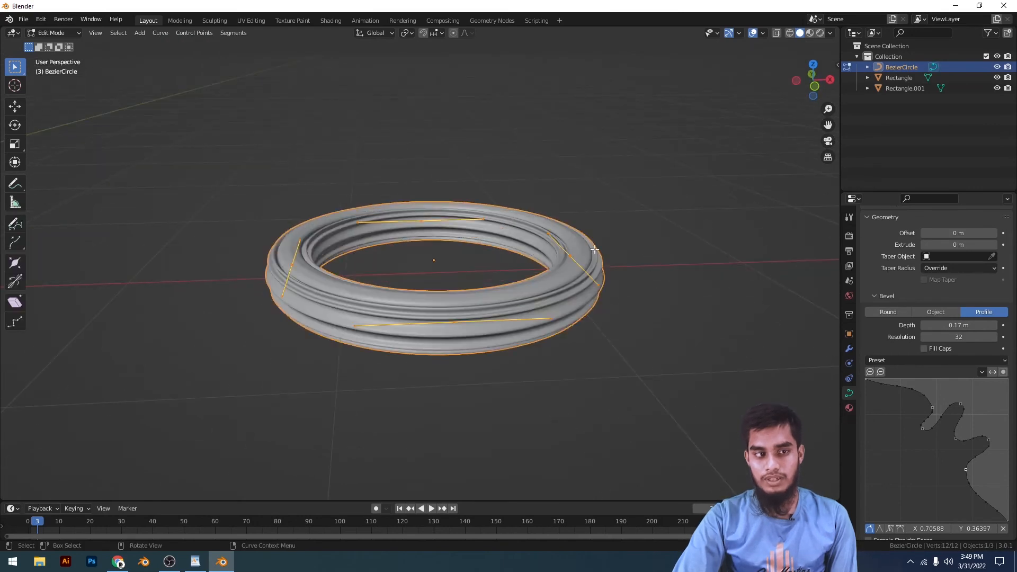
{"action": "left_click", "coordinate": [570, 255]}
{"action": "key", "text": "g"}
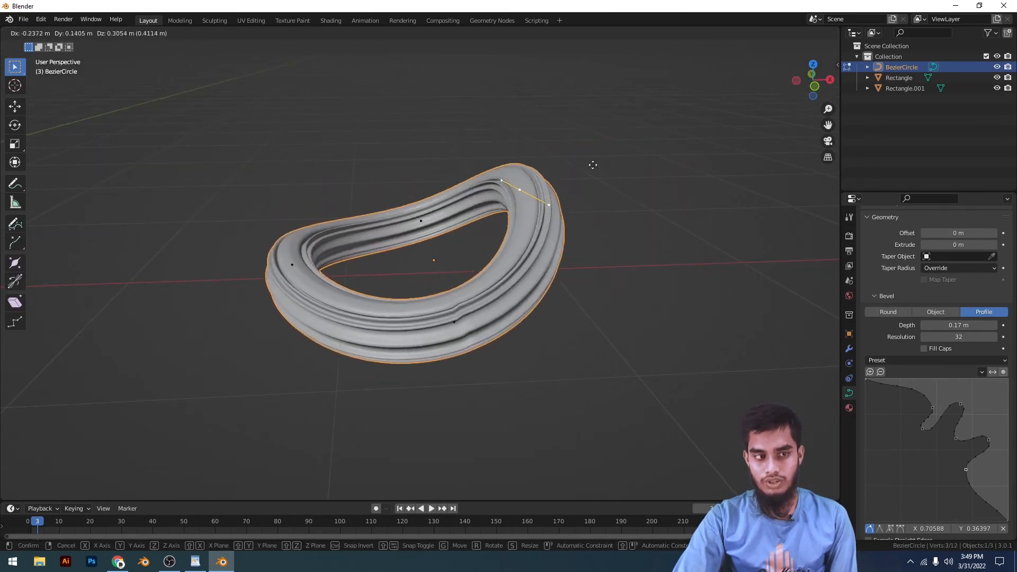
{"action": "key", "text": "z"}
{"action": "left_click", "coordinate": [673, 187]}
{"action": "key", "text": "Tab"}
Examine the bent ring from another angle and look over its remaining curve bevel options
{"action": "left_click", "coordinate": [672, 187]}
{"action": "scroll", "coordinate": [616, 153], "scroll_direction": "down", "scroll_amount": 4}
{"action": "middle_click_drag", "start_coordinate": [616, 154], "coordinate": [629, 214]}
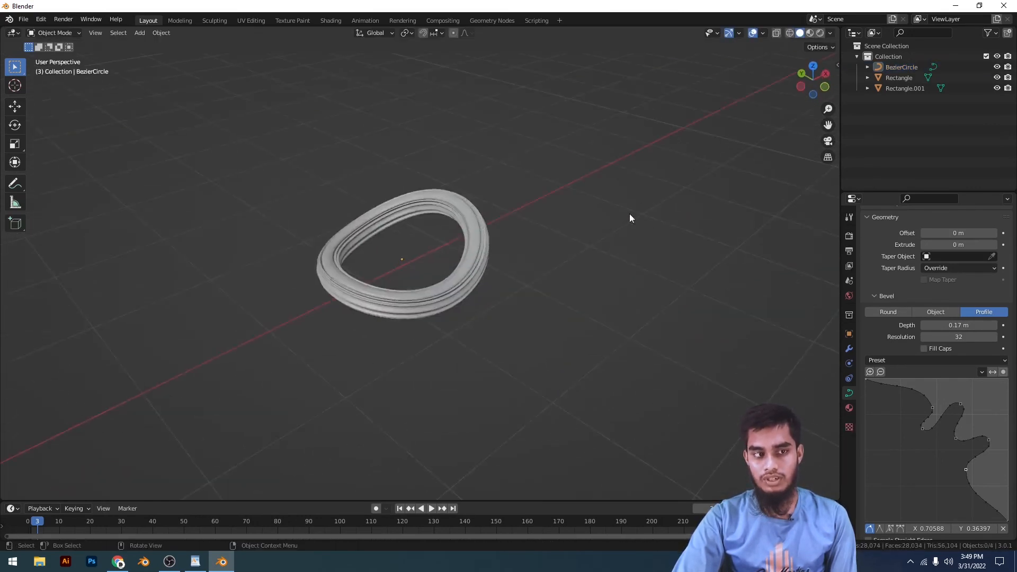
{"action": "scroll", "coordinate": [479, 288], "scroll_direction": "up", "scroll_amount": 4}
{"action": "scroll", "coordinate": [451, 286], "scroll_direction": "down", "scroll_amount": 6}
{"action": "scroll", "coordinate": [937, 405], "scroll_direction": "down", "scroll_amount": 5}
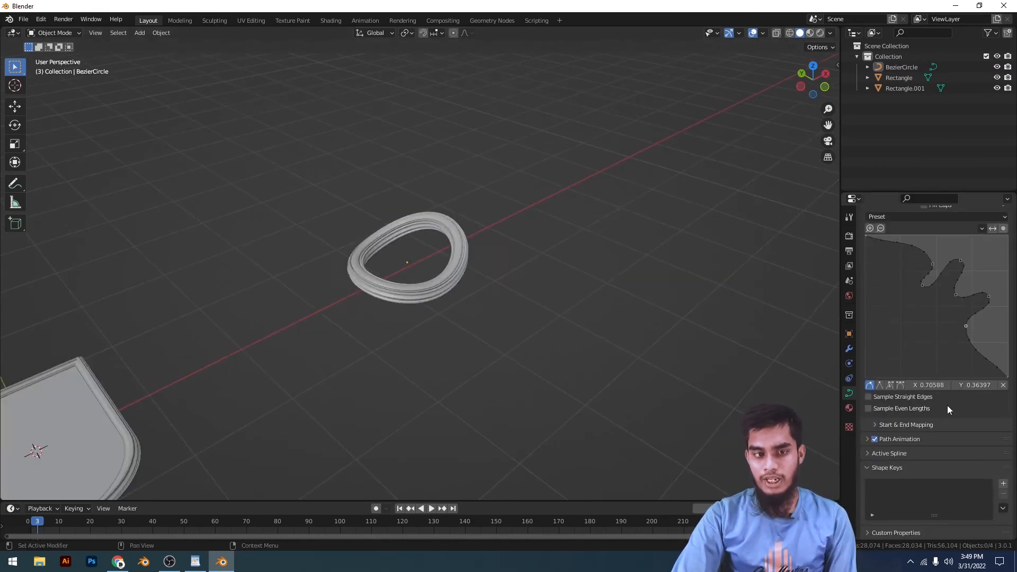
{"action": "scroll", "coordinate": [937, 421], "scroll_direction": "up", "scroll_amount": 6}
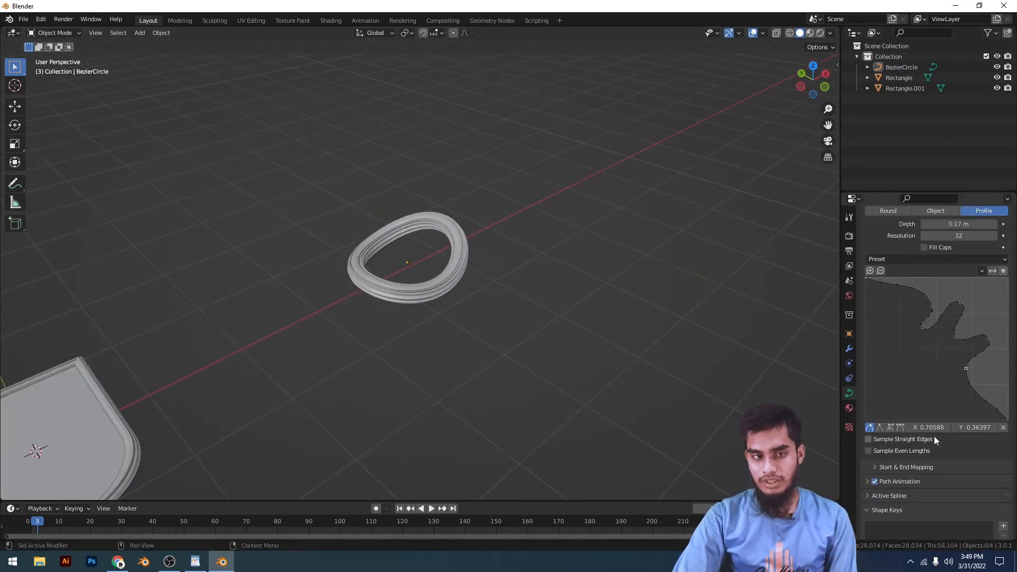
Select the bent ring and expand its bevel Start & End Mapping settings
{"action": "left_click", "coordinate": [396, 242]}
{"action": "scroll", "coordinate": [822, 362], "scroll_direction": "down", "scroll_amount": 4}
{"action": "scroll", "coordinate": [919, 415], "scroll_direction": "down", "scroll_amount": 5}
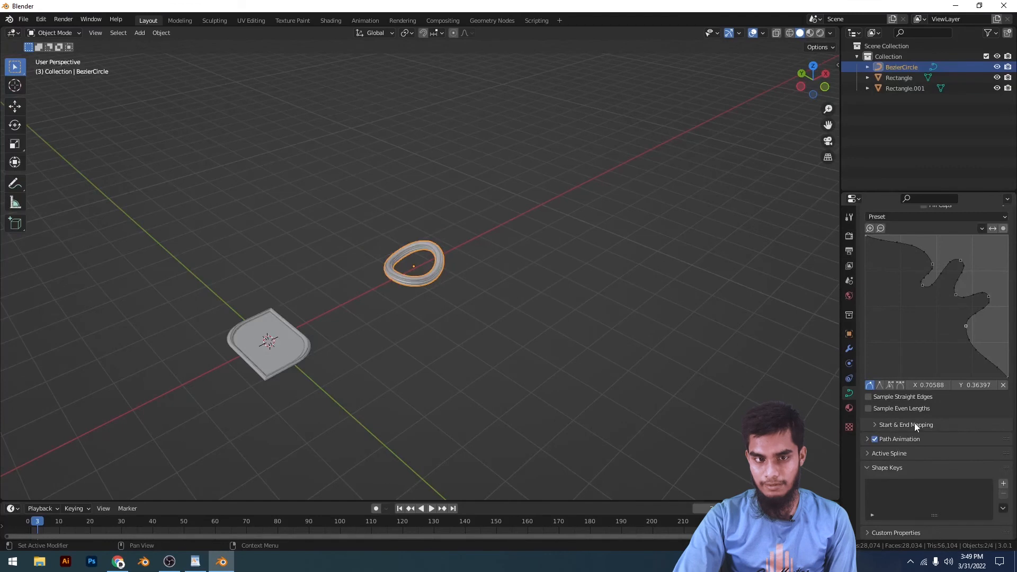
{"action": "left_click", "coordinate": [915, 423]}
{"action": "scroll", "coordinate": [640, 402], "scroll_direction": "up", "scroll_amount": 3}
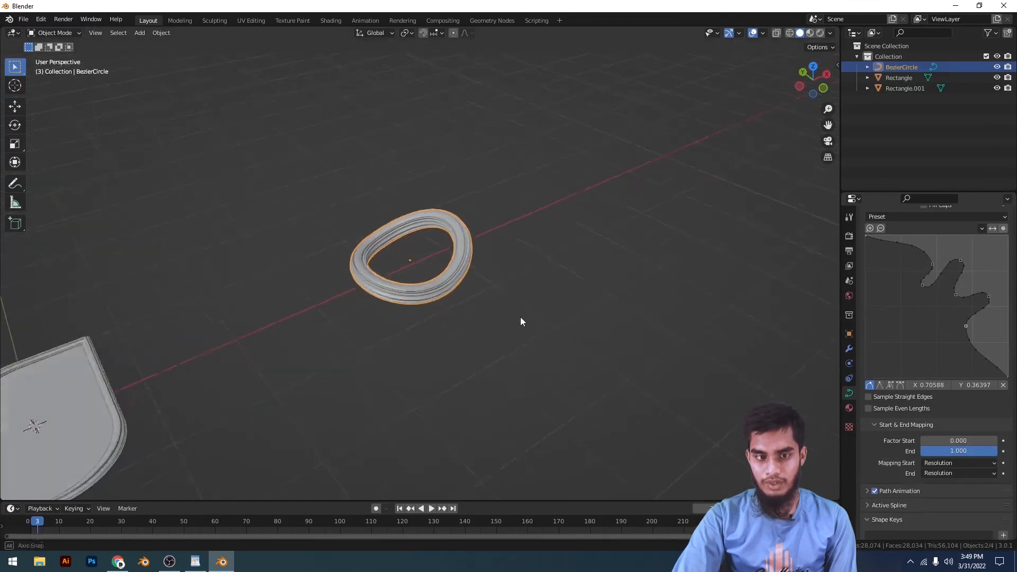
Delete the bent ring in top view and add a new Bezier curve
{"action": "key", "text": "KP_7"}
{"action": "key", "text": "Delete"}
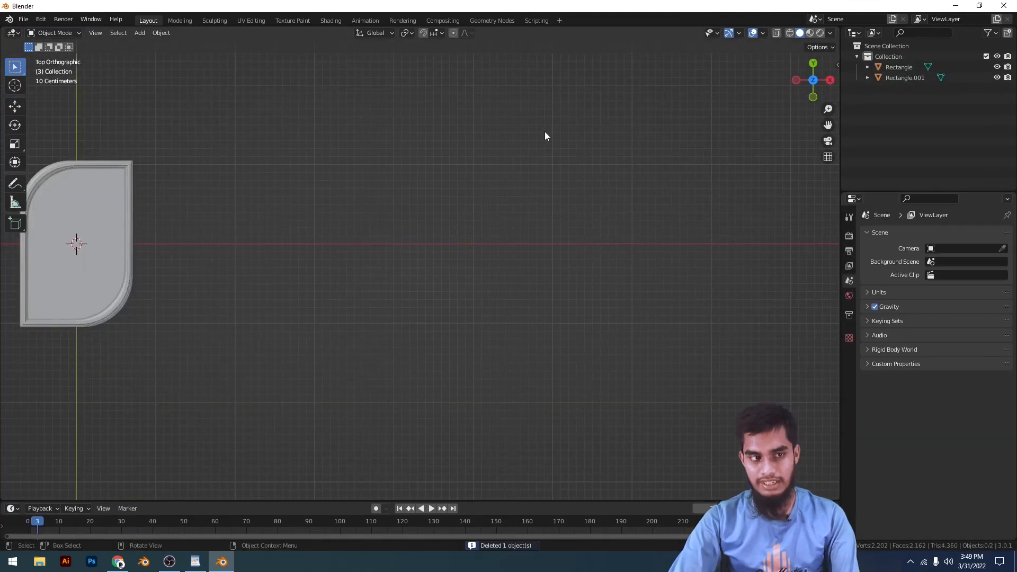
{"action": "key", "text": "shift+a"}
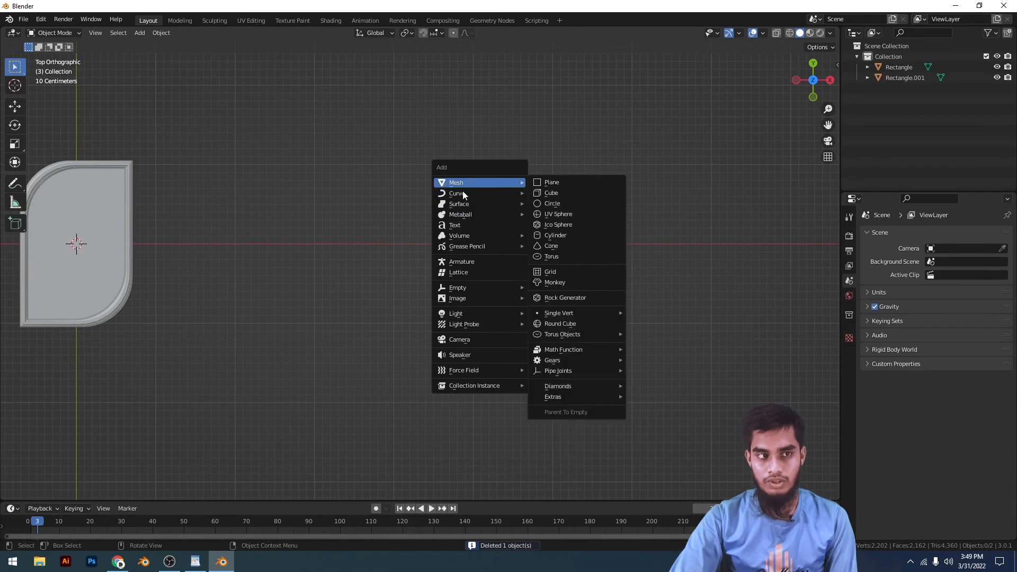
{"action": "mouse_move", "coordinate": [462, 193]}
{"action": "left_click", "coordinate": [578, 193]}
{"action": "scroll", "coordinate": [380, 305], "scroll_direction": "down", "scroll_amount": 4}
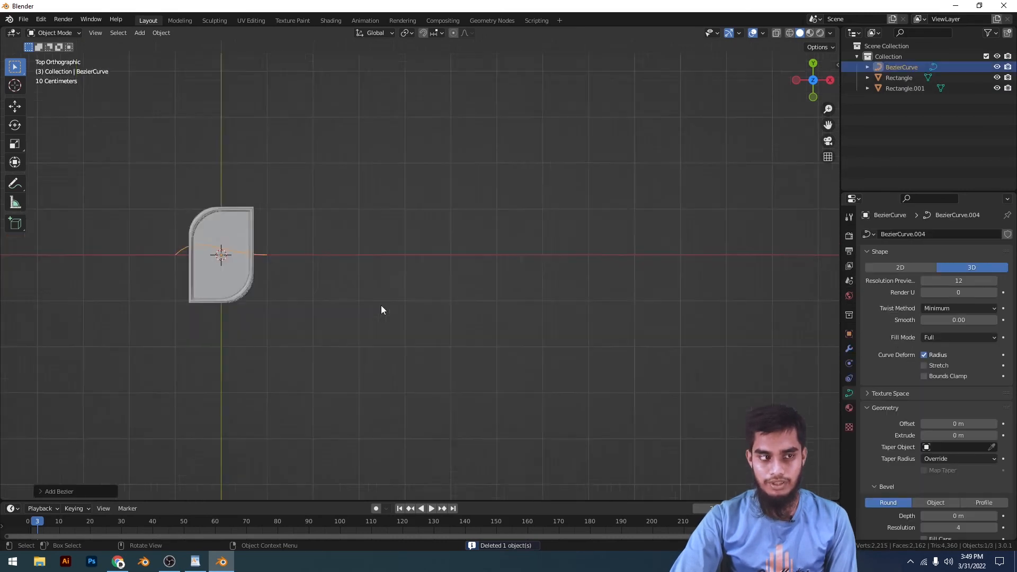
Scale up the new Bezier curve and move it along X to clear space beside the frame
{"action": "key", "text": "s"}
{"action": "left_click", "coordinate": [476, 281]}
{"action": "key", "text": "g"}
{"action": "key", "text": "x"}
{"action": "left_click", "coordinate": [600, 272]}
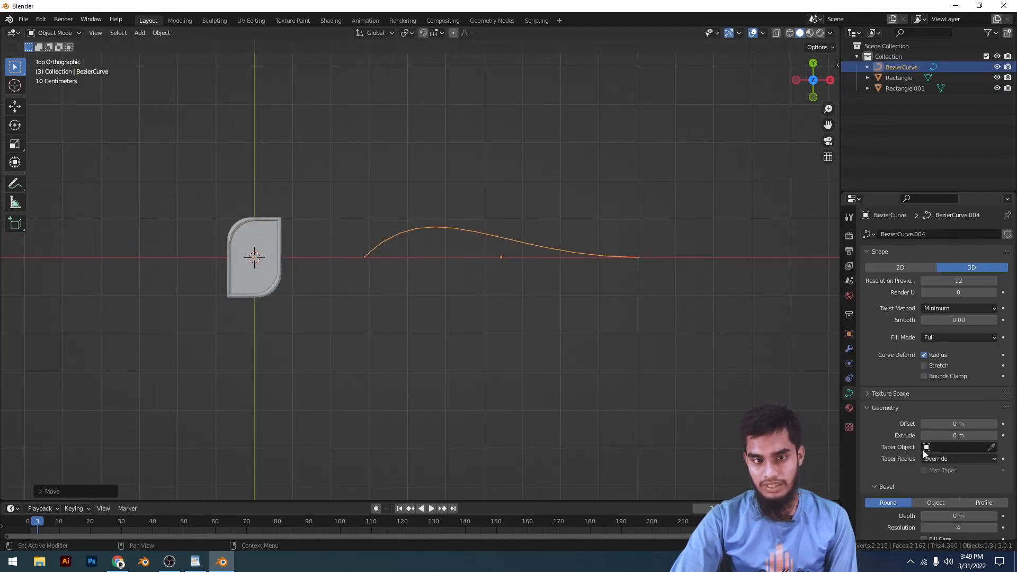
Give the Bezier curve a round bevel with a depth of 0.045 m
{"action": "scroll", "coordinate": [927, 450], "scroll_direction": "down", "scroll_amount": 4}
{"action": "mouse_move", "coordinate": [955, 431]}
{"action": "left_mouse_down"}
{"action": "mouse_move", "coordinate": [974, 431]}
{"action": "mouse_move", "coordinate": [960, 431]}
{"action": "left_mouse_up"}
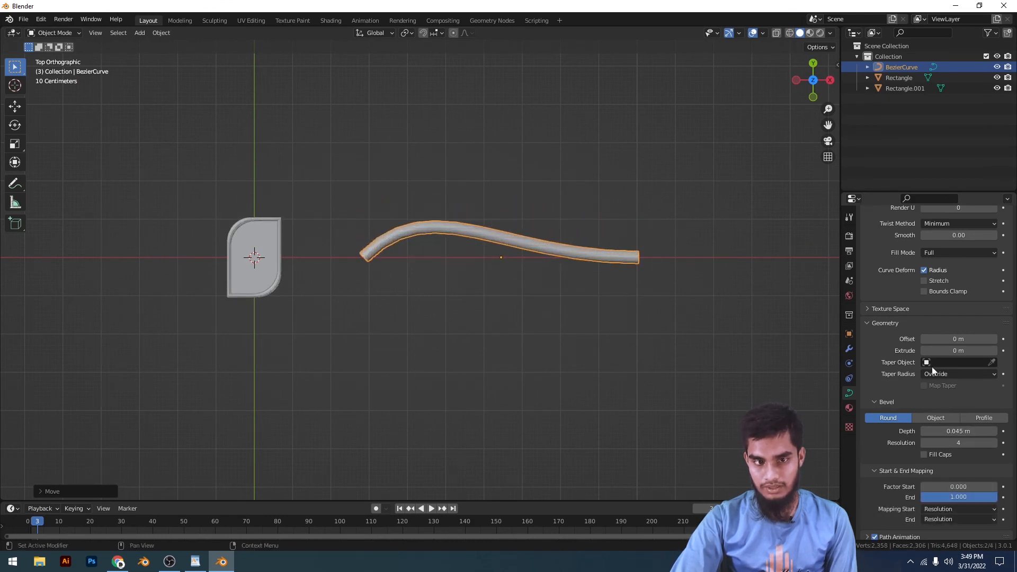
{"action": "scroll", "coordinate": [958, 302], "scroll_direction": "up", "scroll_amount": 5}
{"action": "scroll", "coordinate": [937, 482], "scroll_direction": "down", "scroll_amount": 5}
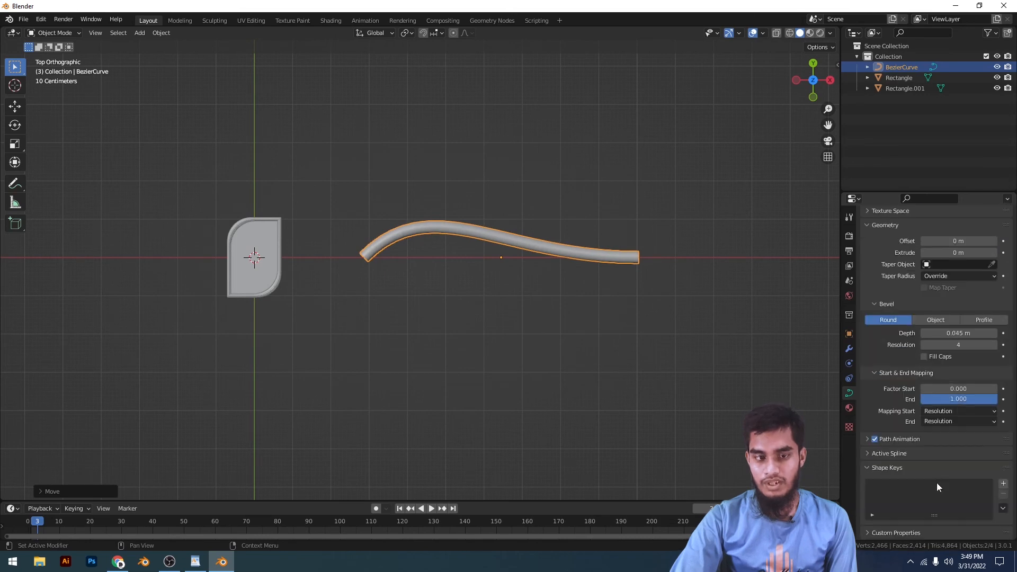
{"action": "scroll", "coordinate": [599, 327], "scroll_direction": "up", "scroll_amount": 4}
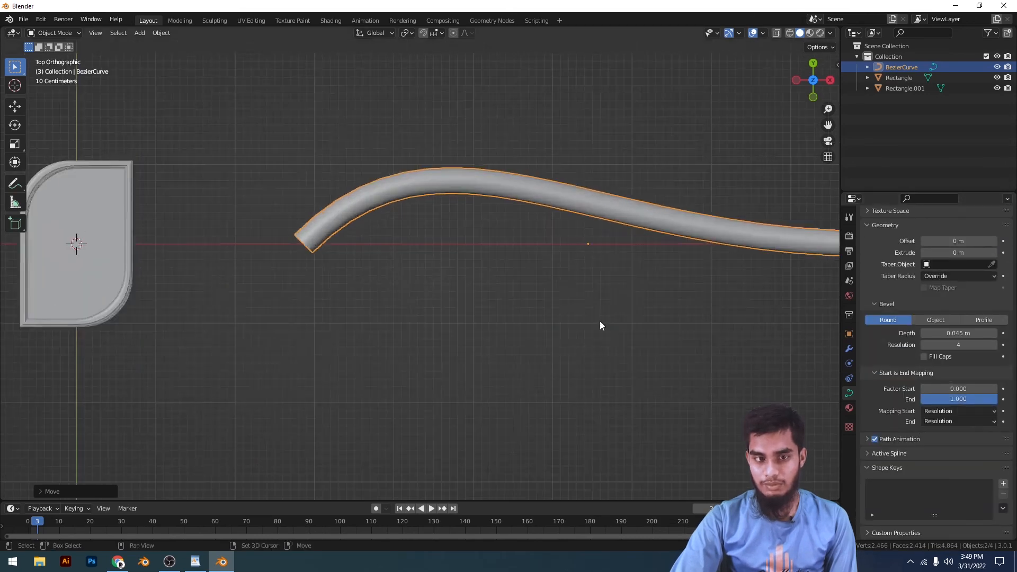
Try out the Bezier curve's bevel start and end mapping factors with the whole curve in view
{"action": "middle_click_drag", "start_coordinate": [599, 327], "coordinate": [567, 369], "text": "shift"}
{"action": "mouse_move", "coordinate": [967, 398]}
{"action": "left_mouse_down"}
{"action": "mouse_move", "coordinate": [896, 398]}
{"action": "mouse_move", "coordinate": [974, 398]}
{"action": "left_mouse_up"}
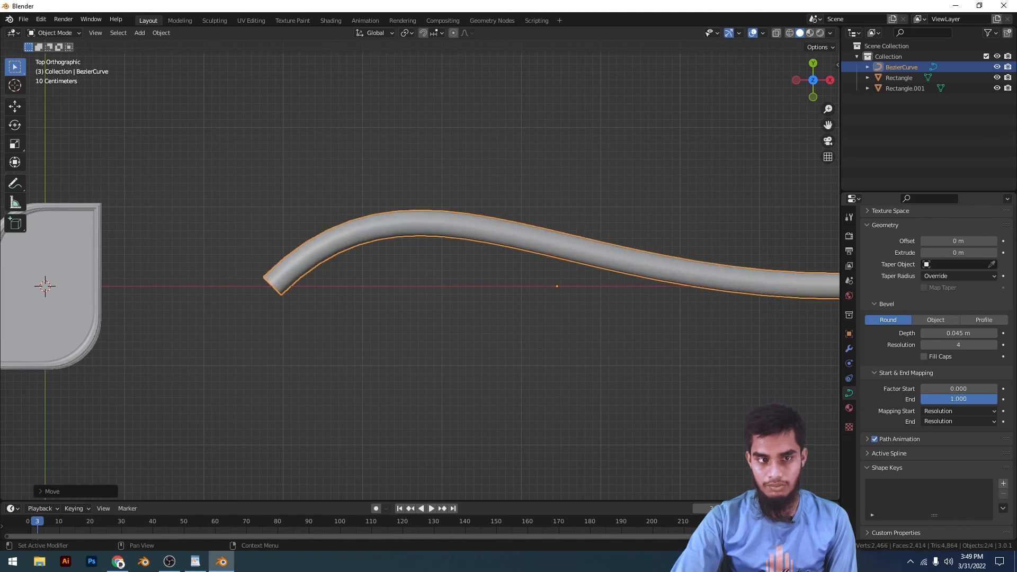
{"action": "scroll", "coordinate": [515, 395], "scroll_direction": "down", "scroll_amount": 5}
{"action": "middle_click_drag", "start_coordinate": [516, 395], "coordinate": [471, 413], "text": "shift"}
{"action": "scroll", "coordinate": [472, 414], "scroll_direction": "up", "scroll_amount": 1}
{"action": "scroll", "coordinate": [945, 379], "scroll_direction": "up", "scroll_amount": 1}
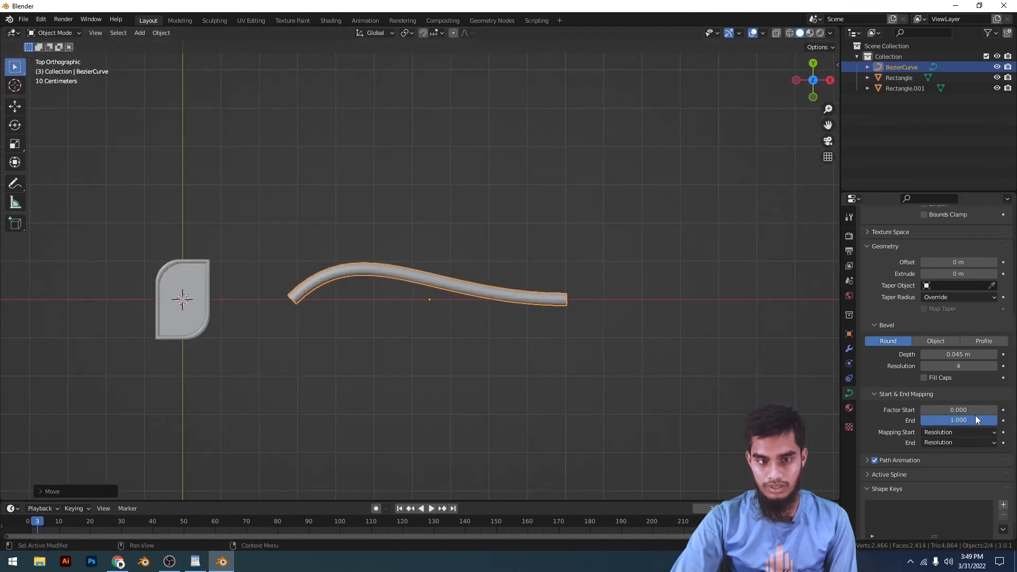
{"action": "mouse_move", "coordinate": [922, 409]}
{"action": "left_mouse_down"}
{"action": "mouse_move", "coordinate": [997, 409]}
{"action": "mouse_move", "coordinate": [920, 409]}
{"action": "left_mouse_up"}
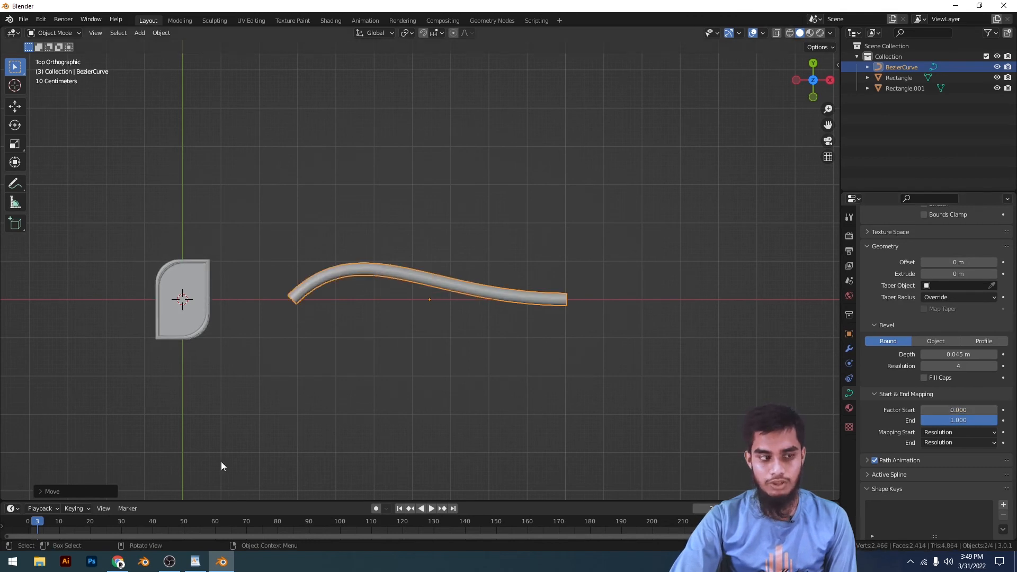
Enlarge the timeline and keyframe the curve's bevel End factor at 1.000 on frame 1
{"action": "left_click_drag", "start_coordinate": [581, 500], "coordinate": [621, 396]}
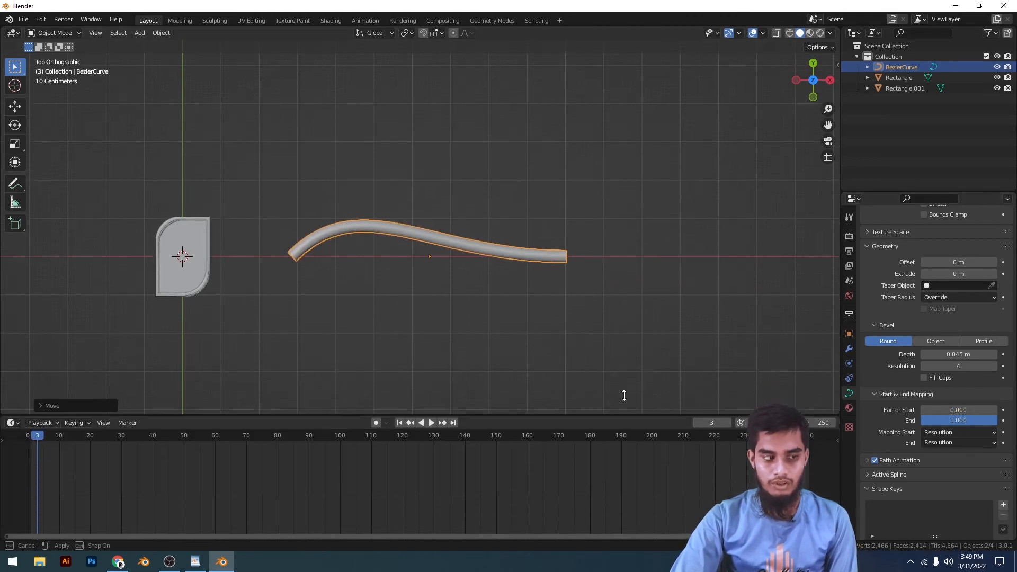
{"action": "left_click_drag", "start_coordinate": [39, 417], "coordinate": [32, 420]}
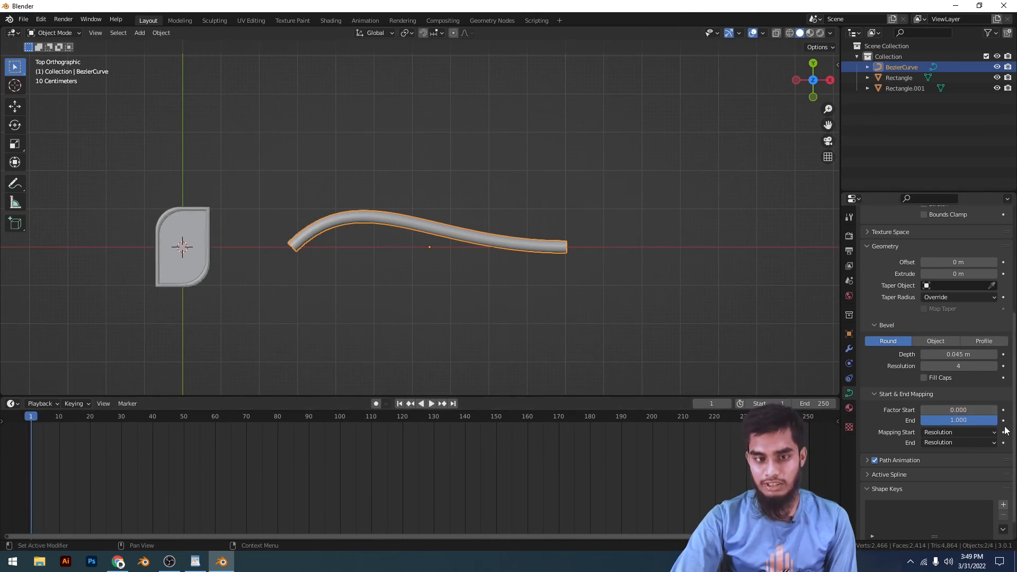
{"action": "left_click", "coordinate": [1004, 421]}
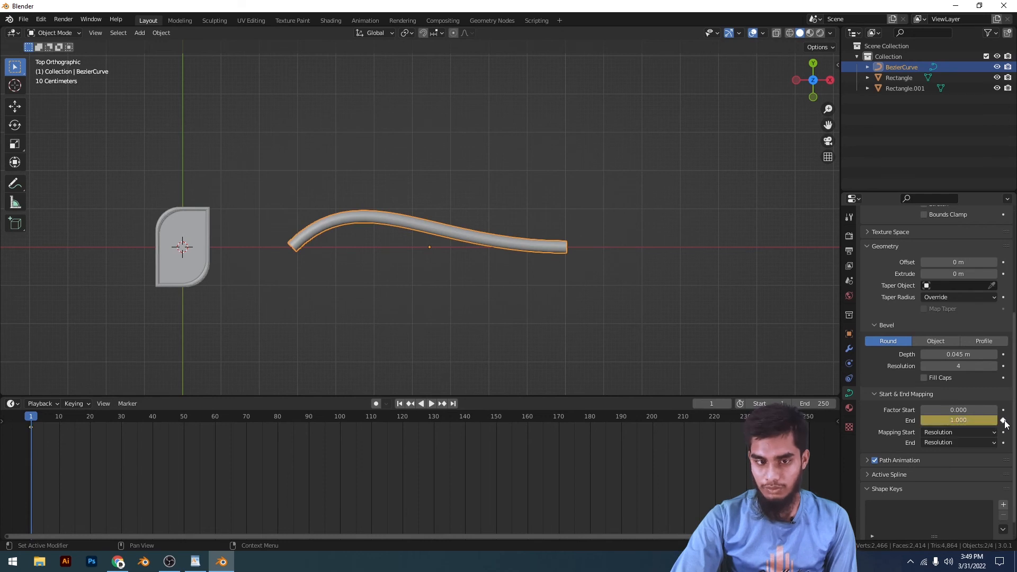
{"action": "left_click", "coordinate": [1004, 421]}
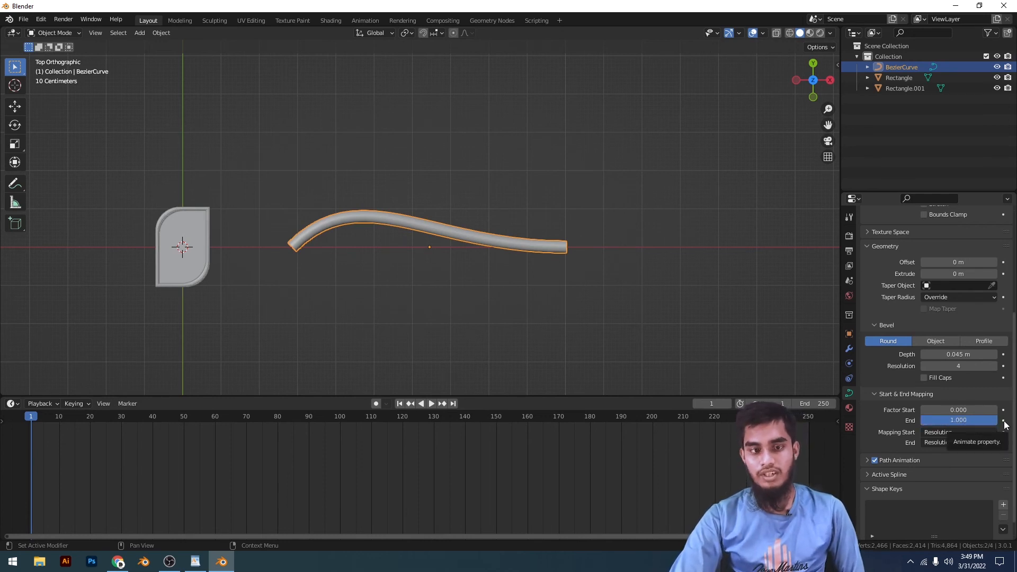
{"action": "left_click", "coordinate": [1004, 422]}
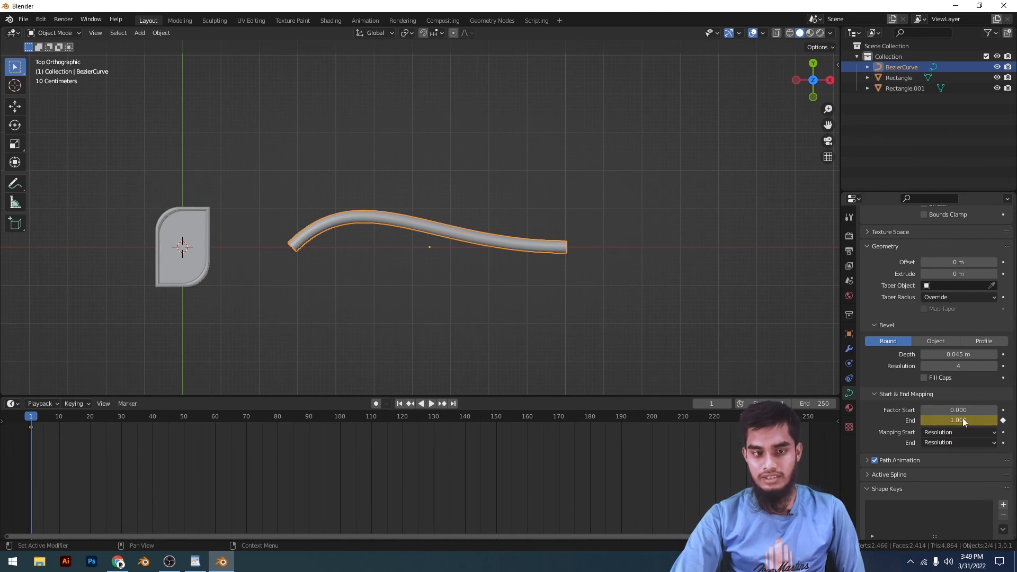
Keyframe the curve's bevel End factor at 0.000 on frame 40
{"action": "left_click_drag", "start_coordinate": [36, 421], "coordinate": [154, 418]}
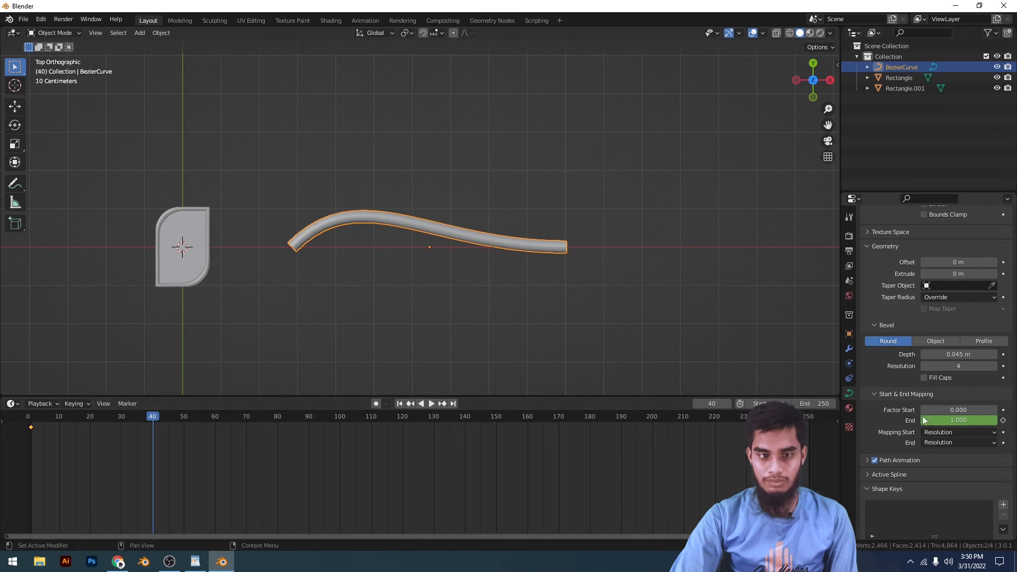
{"action": "left_click_drag", "start_coordinate": [987, 421], "coordinate": [922, 421]}
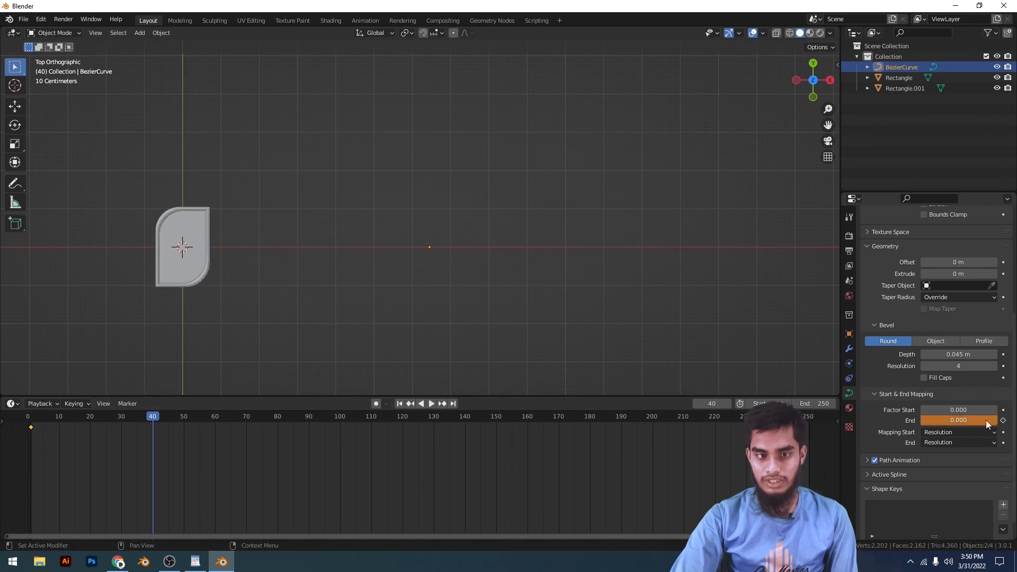
{"action": "left_click", "coordinate": [1003, 420]}
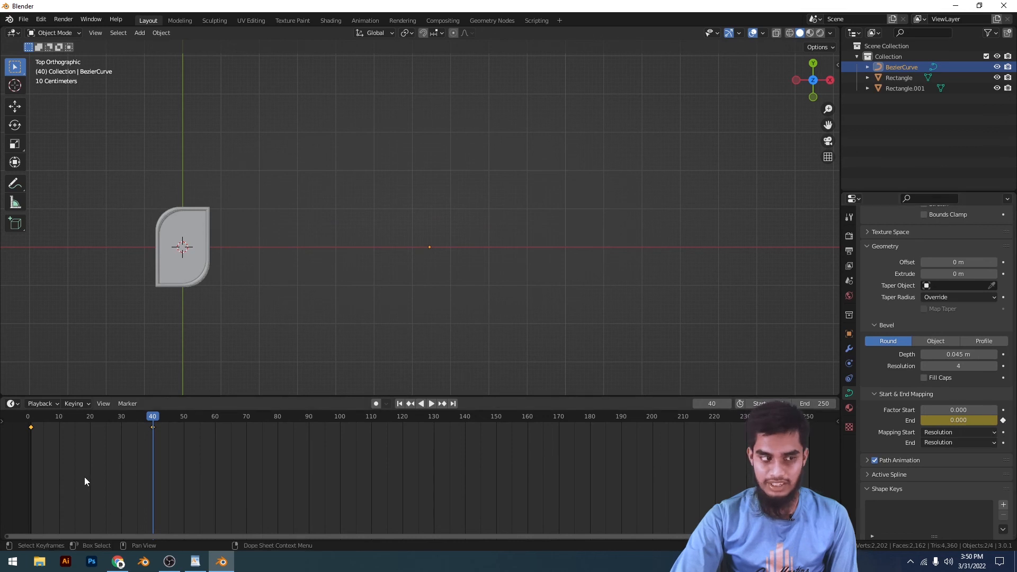
Play the bevel End factor animation from the start several times and return to frame 1
{"action": "left_click_drag", "start_coordinate": [154, 417], "coordinate": [31, 418]}
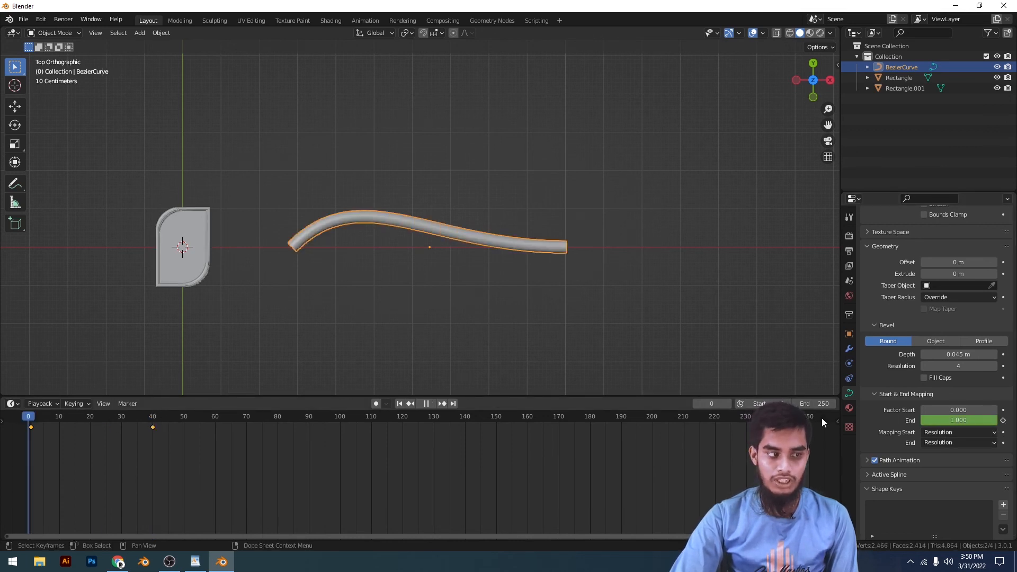
{"action": "key", "text": "space"}
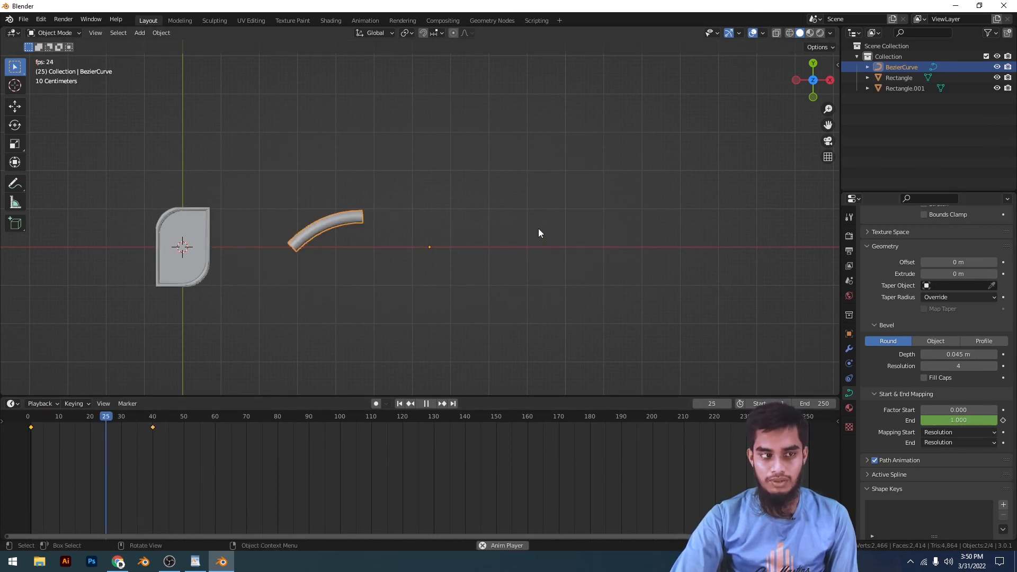
{"action": "key", "text": "space"}
{"action": "key", "text": "shift+Left"}
{"action": "key", "text": "space"}
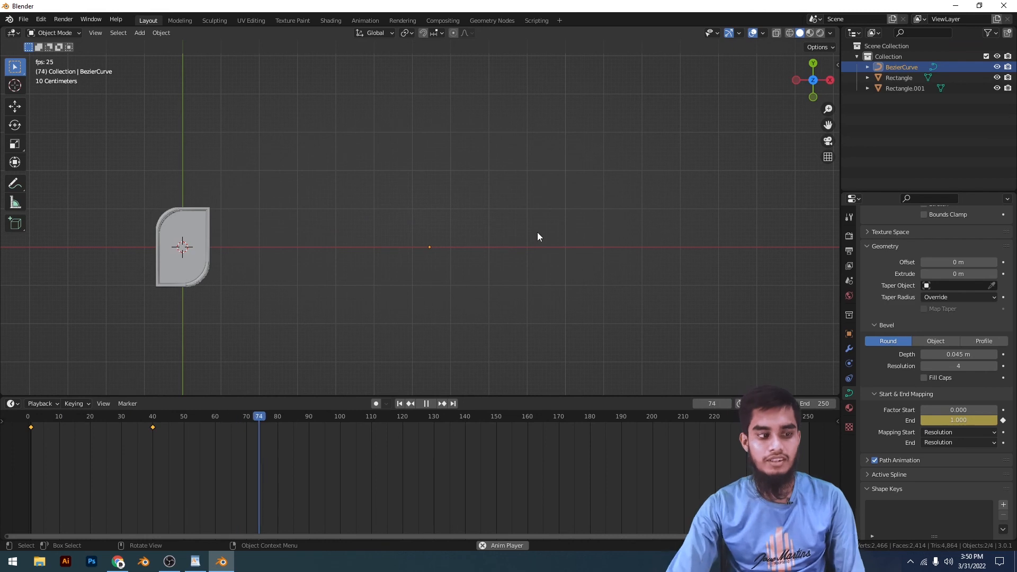
{"action": "key", "text": "Escape"}
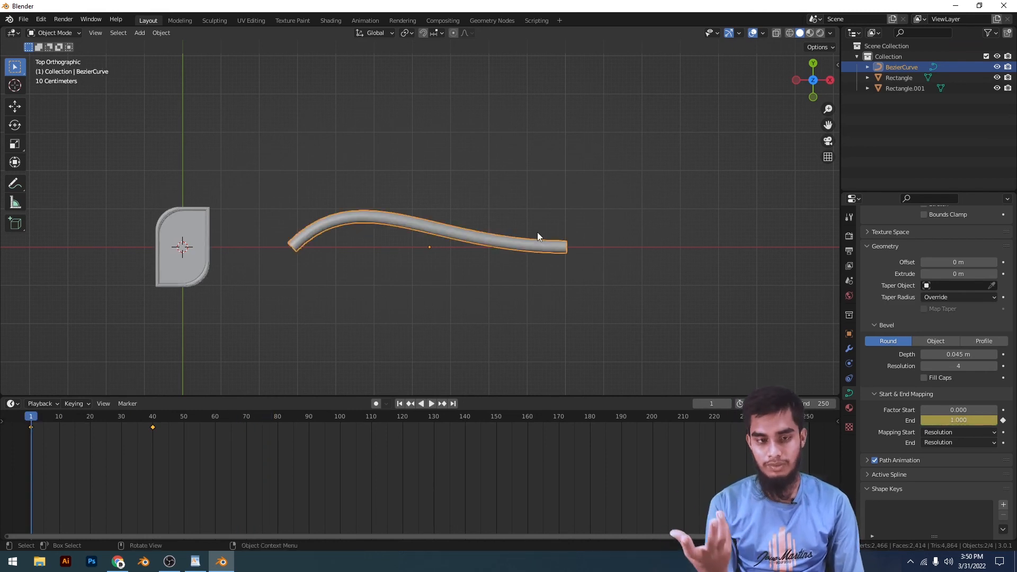
{"action": "key", "text": "space"}
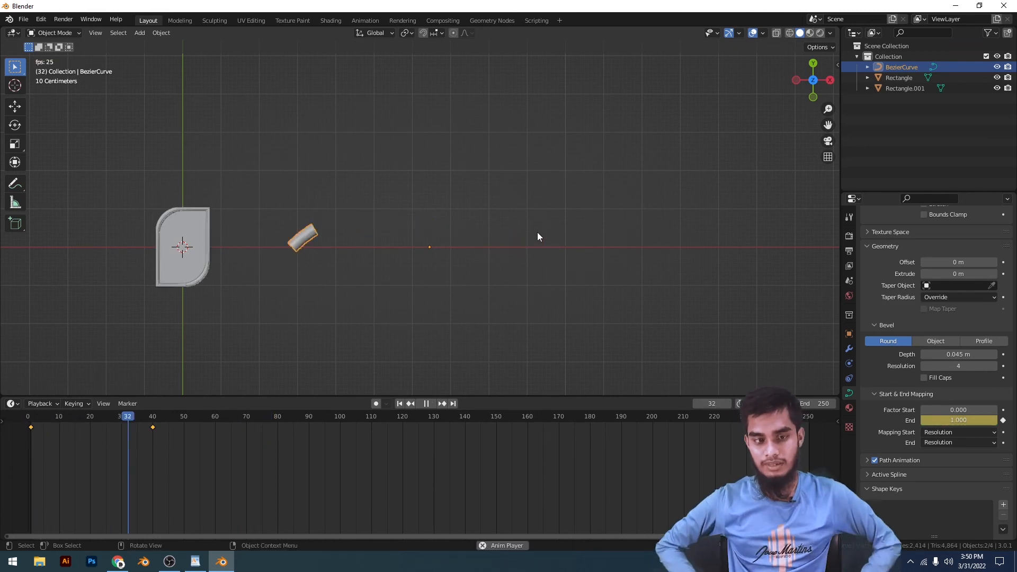
{"action": "key", "text": "Escape"}
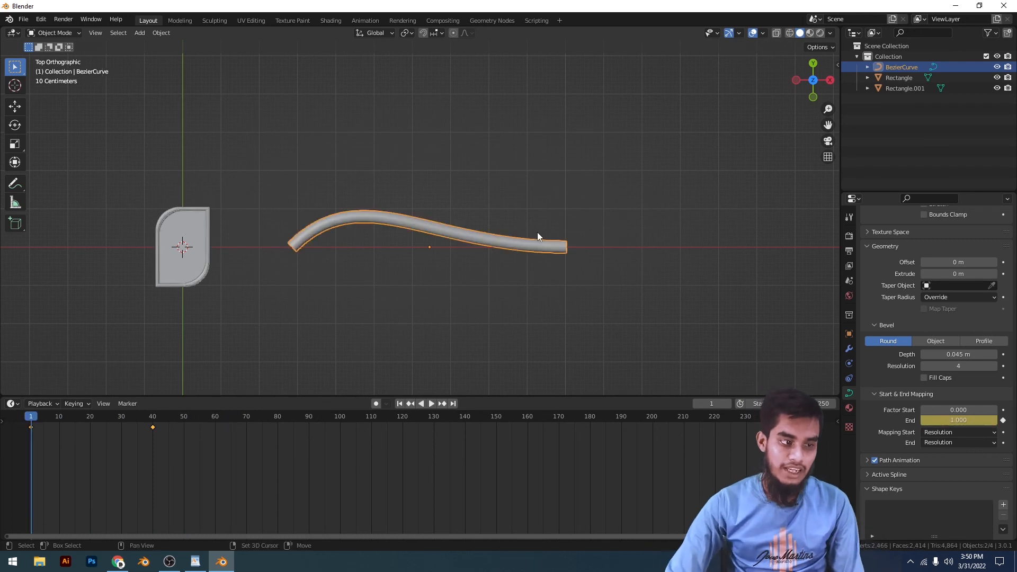
Expand the curve's Path Animation settings and examine the frames, evaluation time, clamp and follow options
{"action": "left_click", "coordinate": [901, 458]}
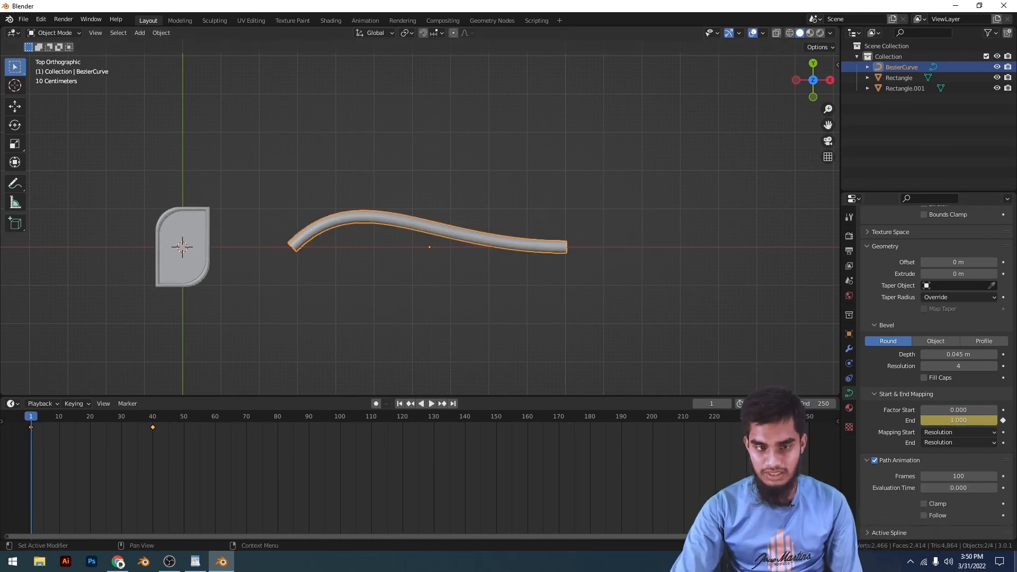
{"action": "scroll", "coordinate": [712, 370], "scroll_direction": "down", "scroll_amount": 1}
{"action": "scroll", "coordinate": [711, 466], "scroll_direction": "down", "scroll_amount": 1}
{"action": "scroll", "coordinate": [638, 276], "scroll_direction": "up", "scroll_amount": 5}
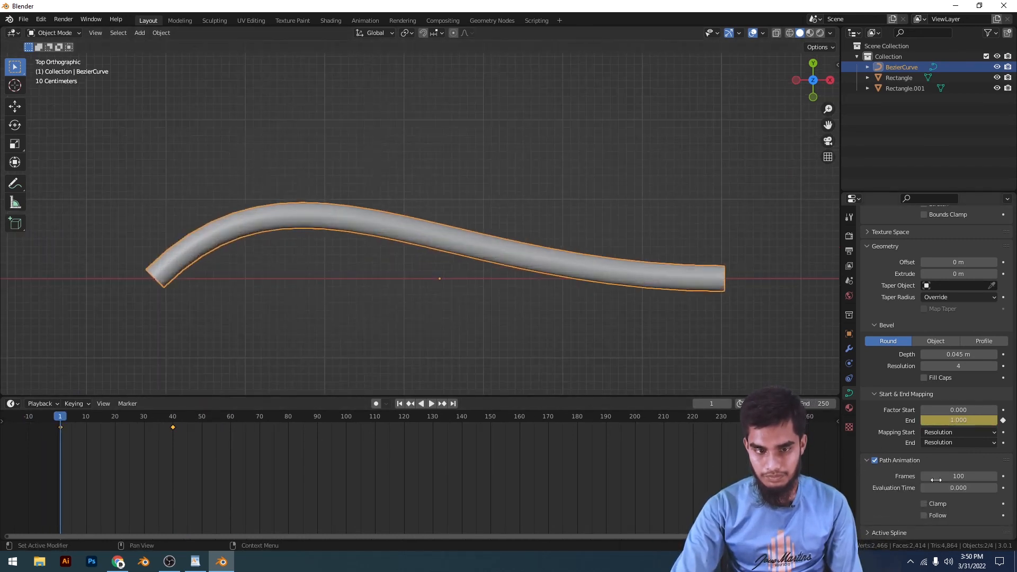
{"action": "scroll", "coordinate": [935, 444], "scroll_direction": "down", "scroll_amount": 4}
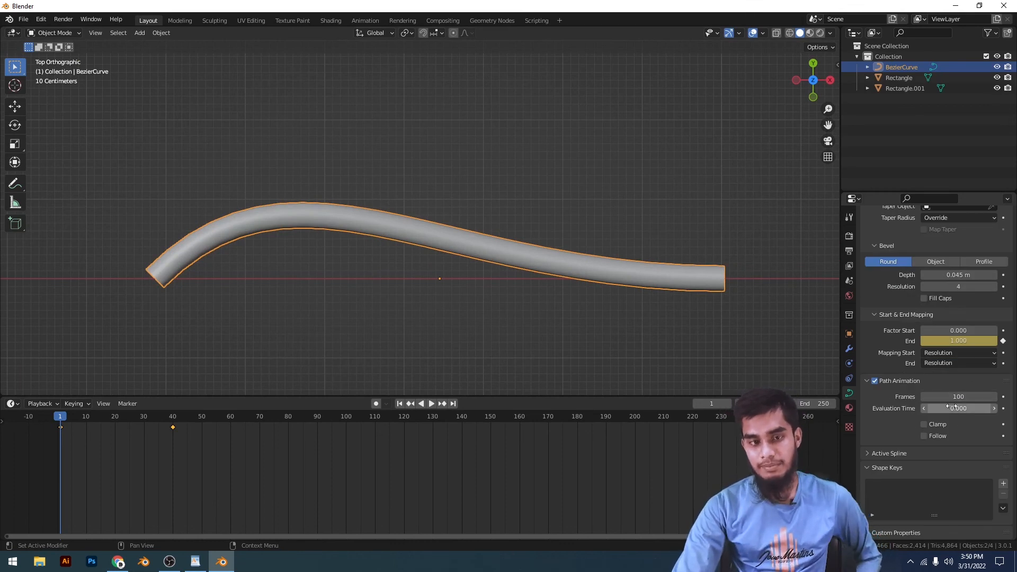
{"action": "scroll", "coordinate": [624, 279], "scroll_direction": "down", "scroll_amount": 5}
Add a UV sphere, scale it down and place it at the Bezier curve's start beside the frame, leaving it deselected
{"action": "left_click", "coordinate": [589, 237]}
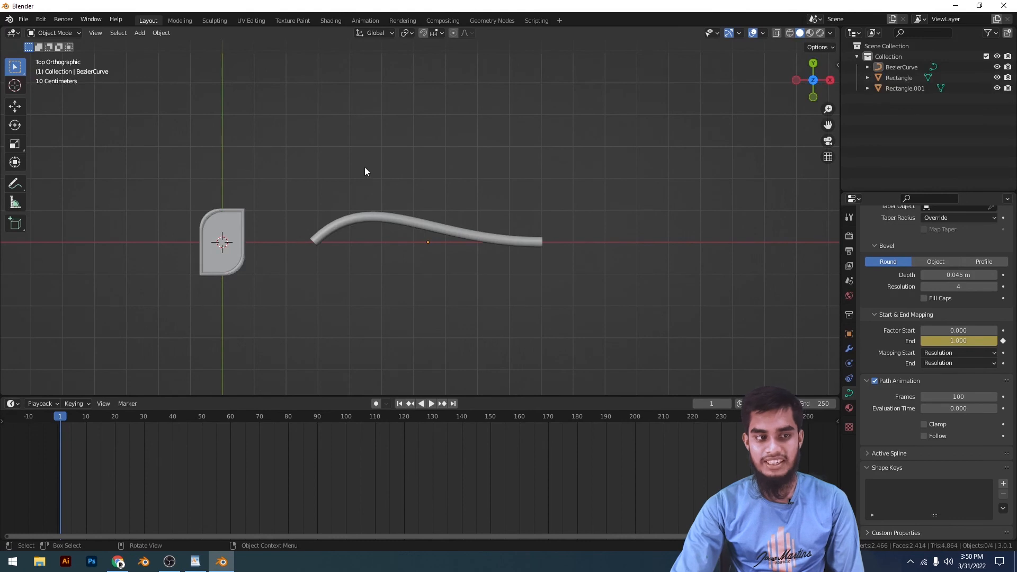
{"action": "key", "text": "shift+a"}
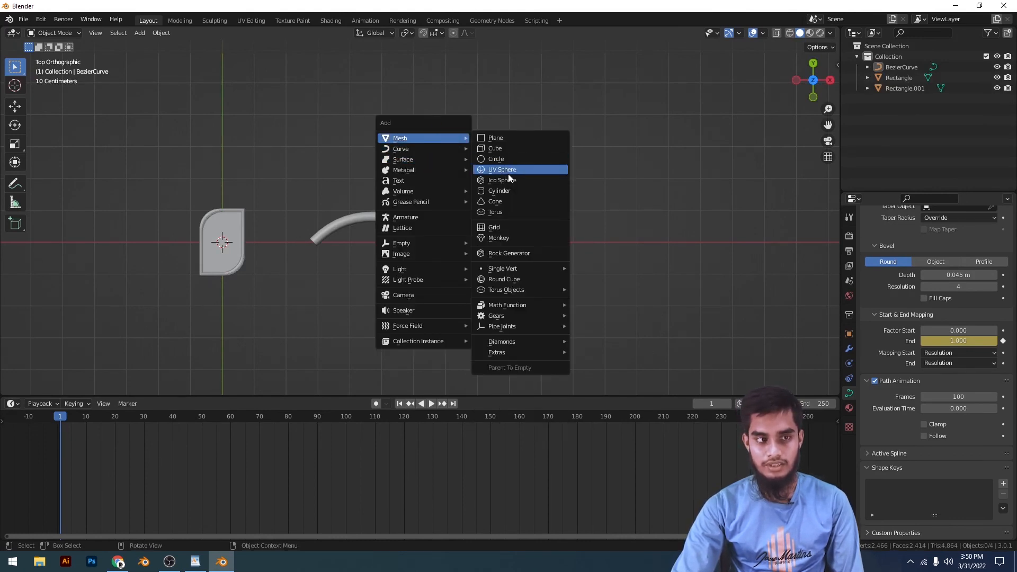
{"action": "left_click", "coordinate": [511, 173]}
{"action": "key", "text": "s"}
{"action": "left_click", "coordinate": [352, 270]}
{"action": "key", "text": "g"}
{"action": "left_click", "coordinate": [445, 268]}
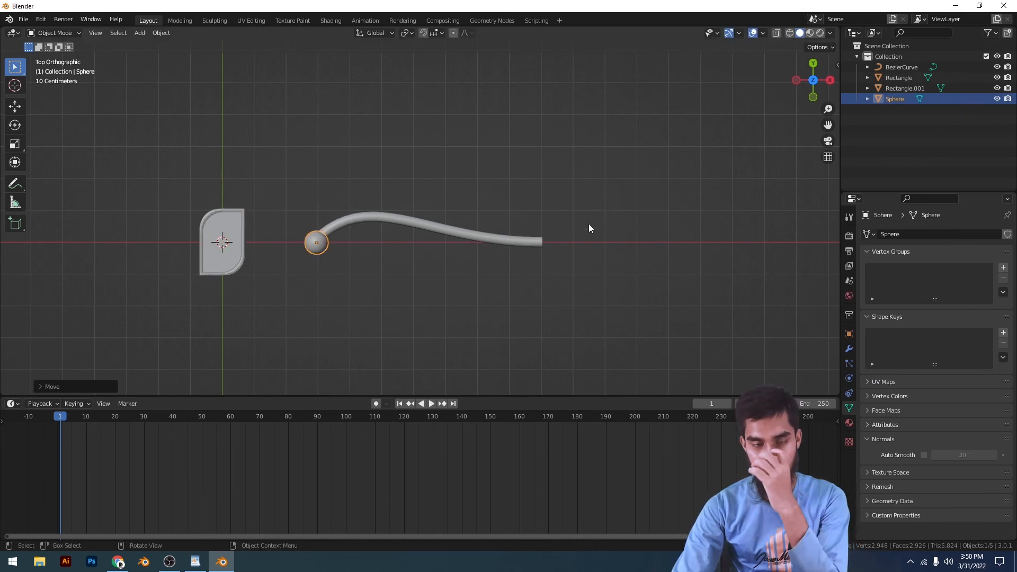
{"action": "scroll", "coordinate": [485, 266], "scroll_direction": "up", "scroll_amount": 2}
{"action": "scroll", "coordinate": [507, 269], "scroll_direction": "down", "scroll_amount": 3}
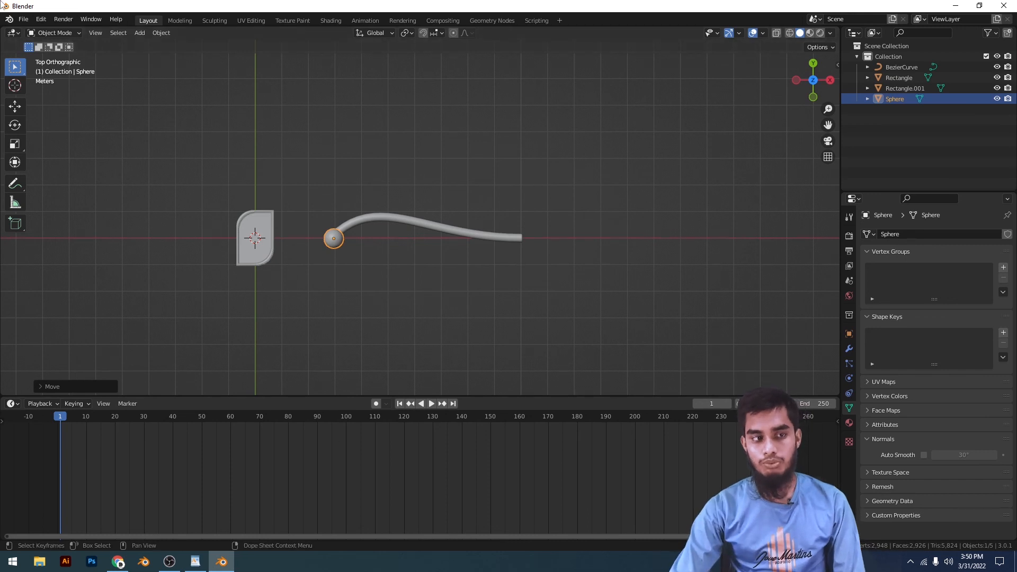
{"action": "left_click", "coordinate": [577, 195]}
{"action": "scroll", "coordinate": [443, 227], "scroll_direction": "up", "scroll_amount": 5}
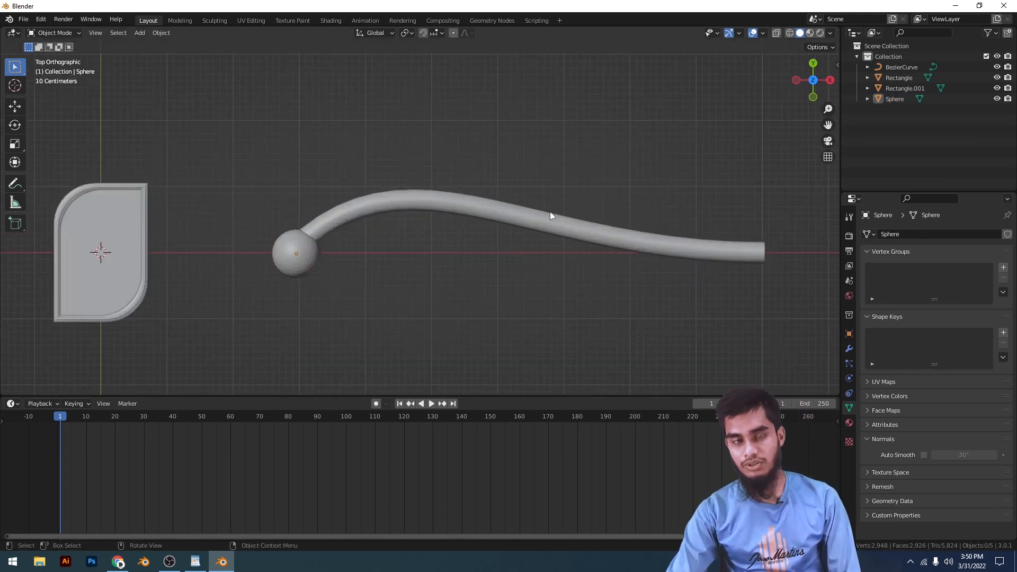
{"action": "scroll", "coordinate": [586, 281], "scroll_direction": "down", "scroll_amount": 6}
{"action": "scroll", "coordinate": [567, 249], "scroll_direction": "up", "scroll_amount": 5}
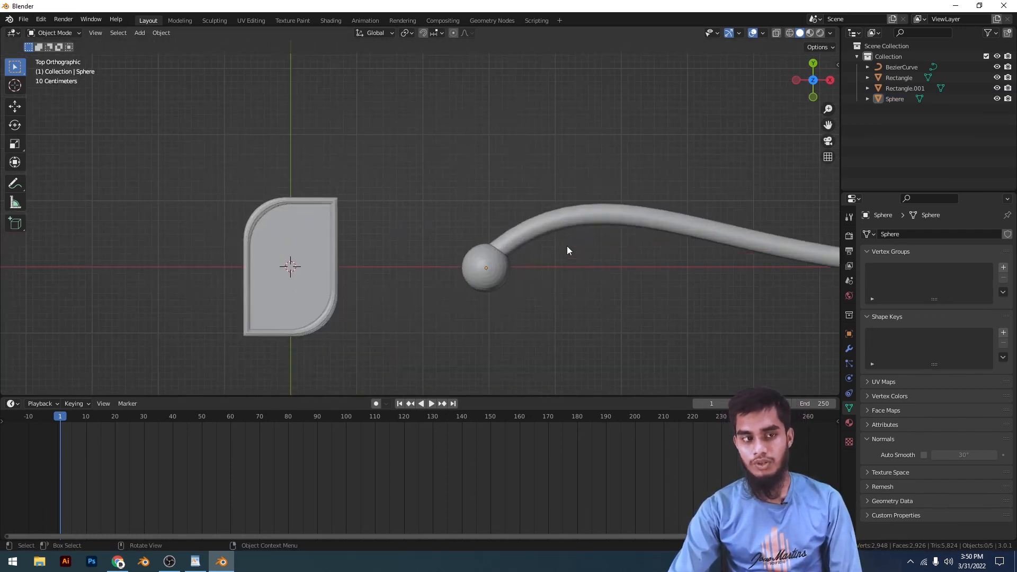